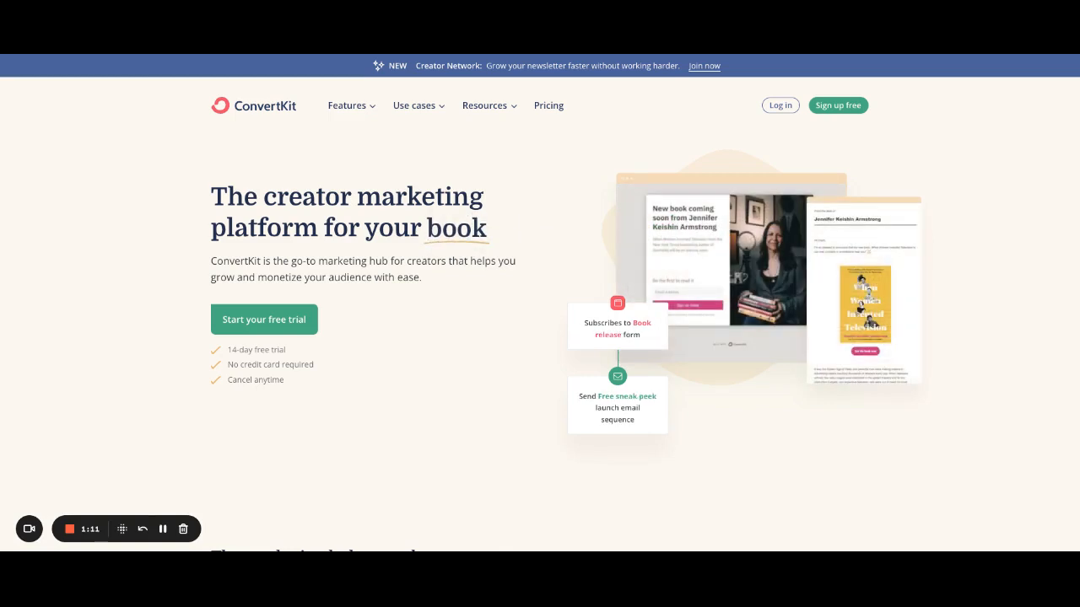
Step: Open the Pricing page and review the Creator Pro, Creator and Free plan cards and features
left_click(549, 109)
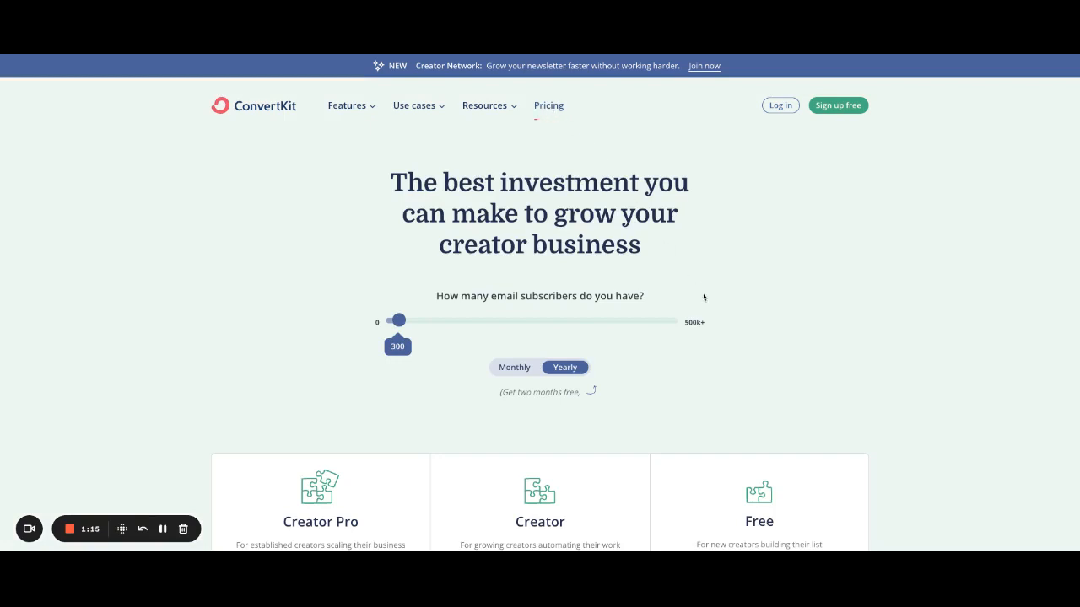
scroll(751, 291, "down", 3)
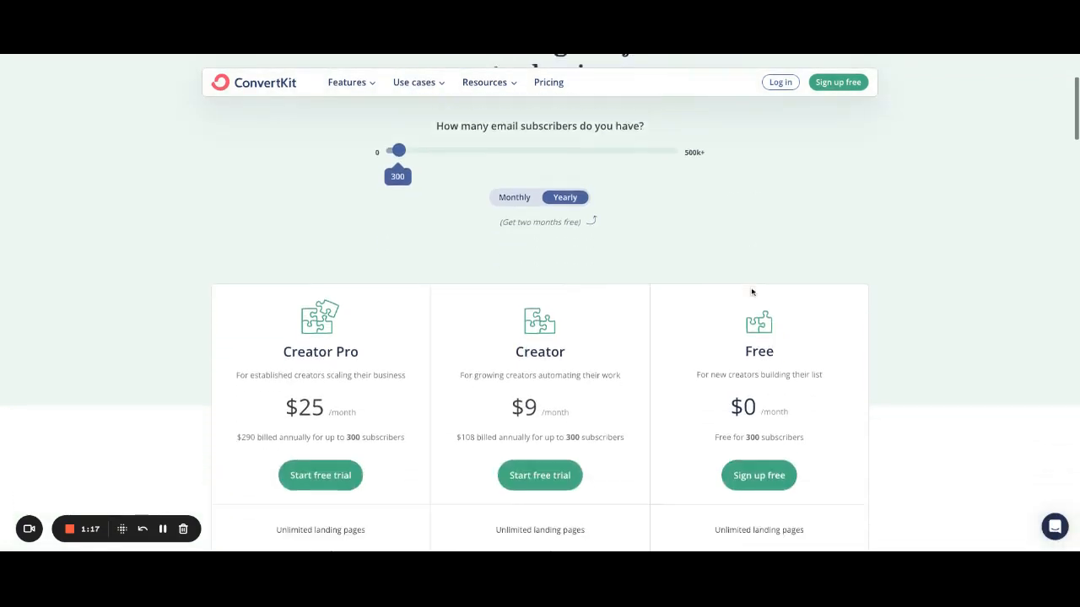
scroll(810, 416, "down", 1)
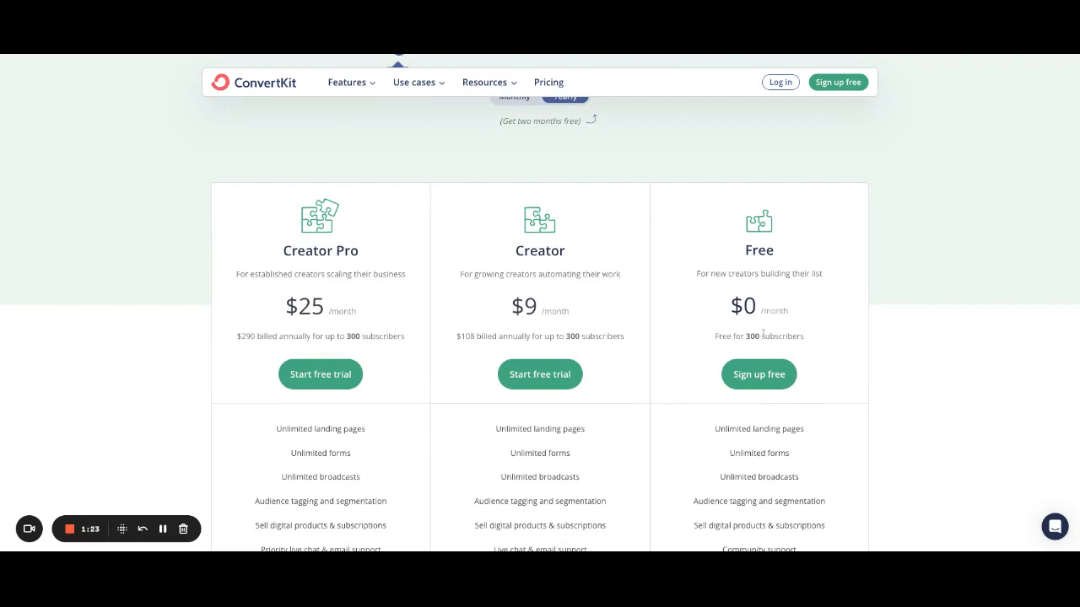
scroll(791, 342, "down", 1)
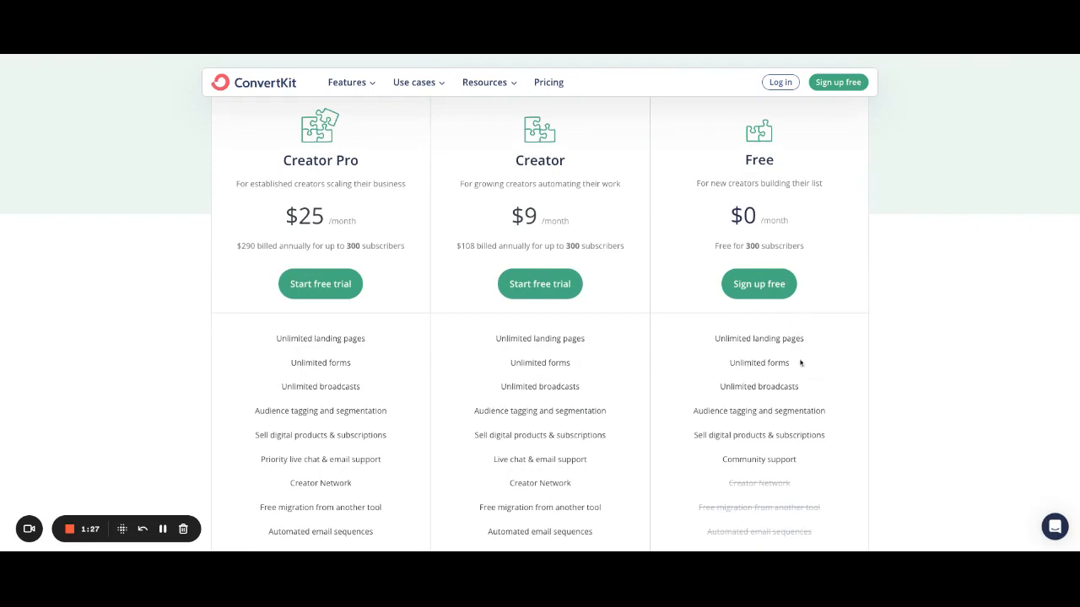
scroll(768, 438, "down", 1)
scroll(767, 438, "down", 1)
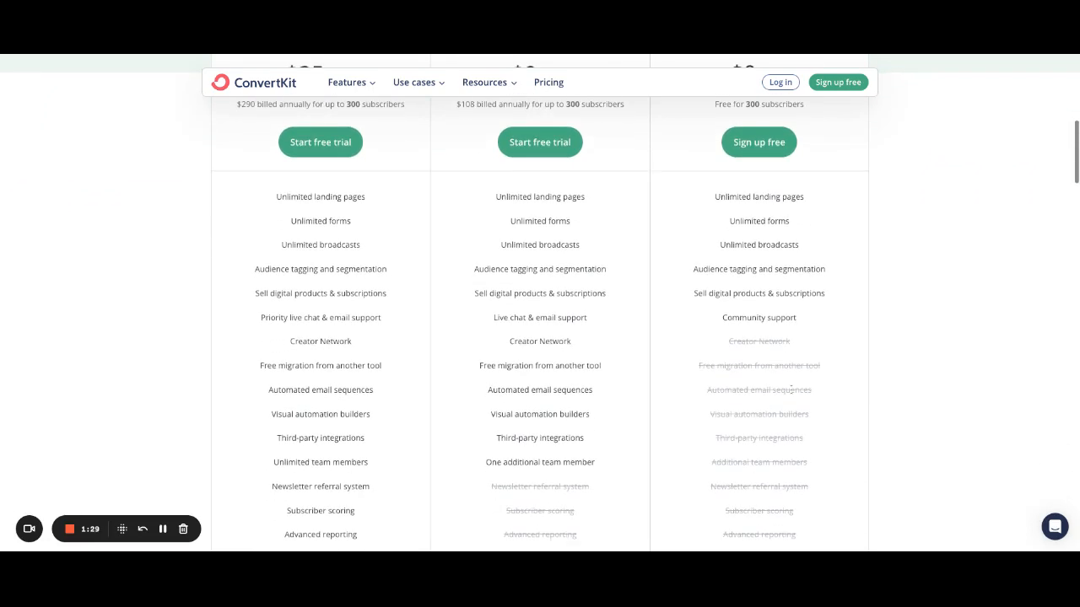
scroll(798, 355, "up", 1)
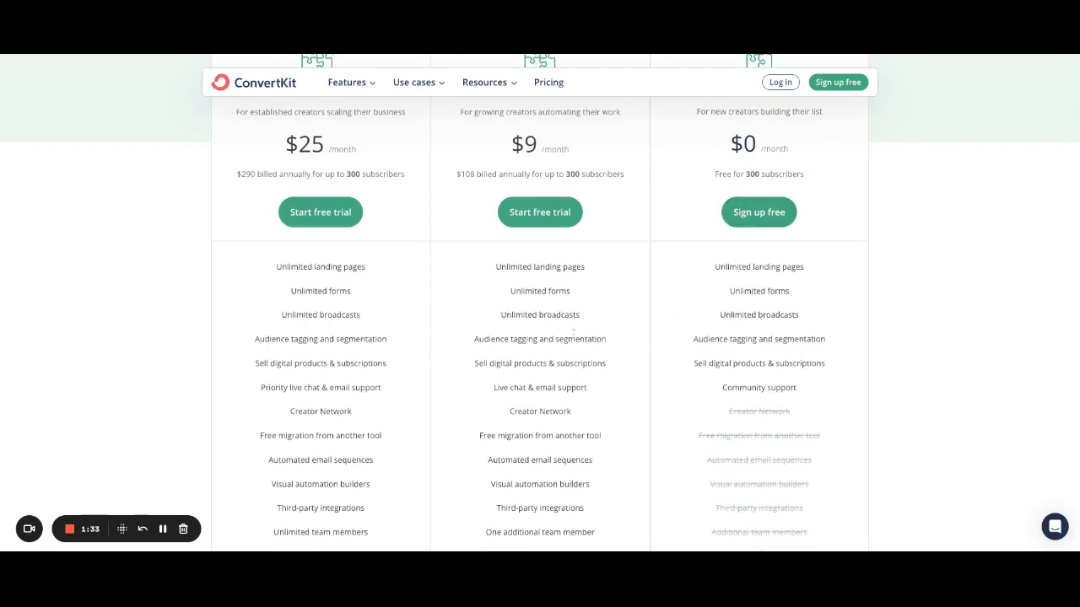
scroll(535, 295, "up", 1)
scroll(535, 293, "up", 1)
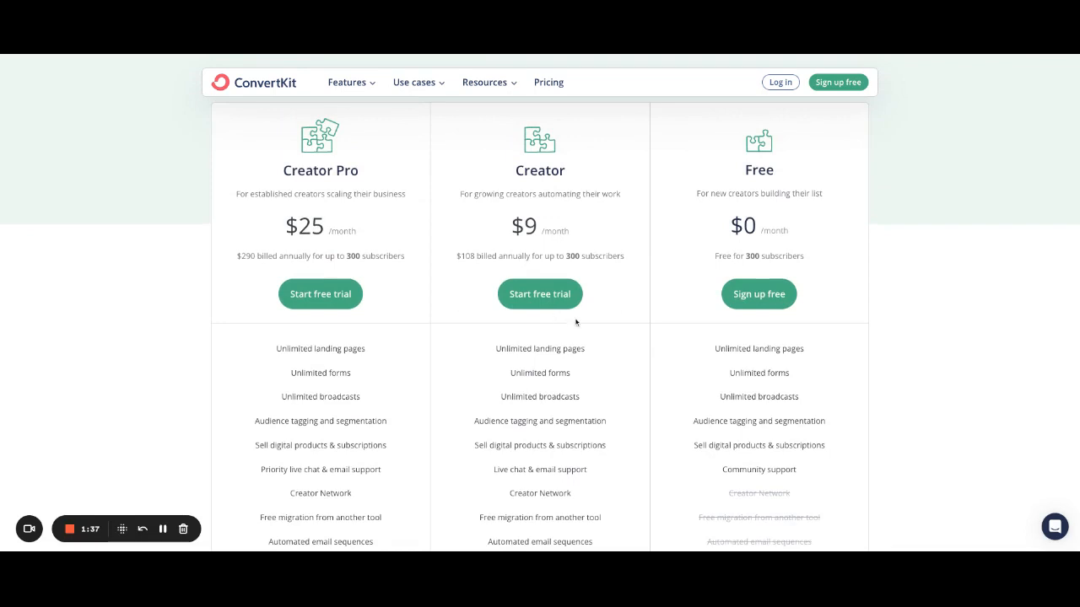
scroll(585, 341, "down", 1)
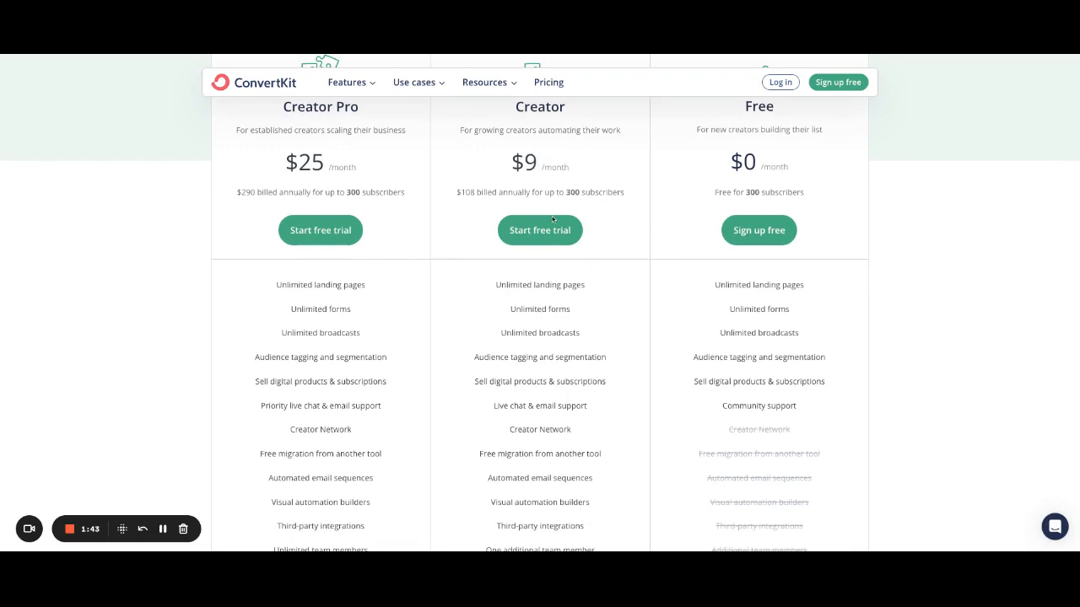
scroll(611, 228, "down", 1)
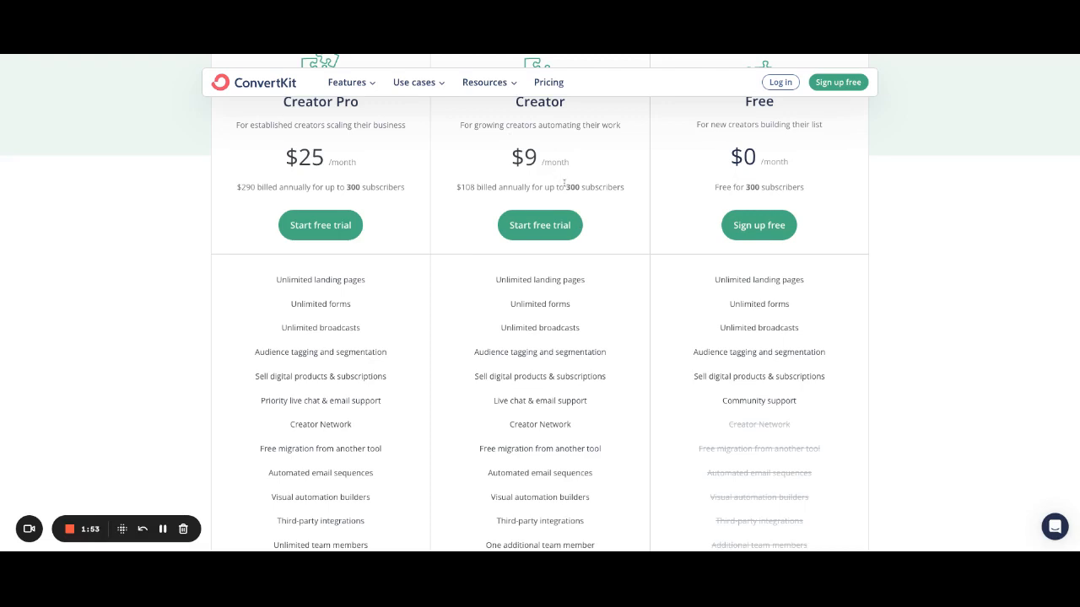
scroll(580, 280, "down", 1)
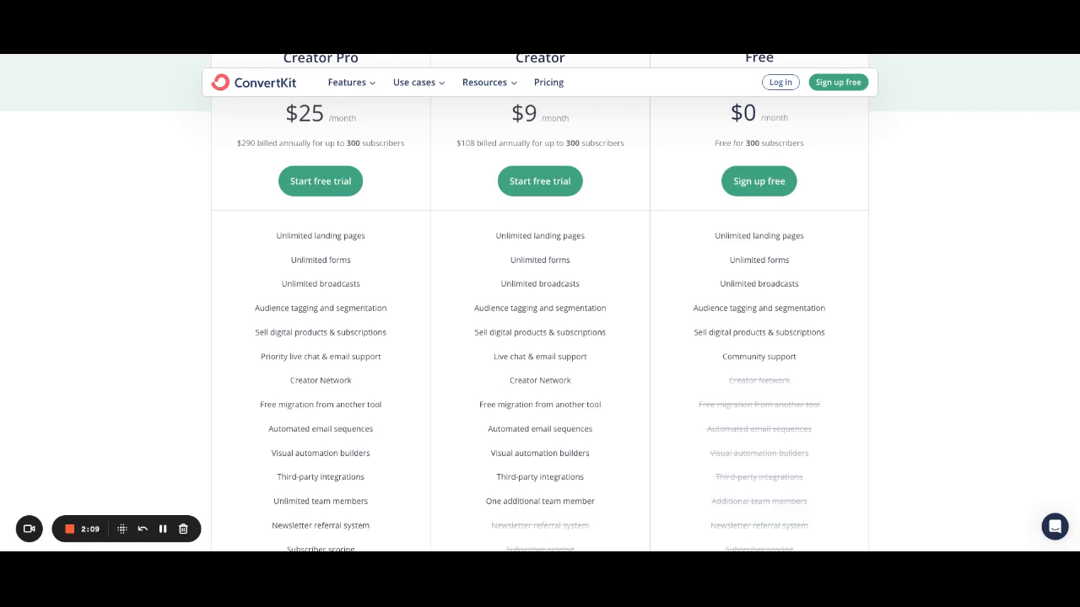
scroll(627, 406, "down", 1)
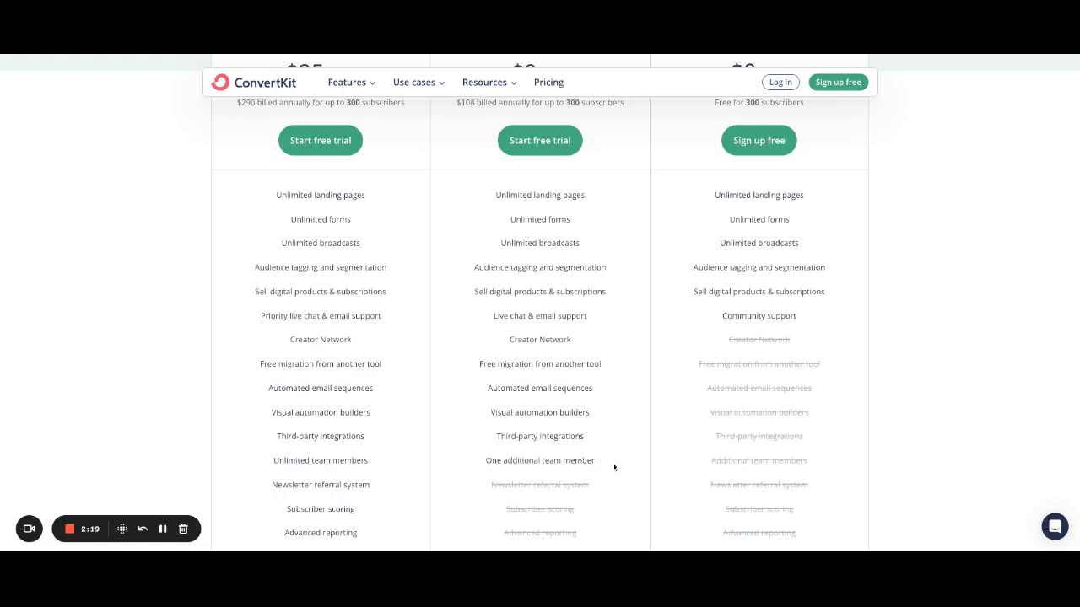
Step: Scroll back through the pricing feature comparison to finish comparing what each plan includes
scroll(595, 384, "up", 1)
scroll(594, 384, "up", 3)
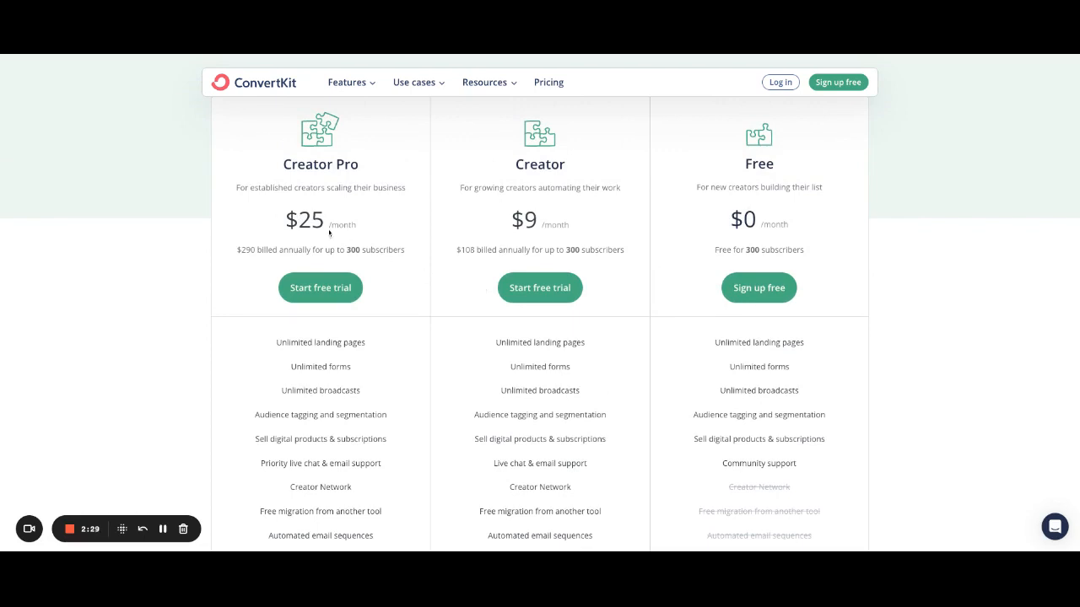
scroll(391, 317, "down", 5)
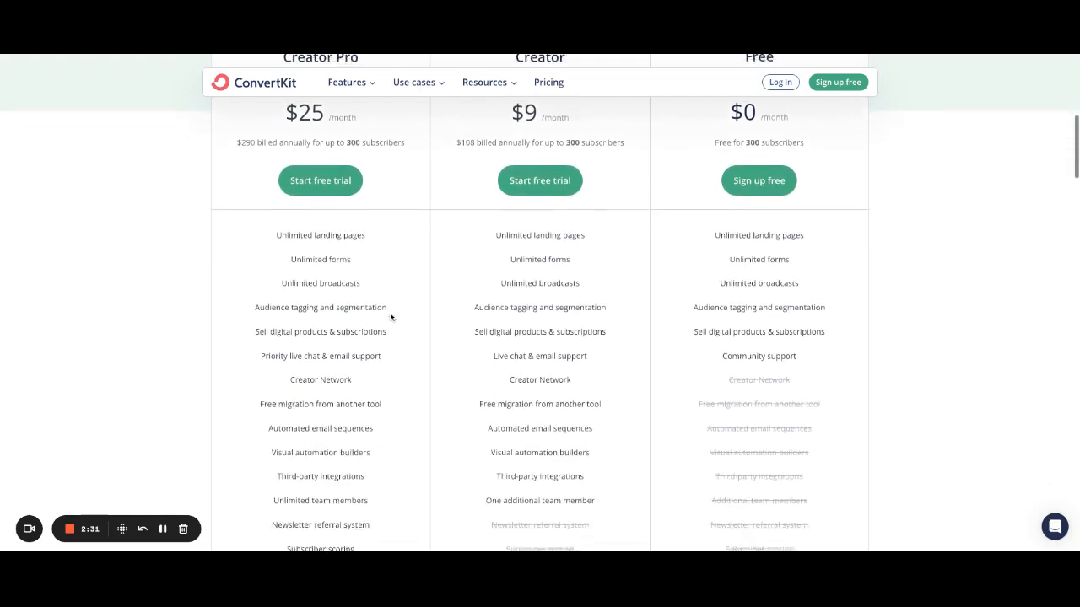
scroll(354, 329, "up", 2)
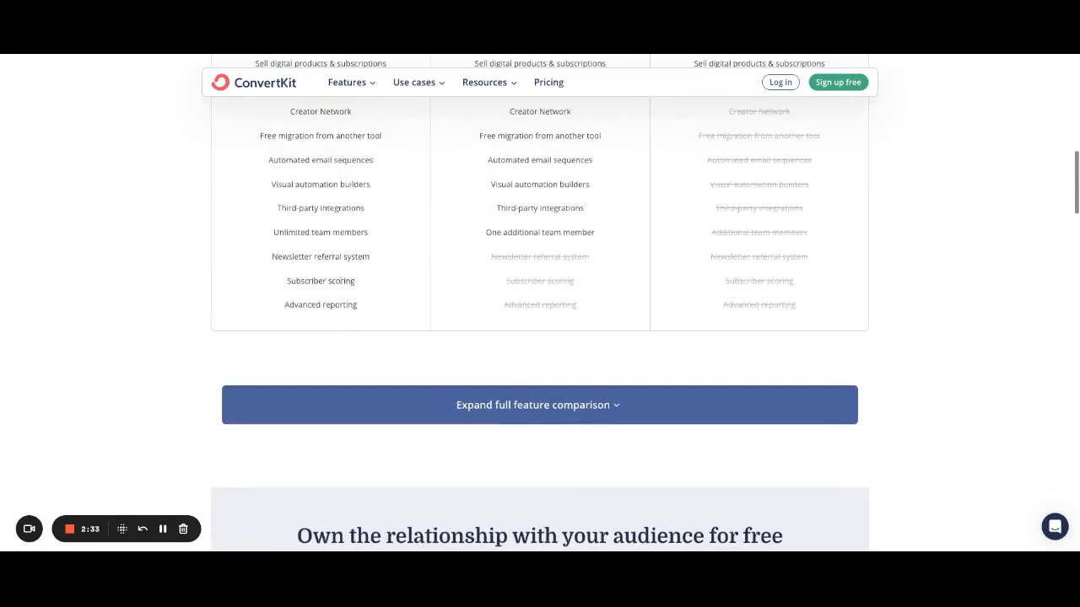
scroll(341, 282, "up", 3)
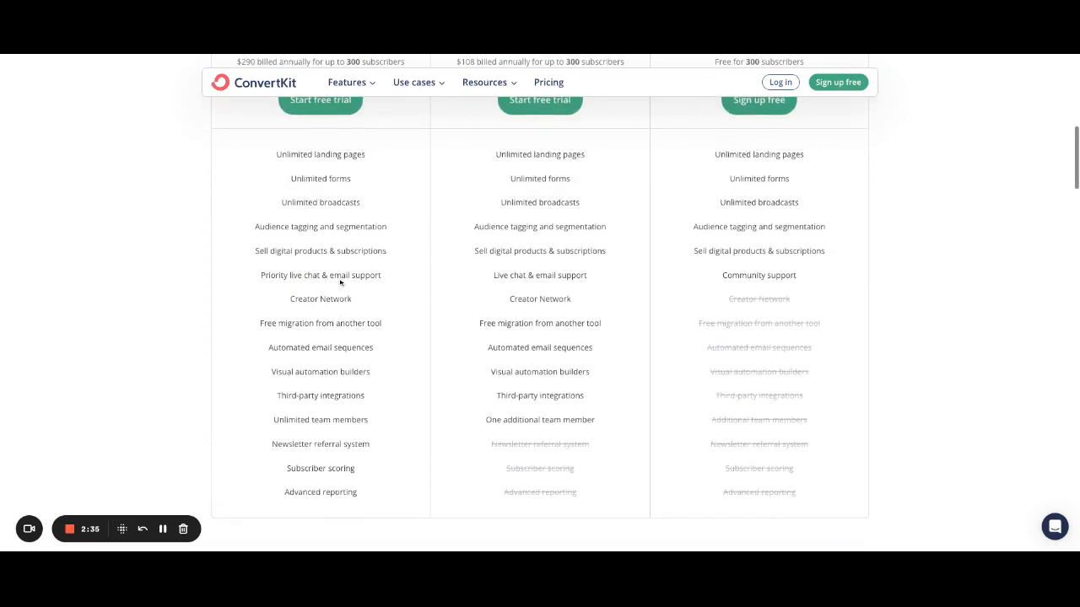
scroll(856, 253, "up", 2)
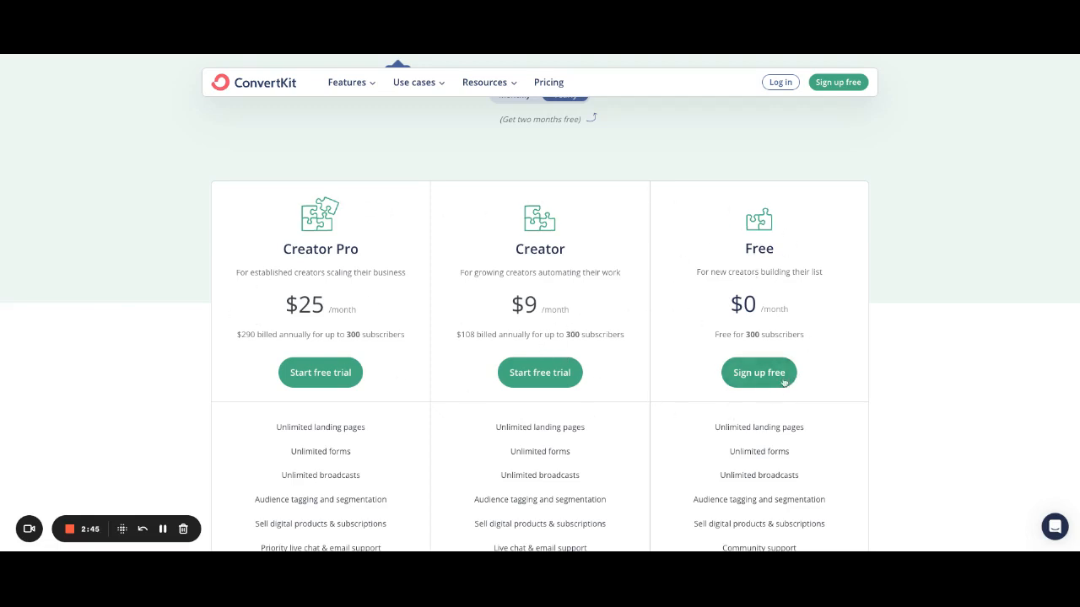
scroll(937, 259, "up", 3)
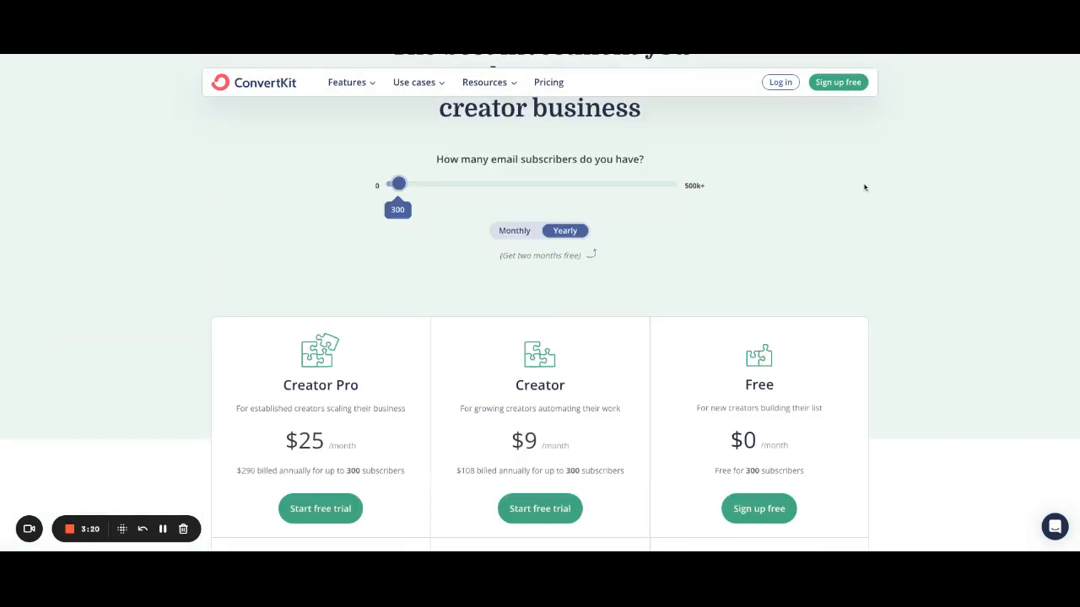
scroll(641, 312, "up", 2)
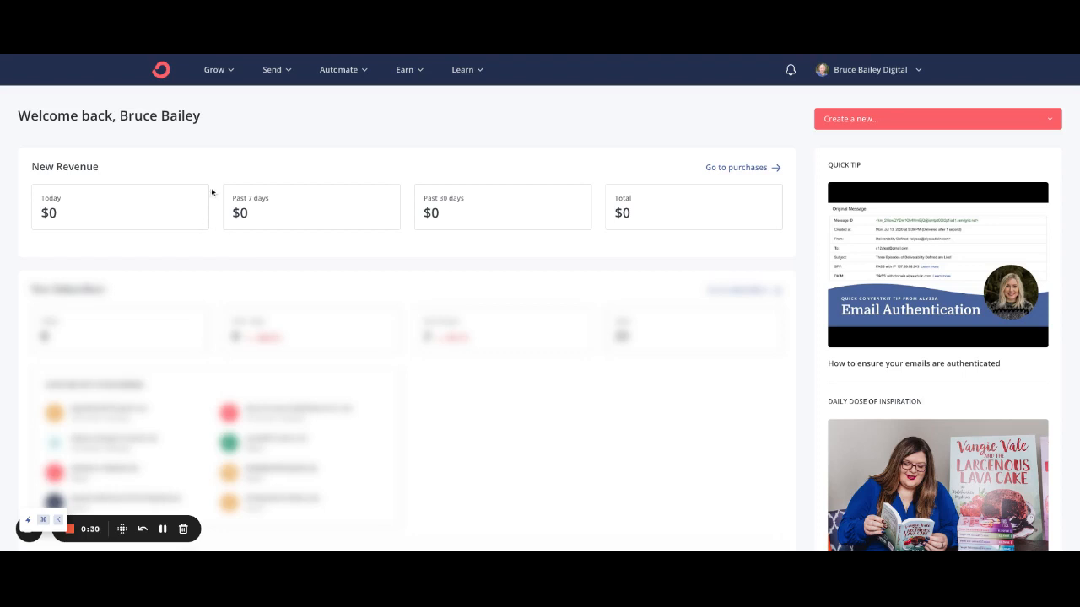
Step: From Grow > Landing Pages & Forms, start creating a new landing page or form
left_click(215, 73)
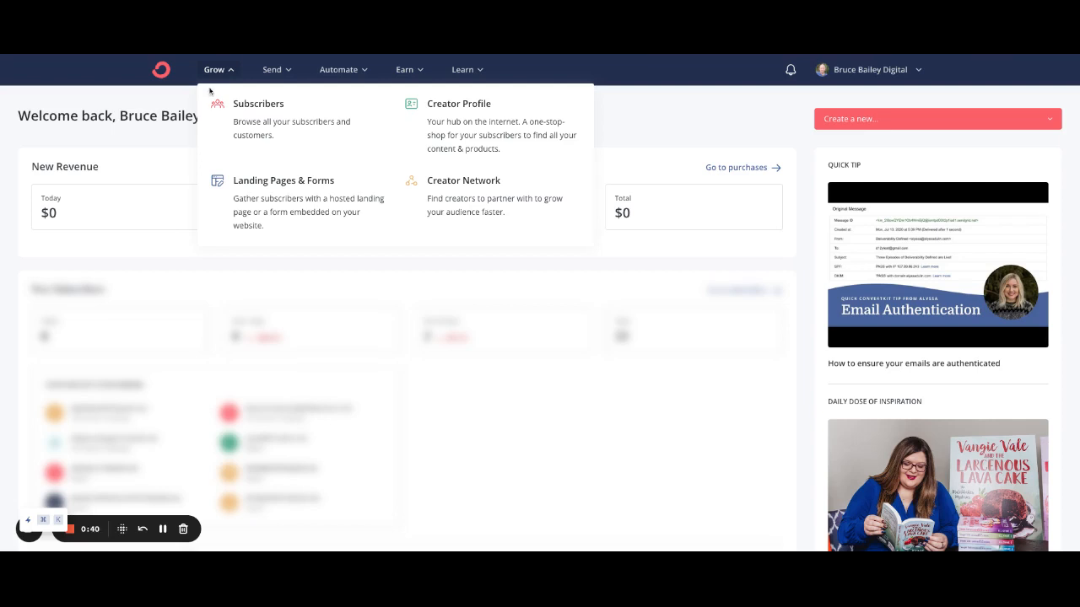
left_click(277, 181)
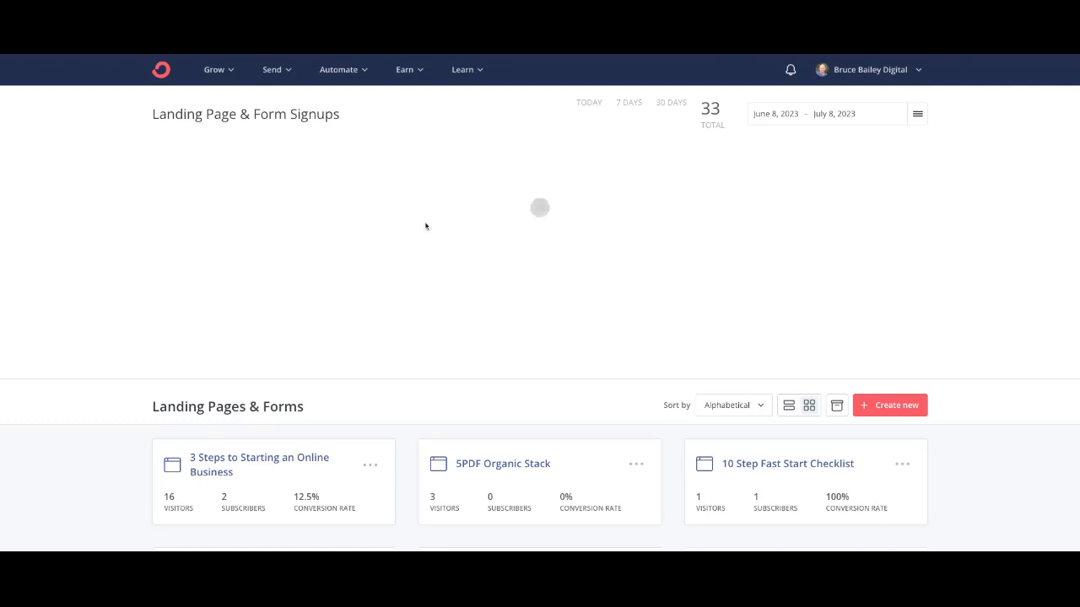
left_click(909, 406)
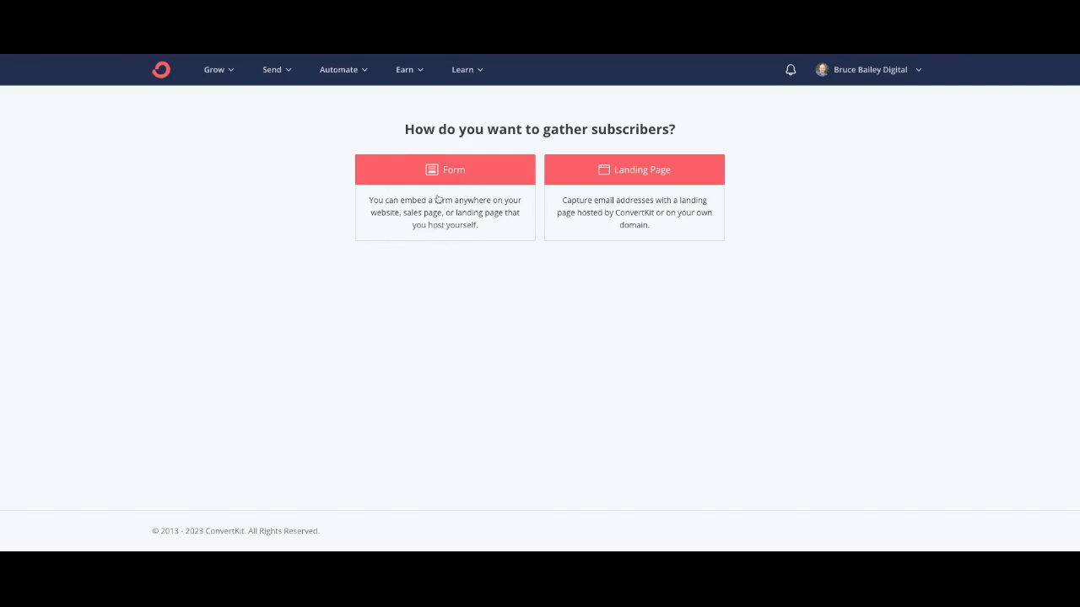
Step: Choose Landing Page and filter the template gallery to Newsletter templates only
left_click(648, 171)
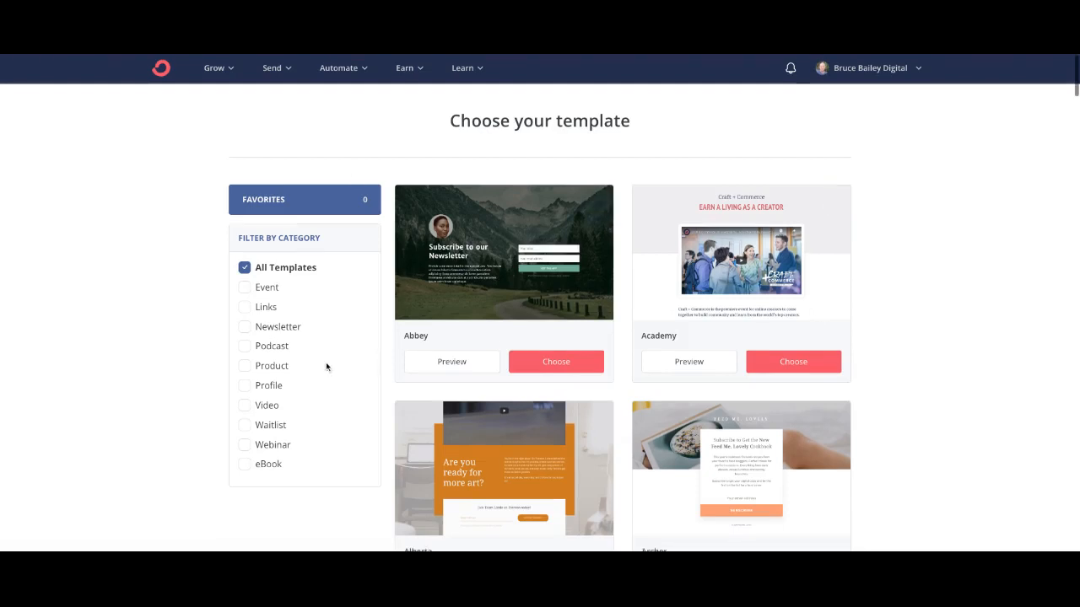
scroll(328, 366, "down", 1)
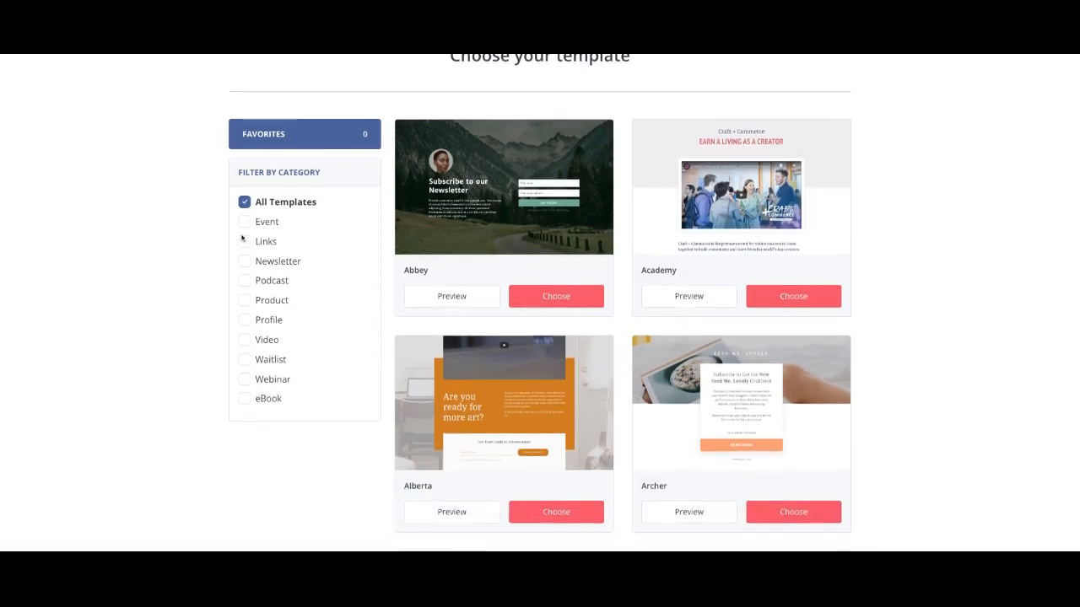
left_click(245, 285)
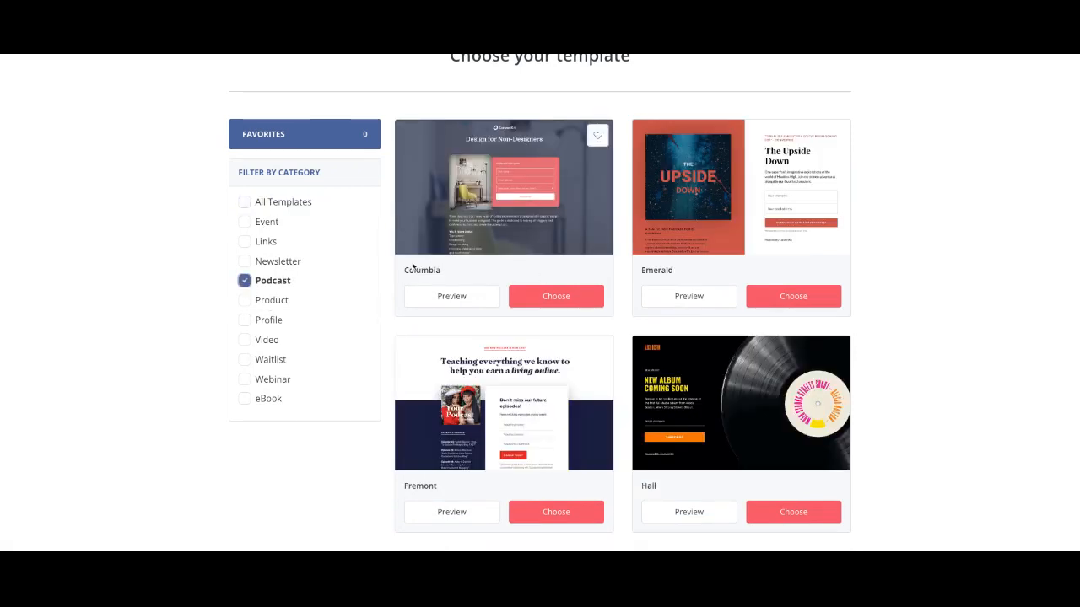
left_click(244, 302)
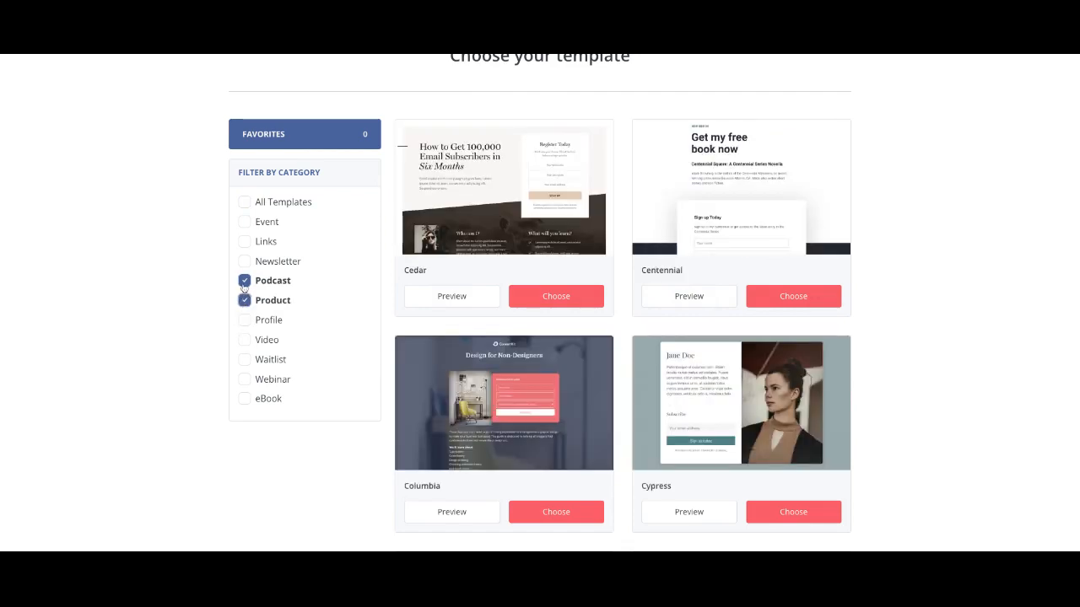
left_click(244, 284)
scroll(580, 357, "down", 5)
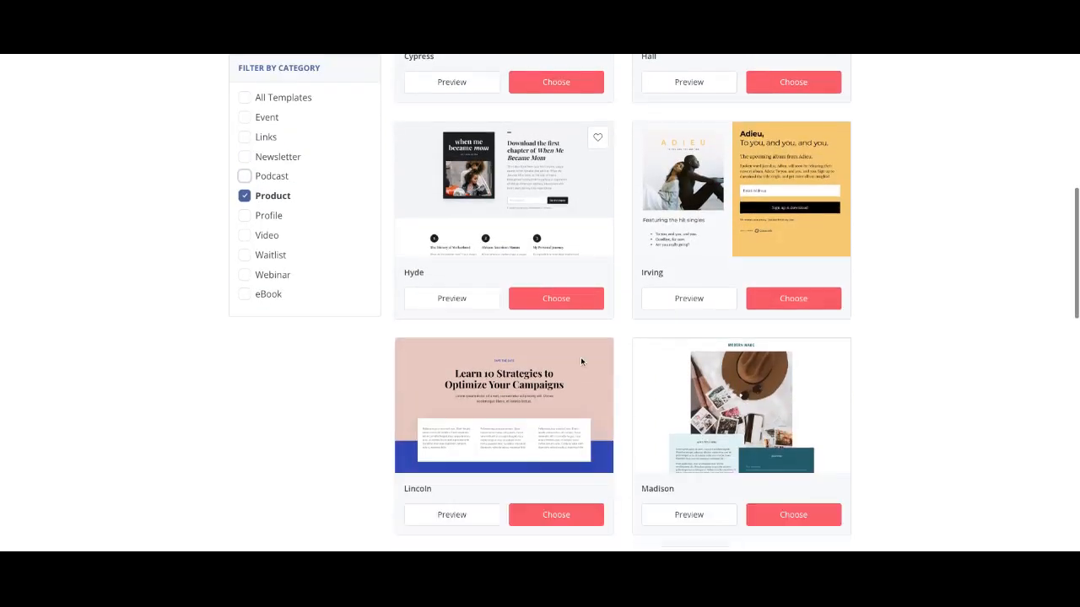
scroll(581, 362, "up", 6)
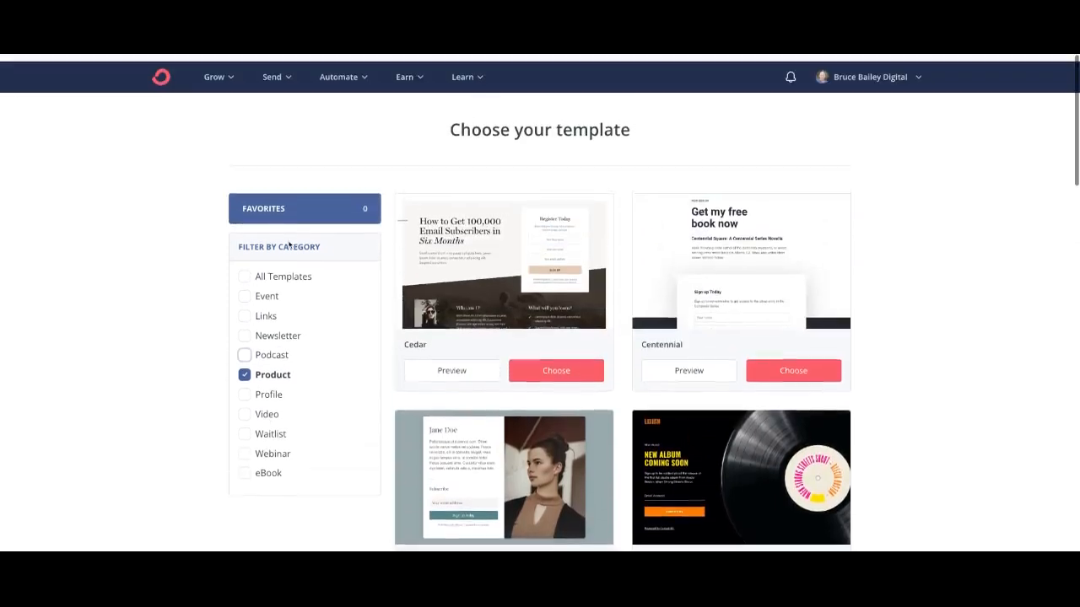
left_click(258, 328)
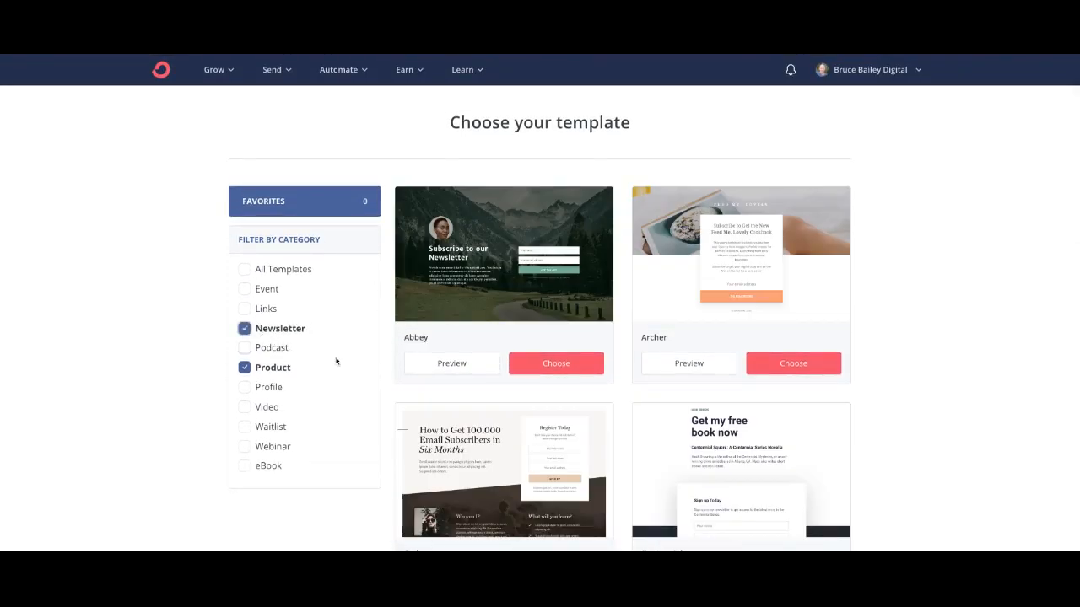
left_click(244, 368)
Step: Scroll the Newsletter templates down to Maple and open its full preview
scroll(929, 304, "down", 2)
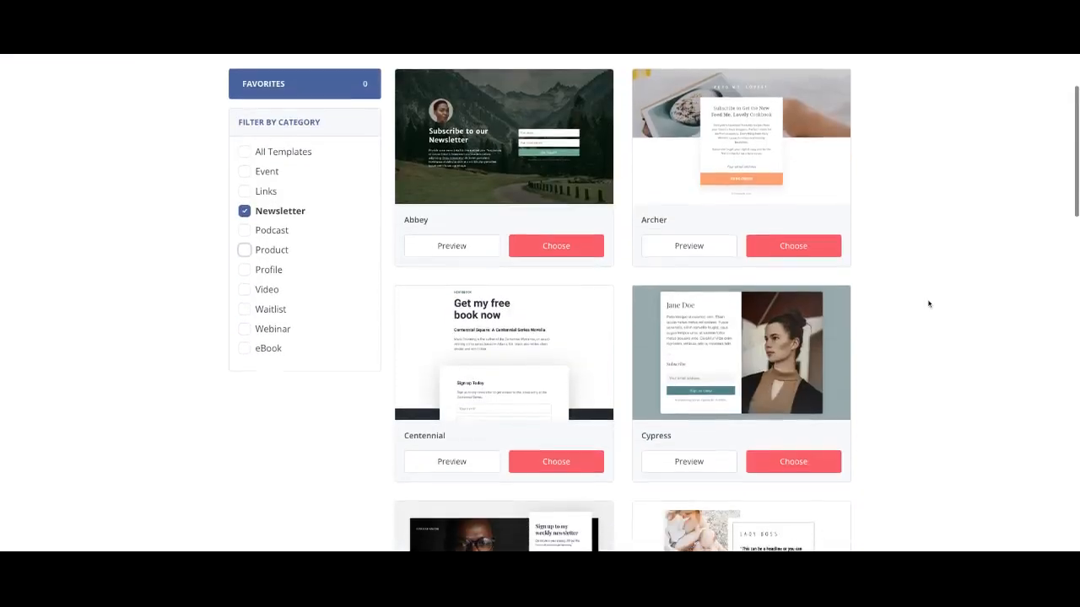
scroll(929, 304, "down", 3)
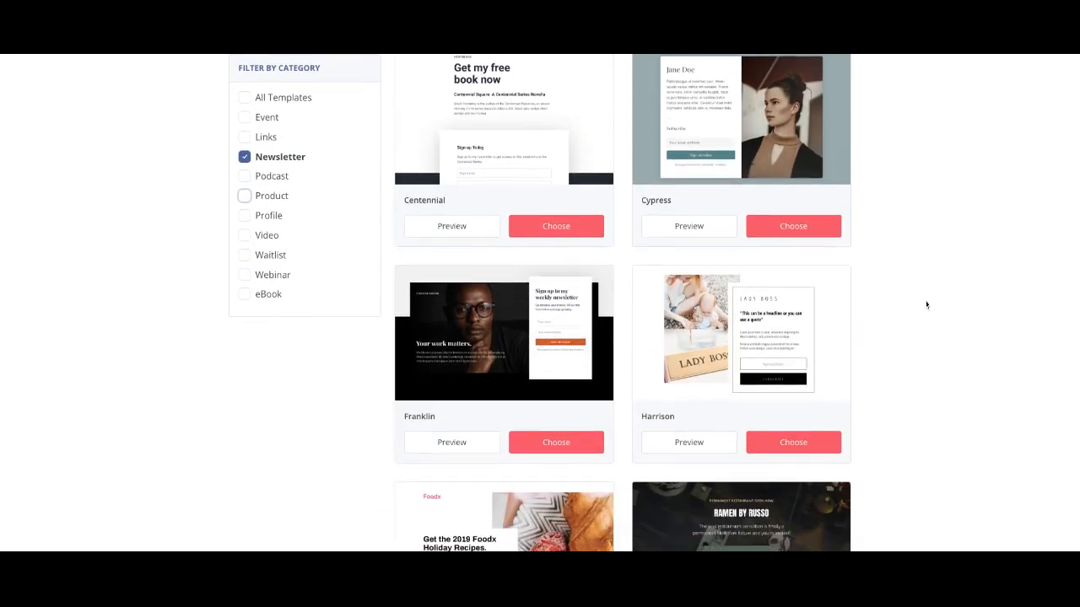
scroll(926, 305, "down", 9)
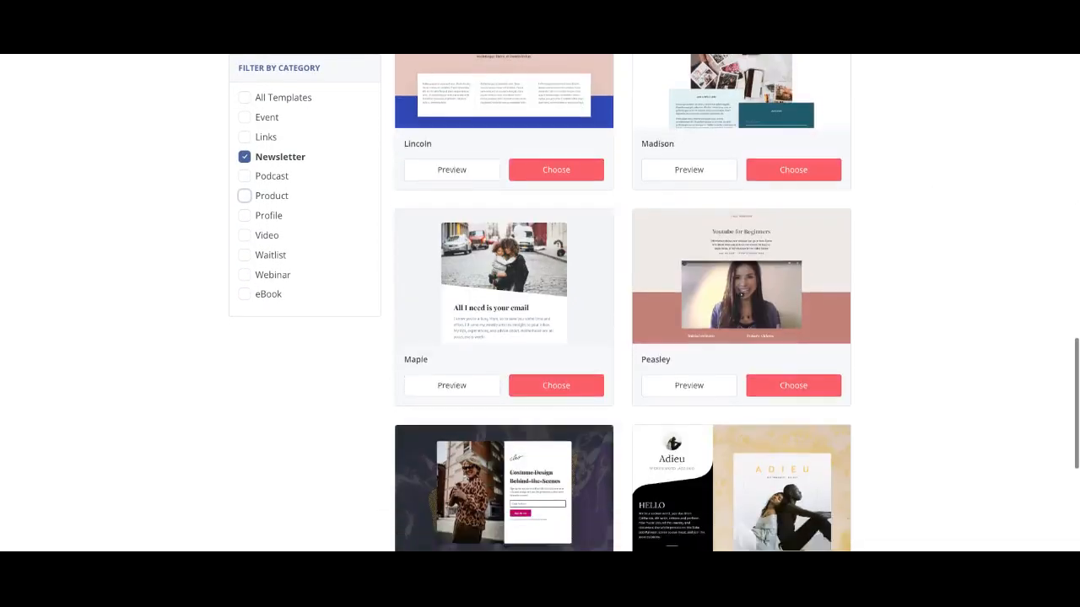
scroll(623, 304, "down", 4)
scroll(622, 304, "up", 4)
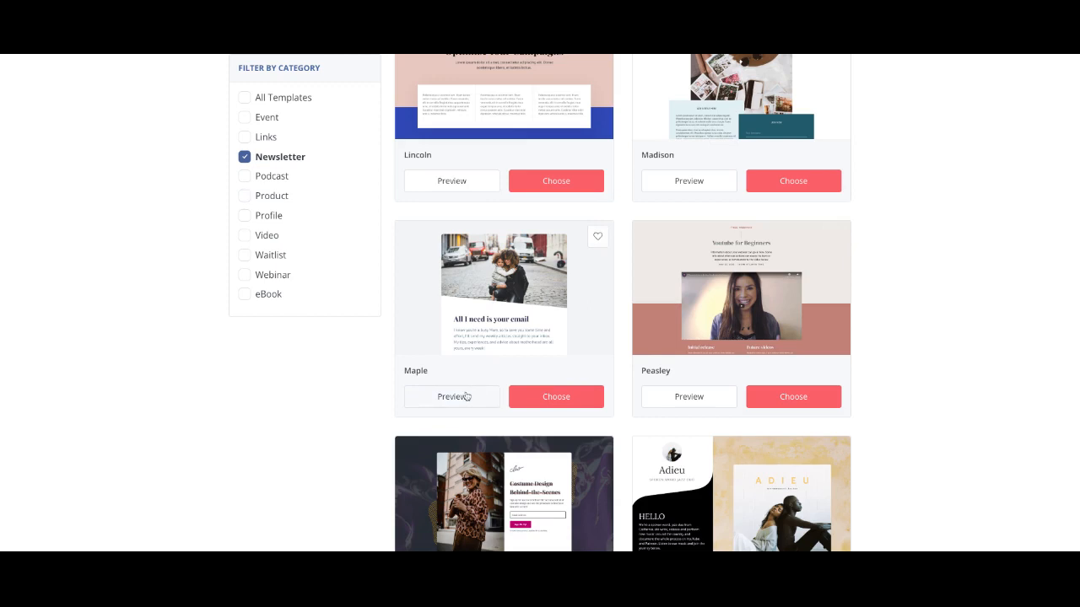
left_click(466, 397)
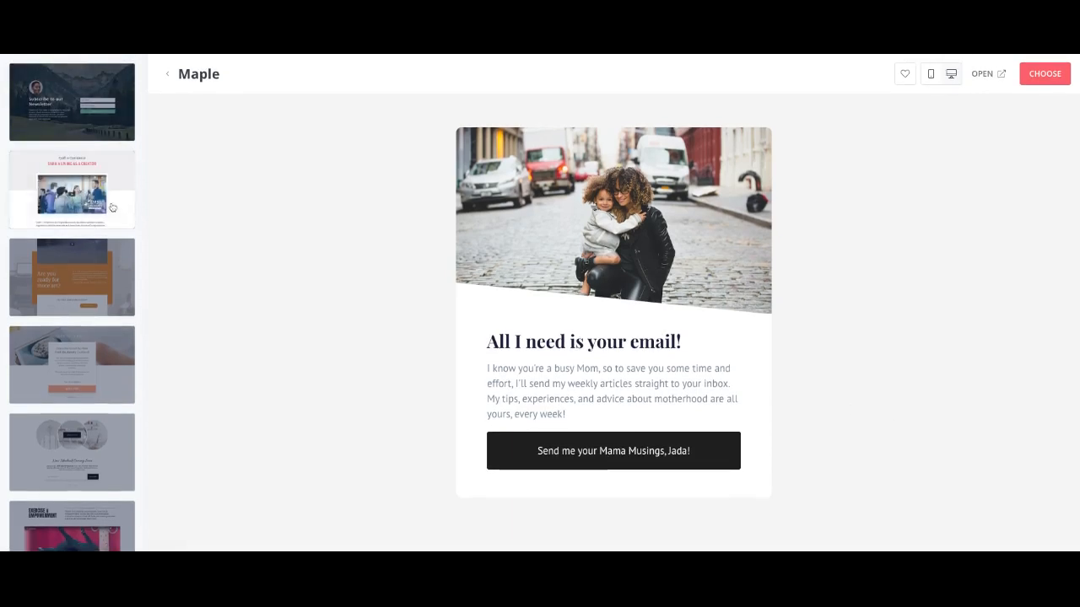
Step: Switch the preview from Maple to the Camden template in the thumbnail list
scroll(115, 284, "down", 4)
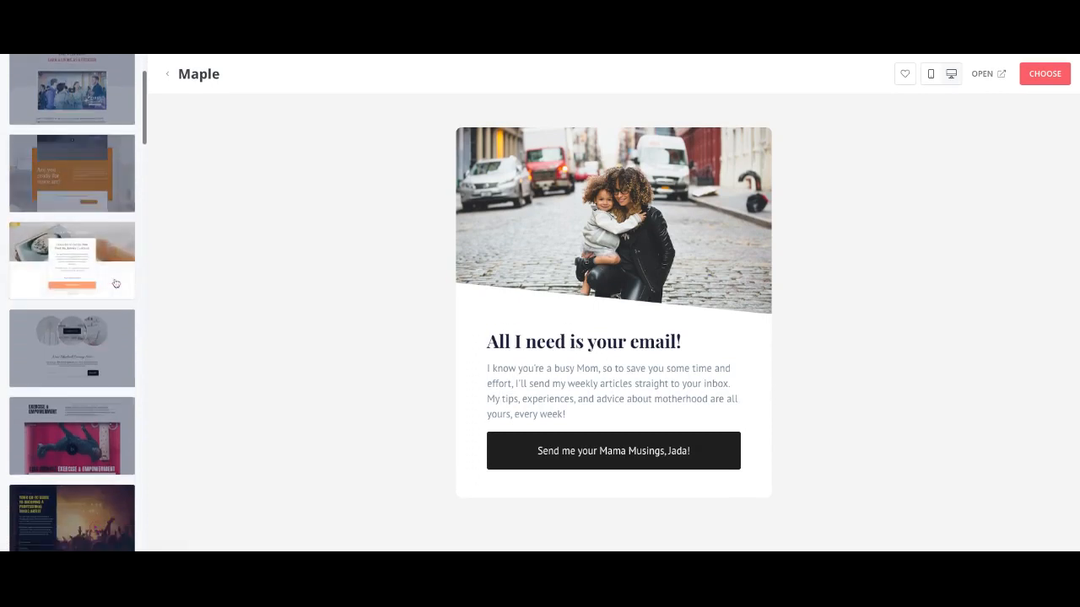
scroll(72, 303, "down", 2)
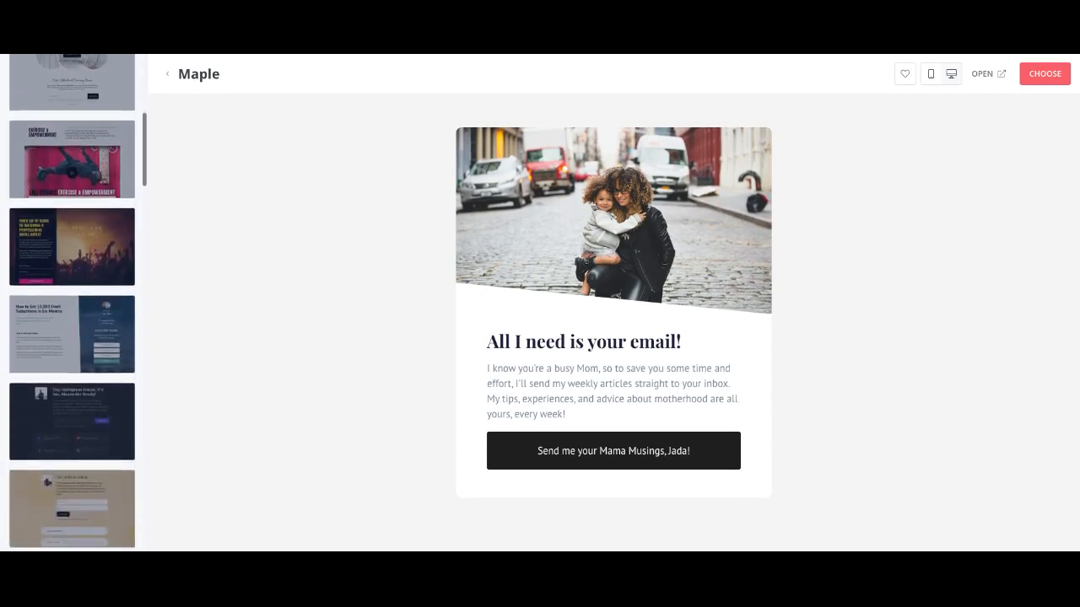
scroll(71, 304, "down", 1)
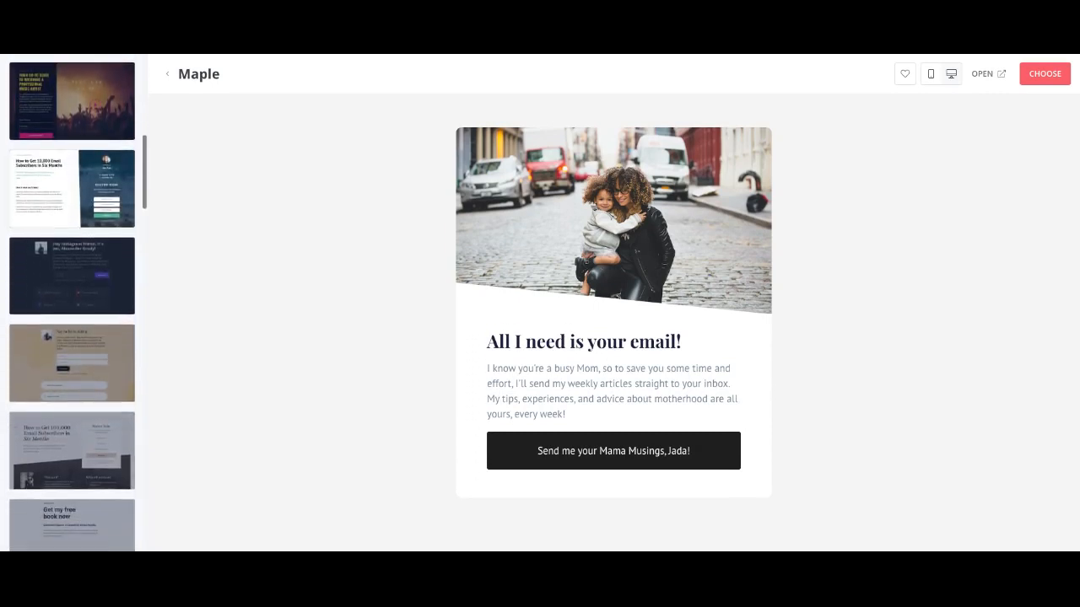
scroll(71, 253, "up", 1)
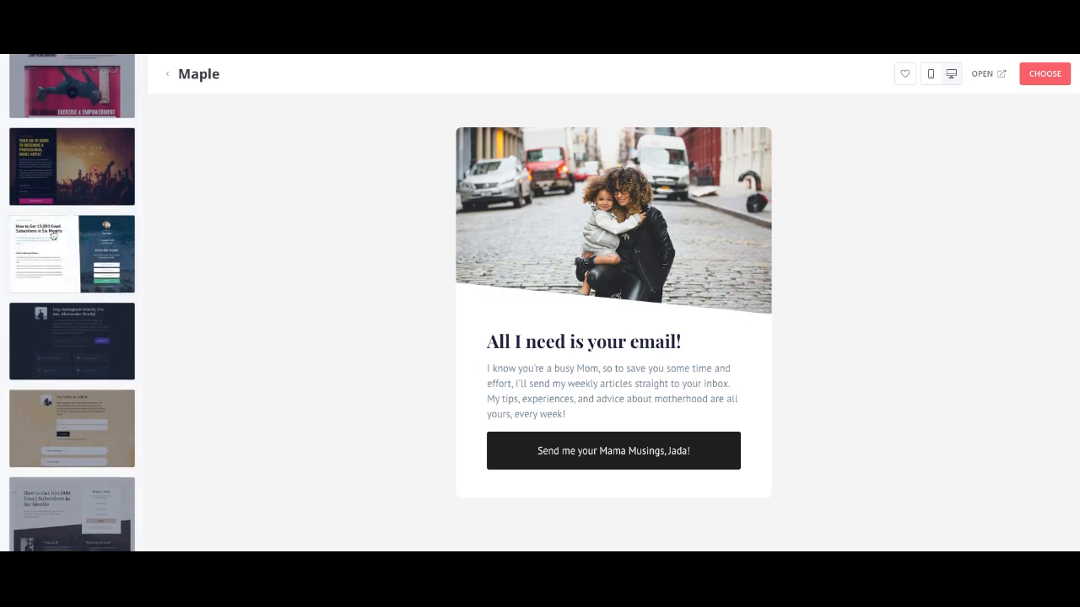
left_click(52, 237)
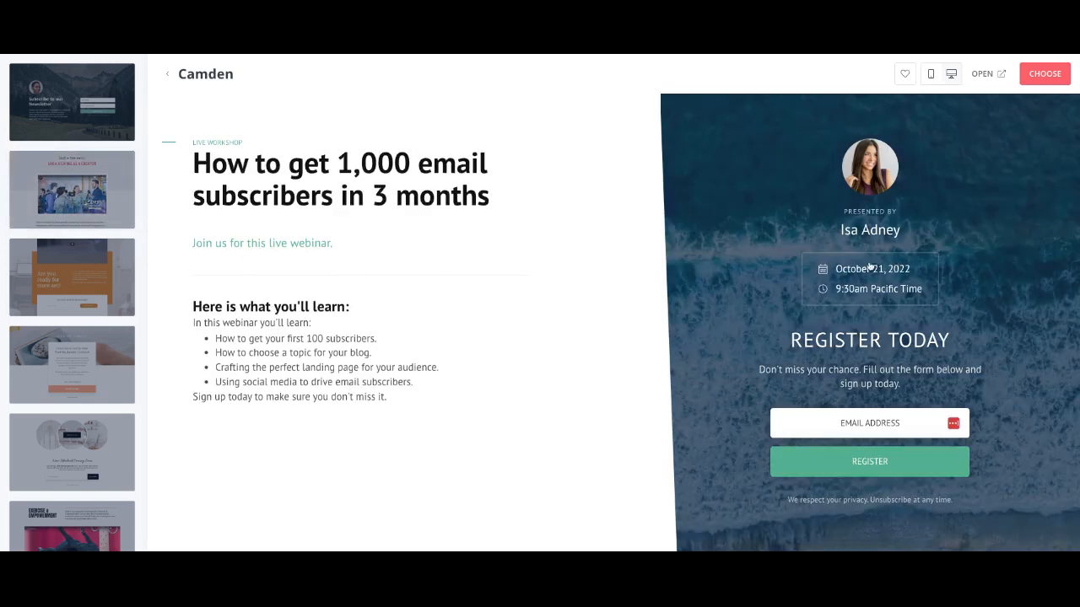
Step: Start a page from Camden and retype the headline as 'get your email automation set up in ConvertKit'
left_click(1042, 74)
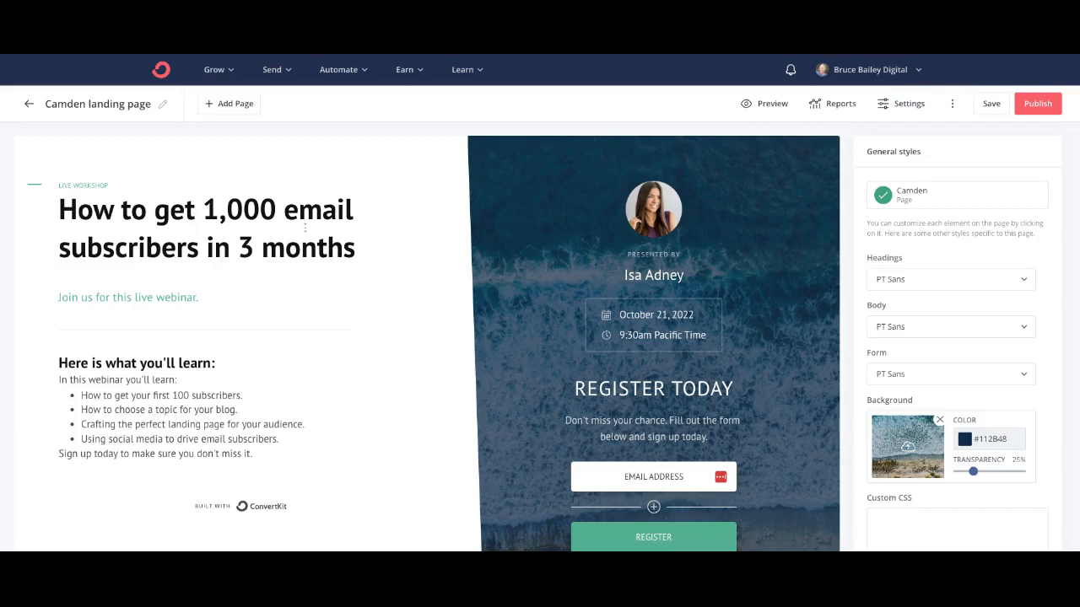
left_click_drag(355, 251, 243, 211)
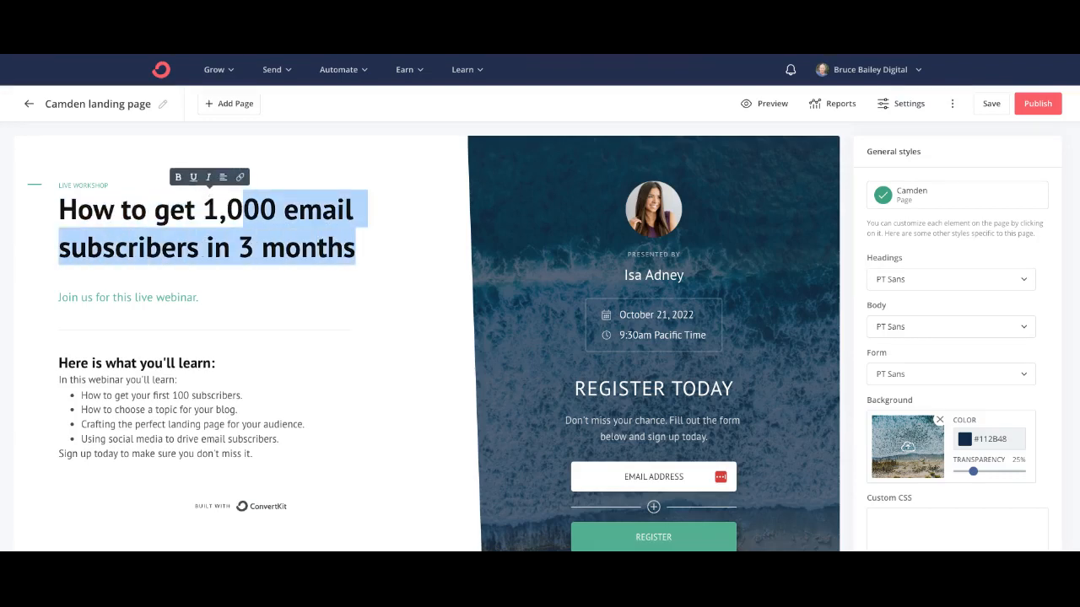
type("get you")
key("BackSpace")
key("BackSpace")
key("BackSpace")
key("BackSpace")
key("BackSpace")
key("BackSpace")
key("BackSpace")
key("BackSpace")
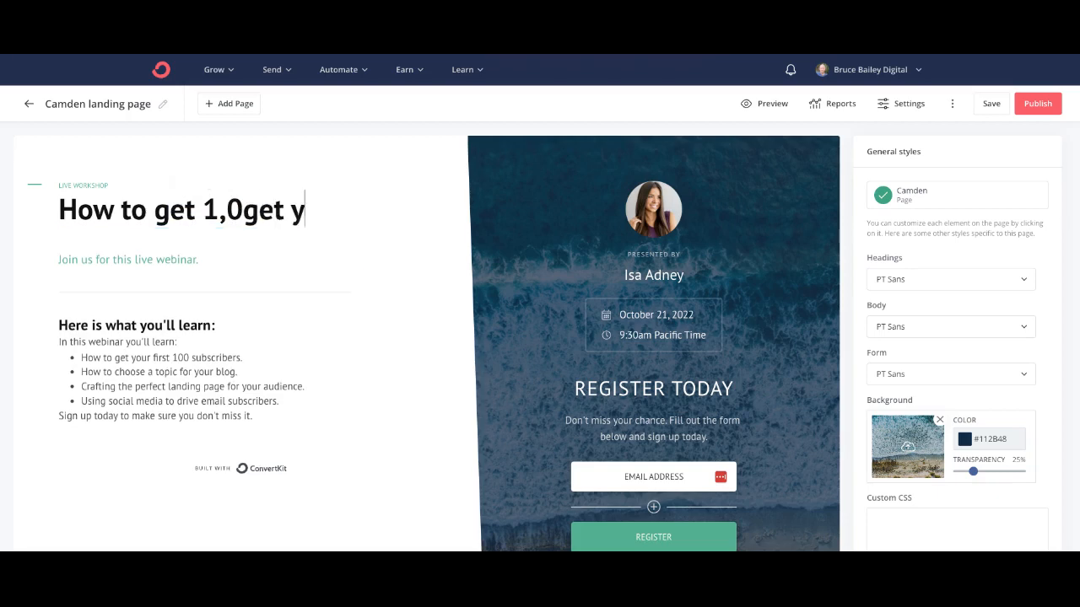
key("BackSpace")
key("BackSpace")
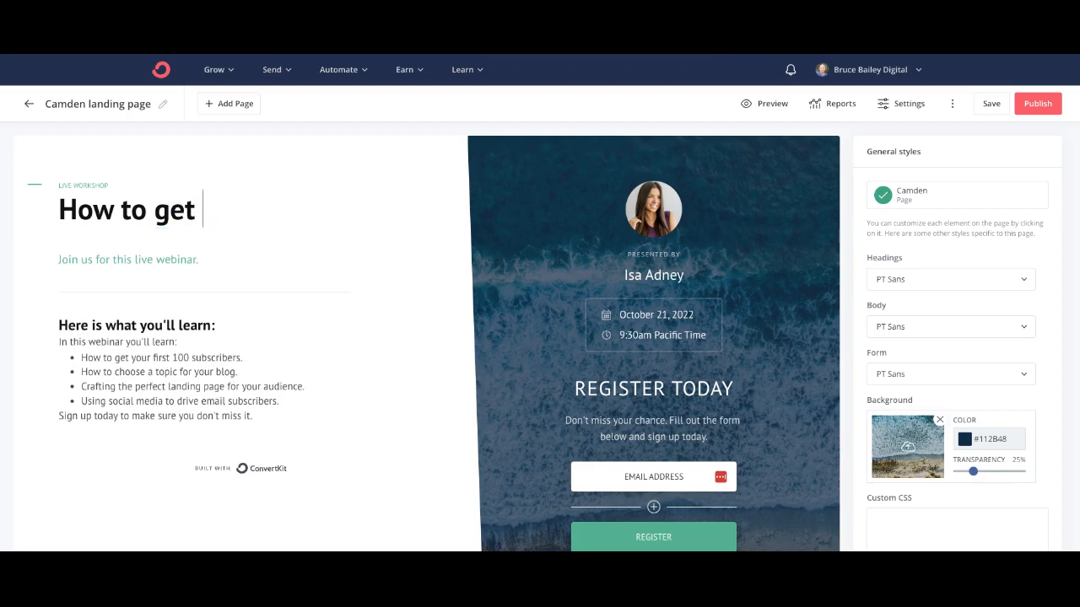
type("get you ")
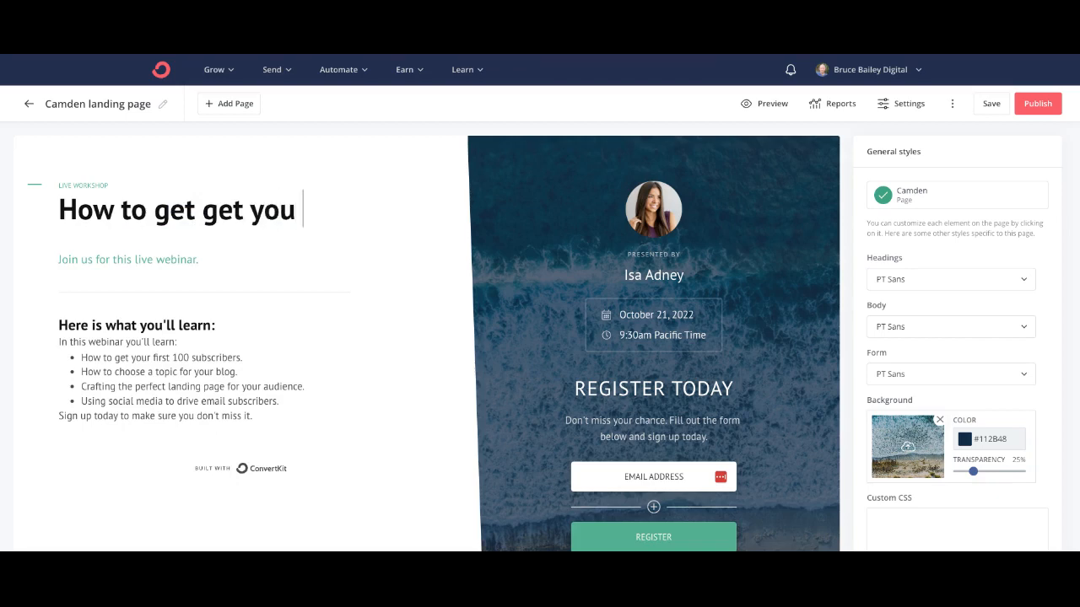
type("email ")
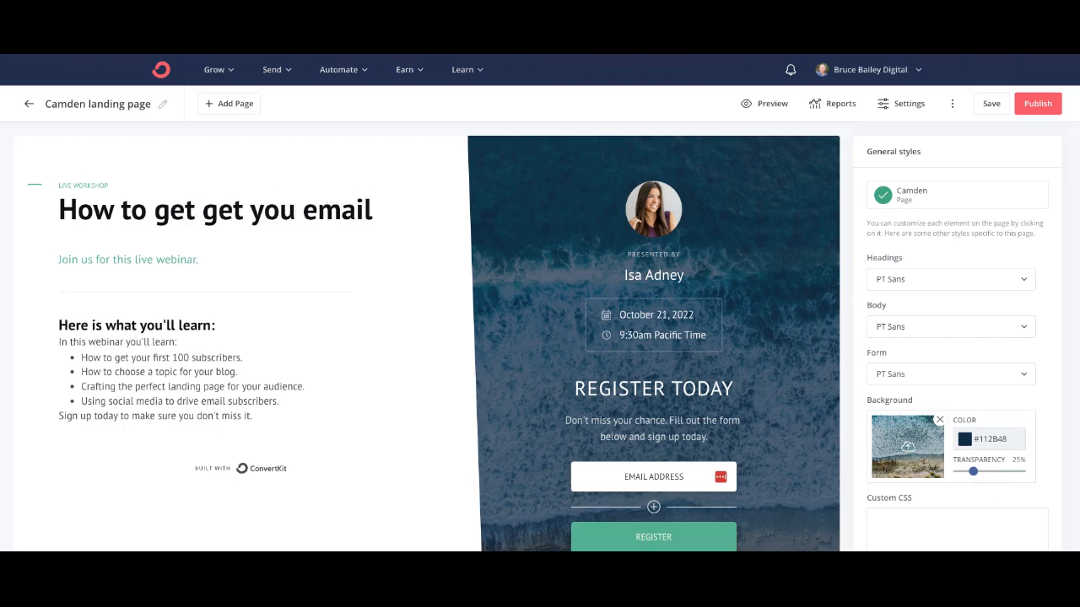
type("au")
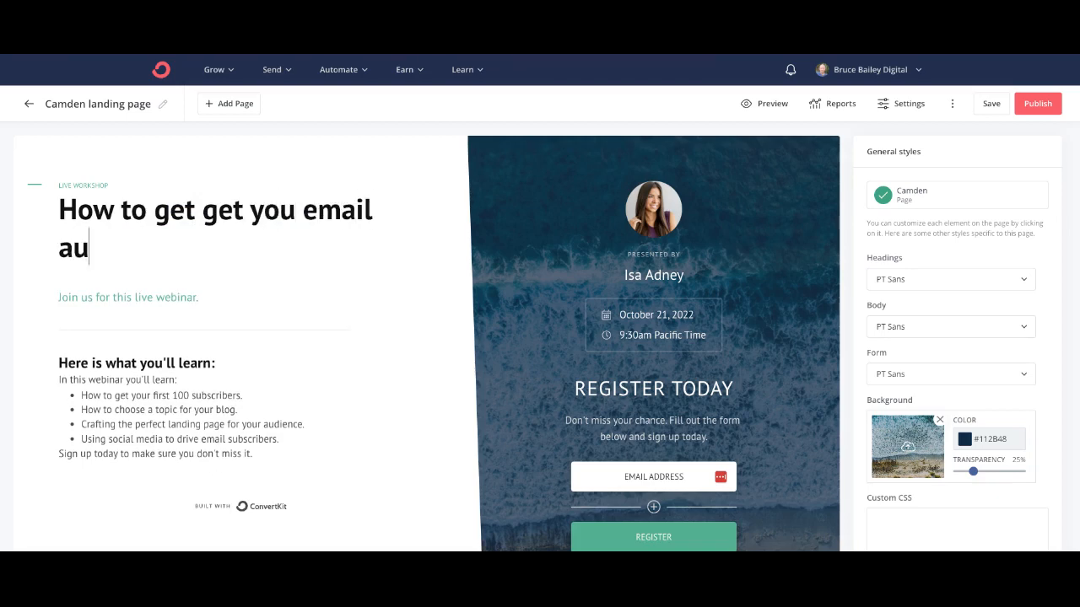
type("tomations")
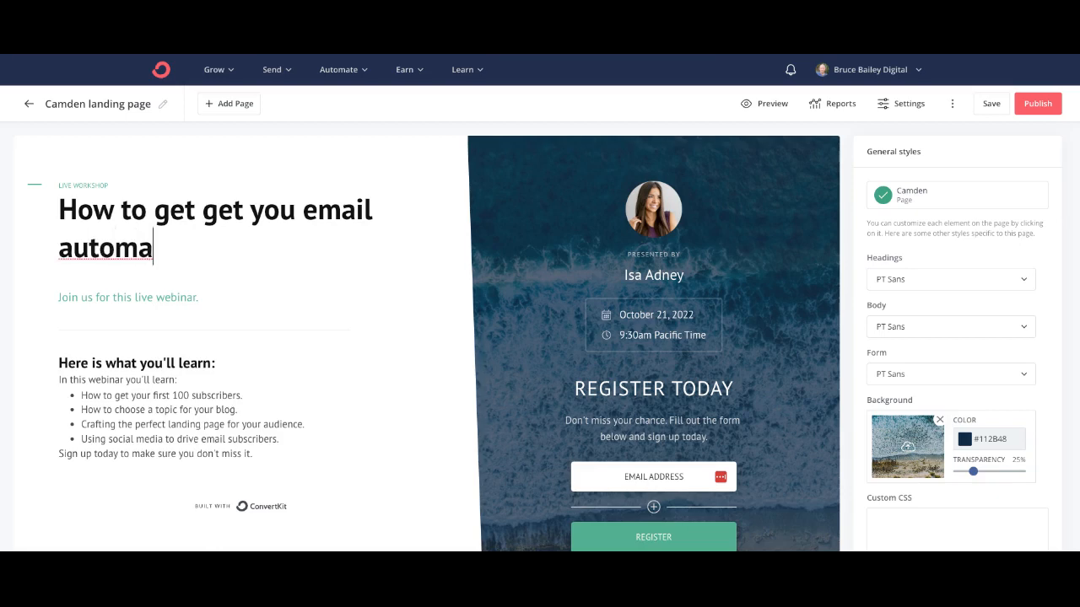
key("BackSpace")
key("BackSpace")
type("set ")
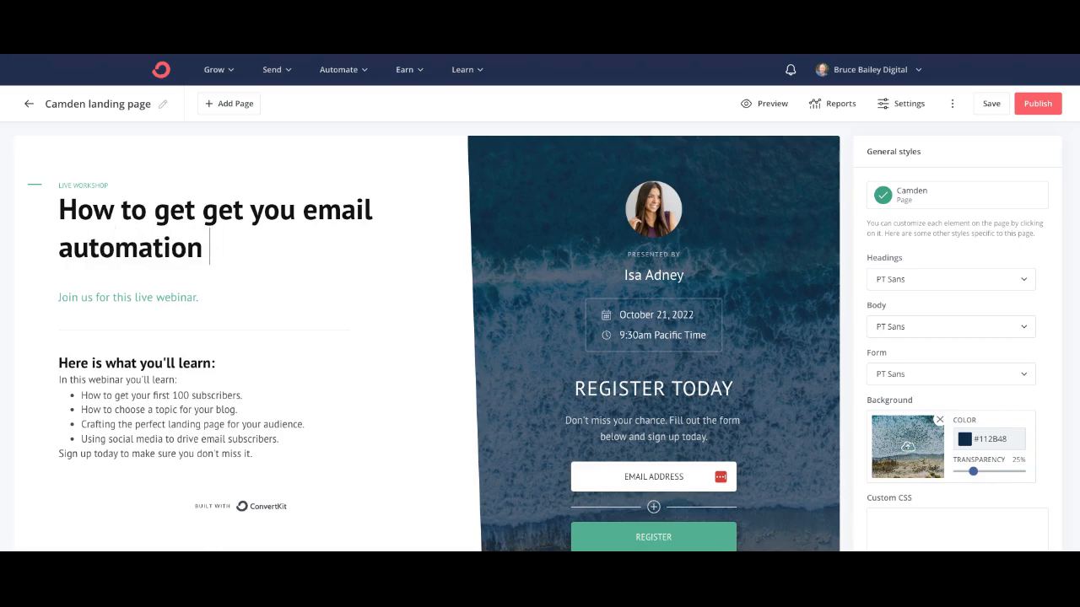
type("up in ")
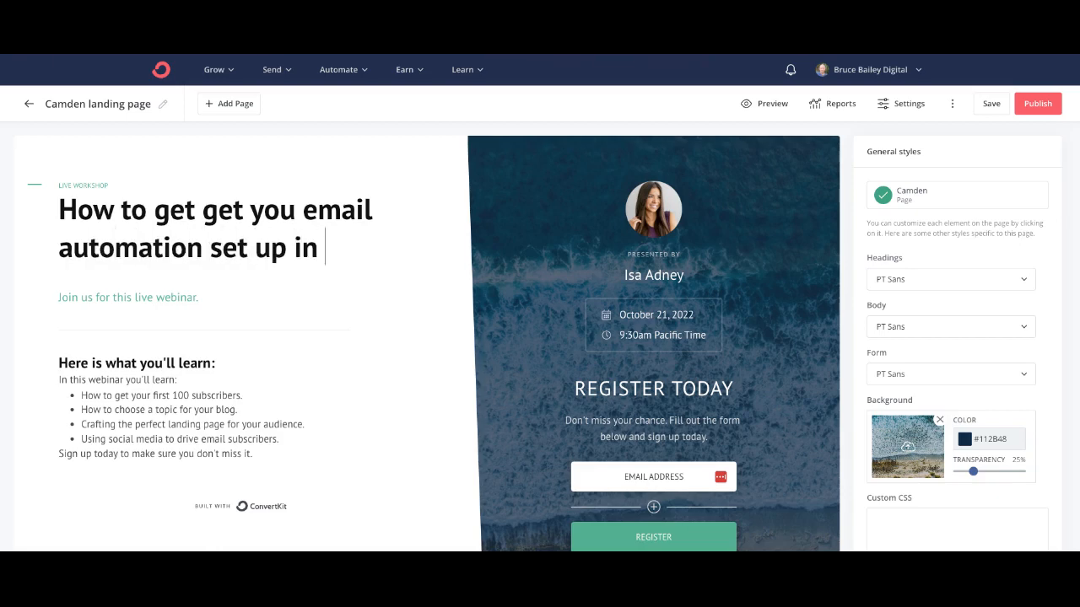
type("Conv")
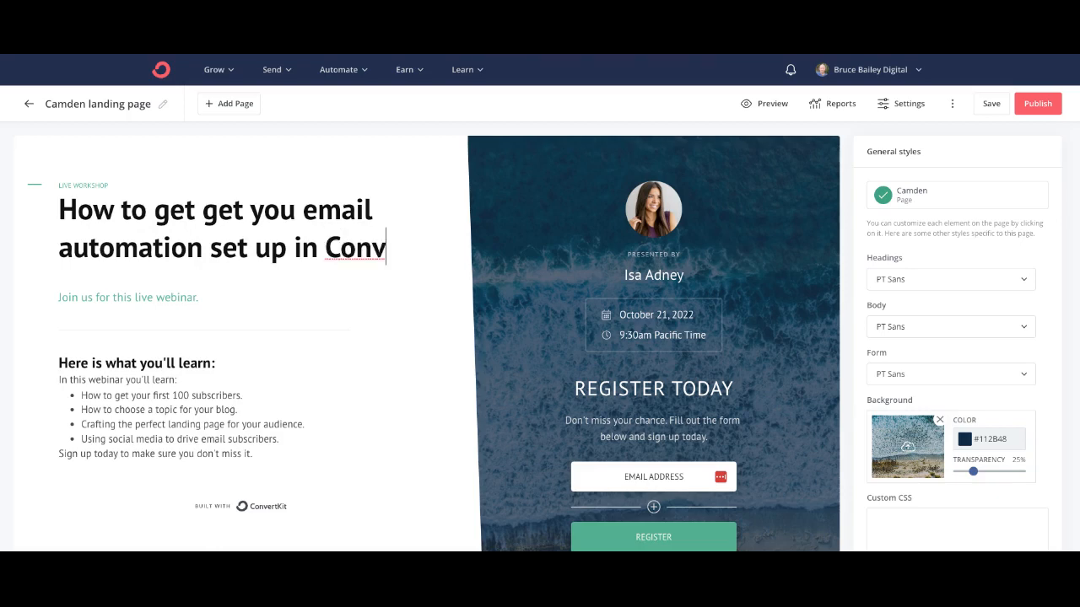
type("ertKit")
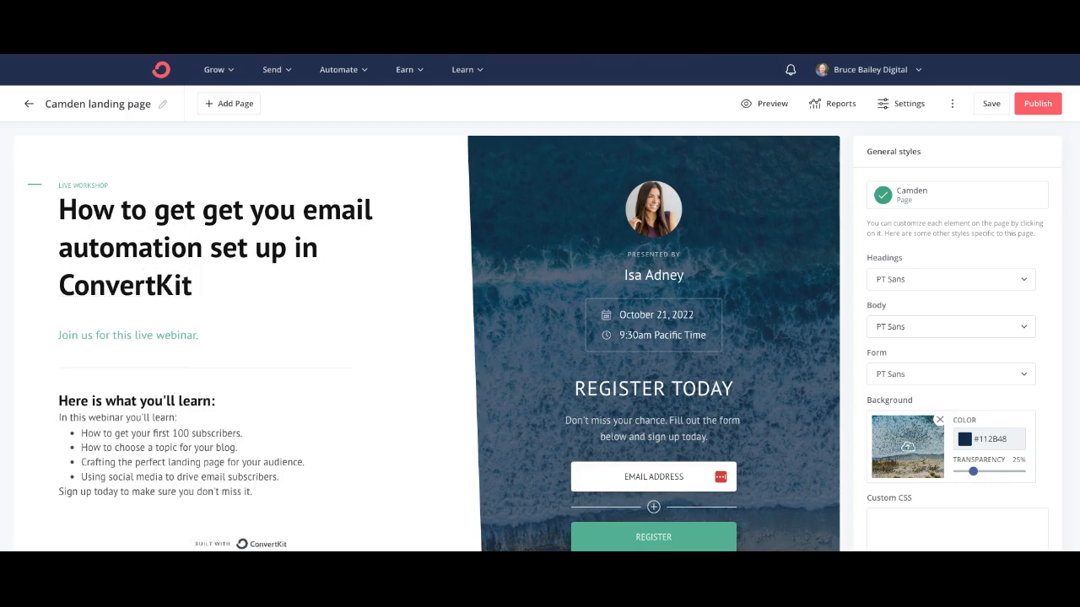
Step: Capitalise the headline's 'Get', 'Your', 'Email' and 'Automation'
left_click_drag(59, 249, 73, 249)
type("A")
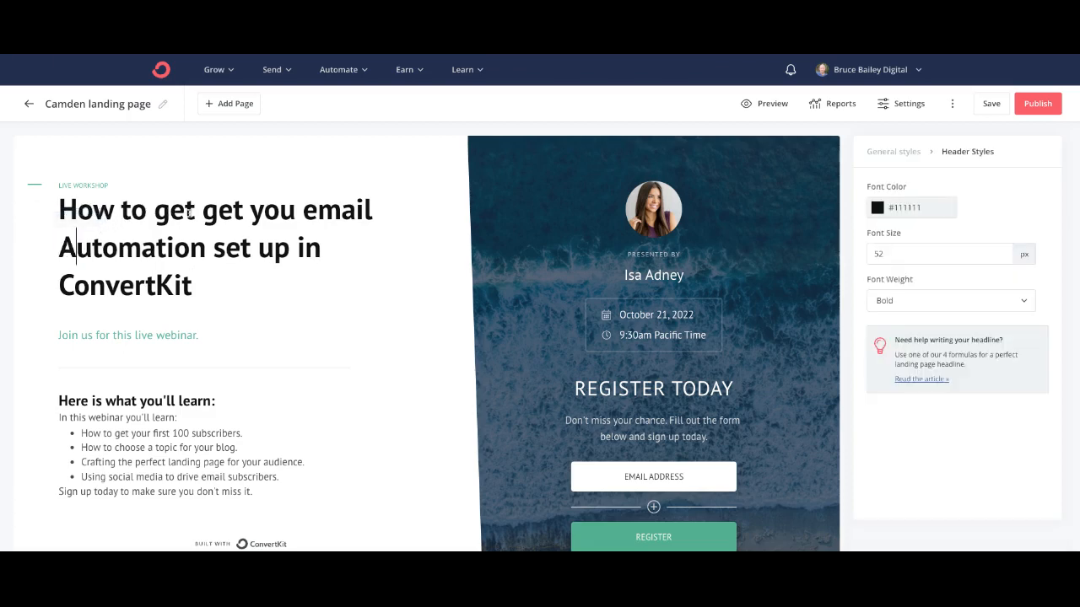
mouse_move(202, 211)
left_mouse_down()
mouse_move(154, 211)
mouse_move(204, 211)
left_mouse_up()
key("BackSpace")
type("G")
type("G")
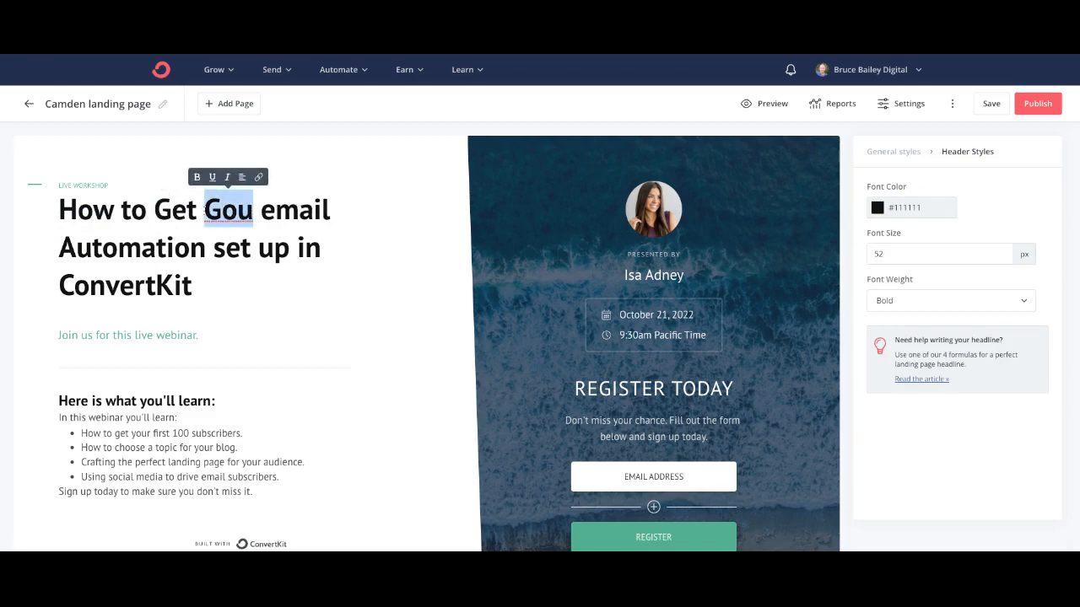
type("Your")
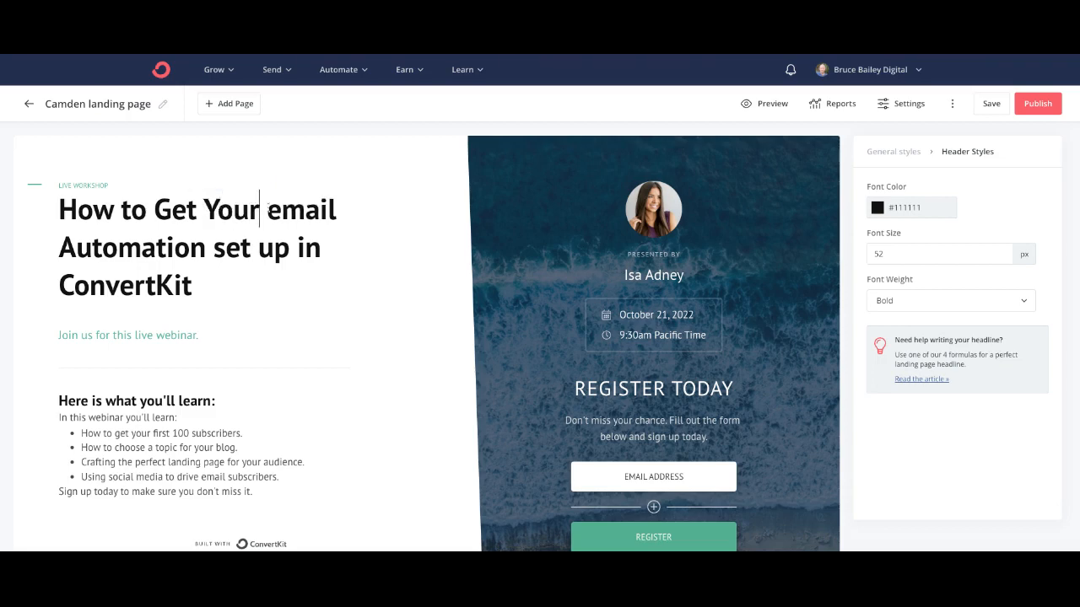
left_click_drag(279, 211, 268, 211)
type("E")
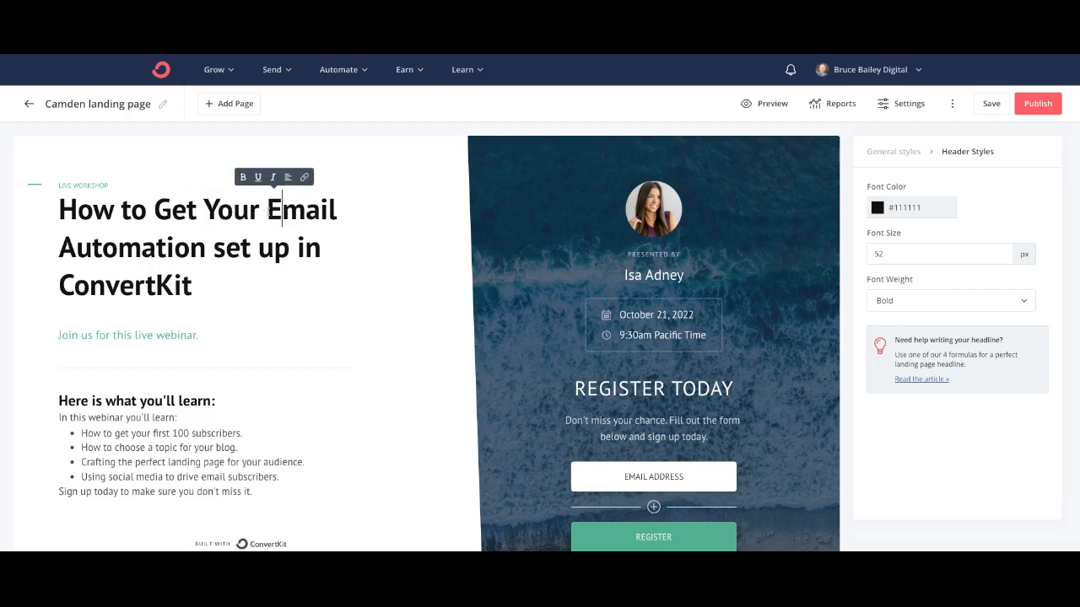
Step: Replace 'live webinar.' in the subtitle with 'free presentation in my Facebook Group.'
left_click(164, 335)
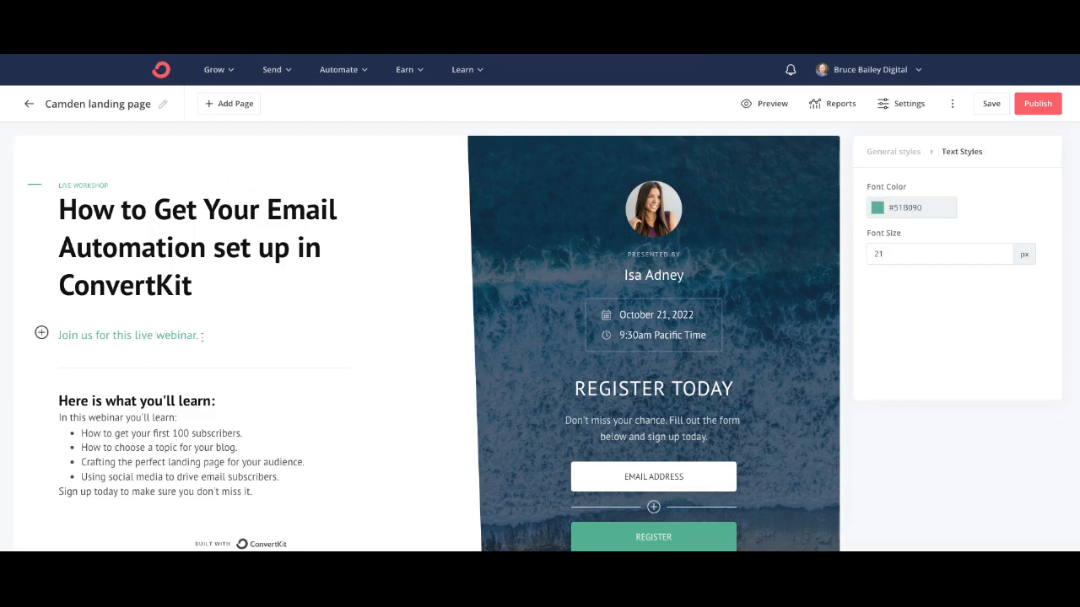
left_click_drag(200, 336, 132, 336)
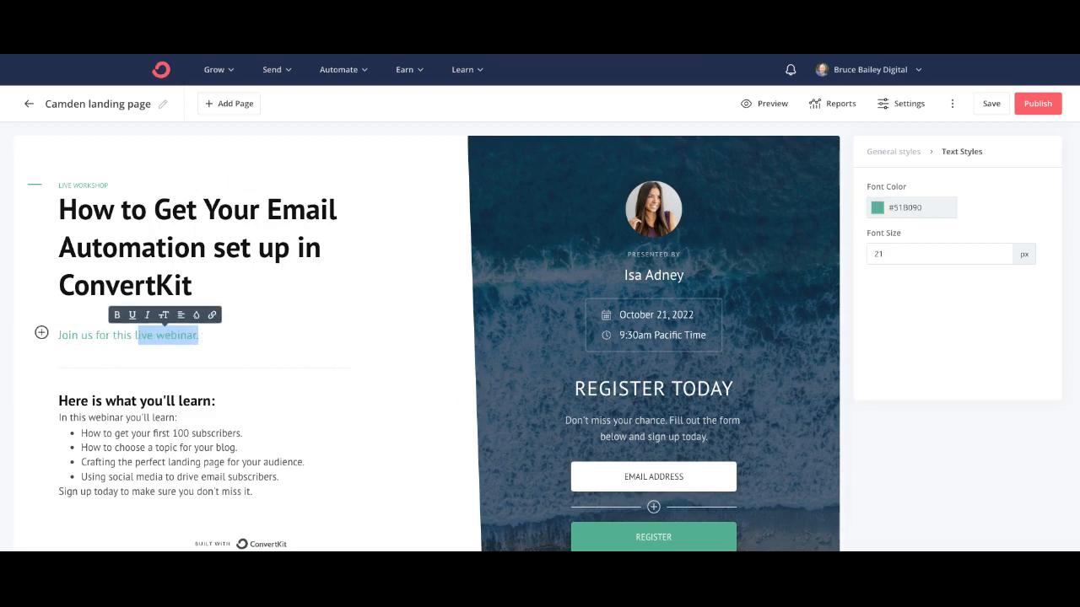
type("fre")
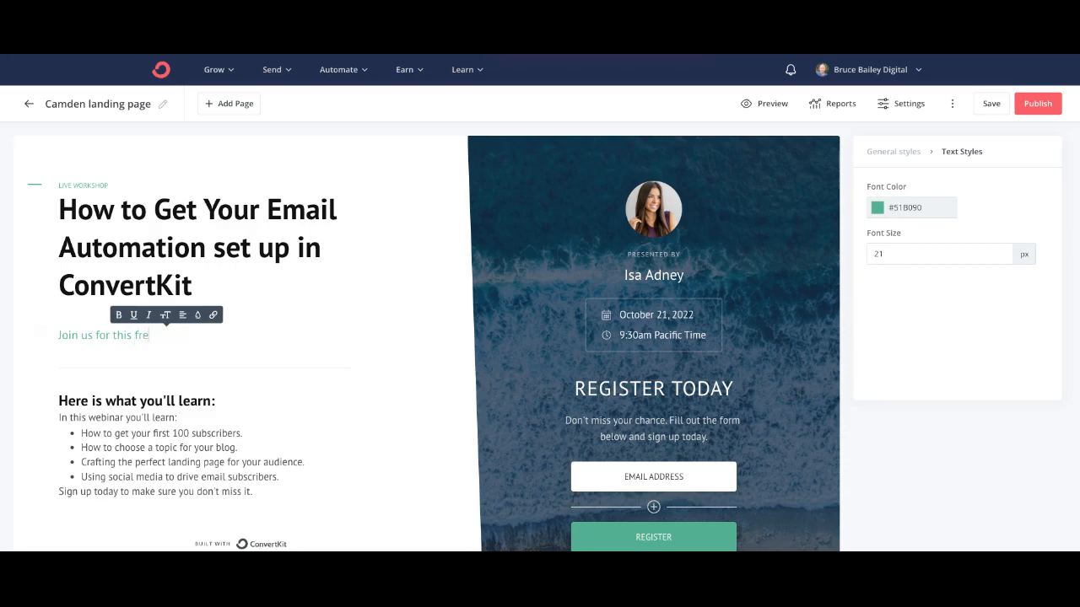
type("e presnta")
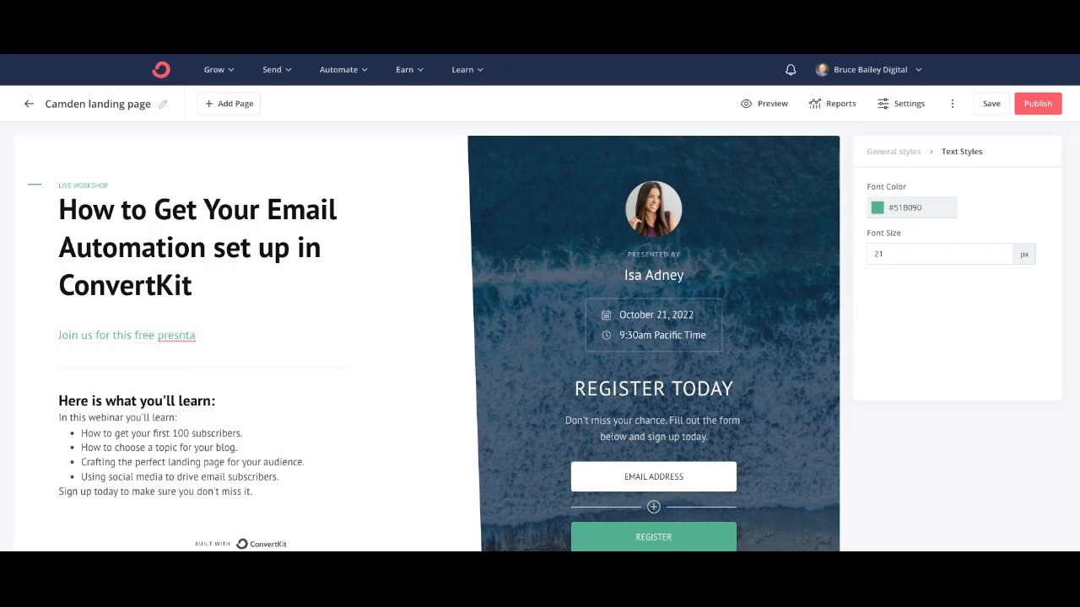
key("BackSpace")
key("BackSpace")
key("BackSpace")
type("entaio")
key("BackSpace")
key("BackSpace")
type("tion in my Facebook Group")
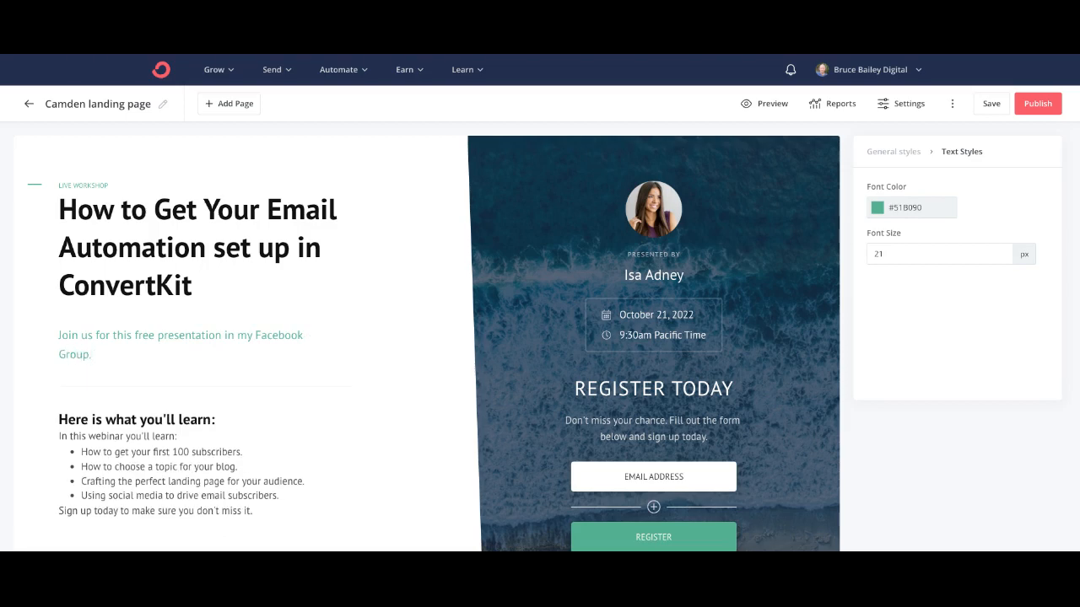
type(".")
scroll(82, 332, "down", 1)
Step: Make the invitation line a Heading 3 and remove the inserted Button block
left_click(41, 278)
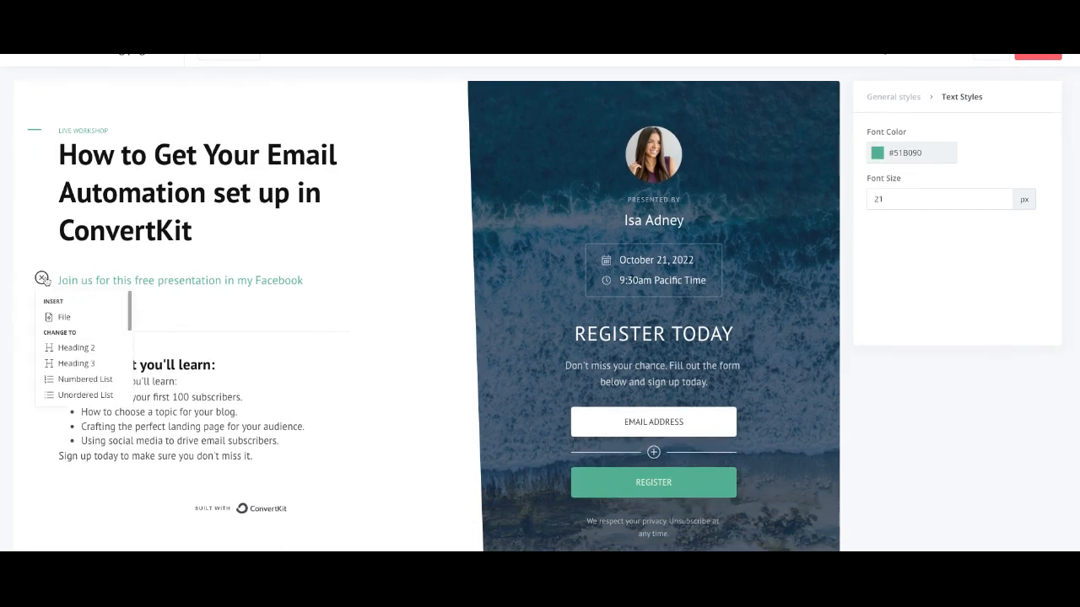
left_click(84, 363)
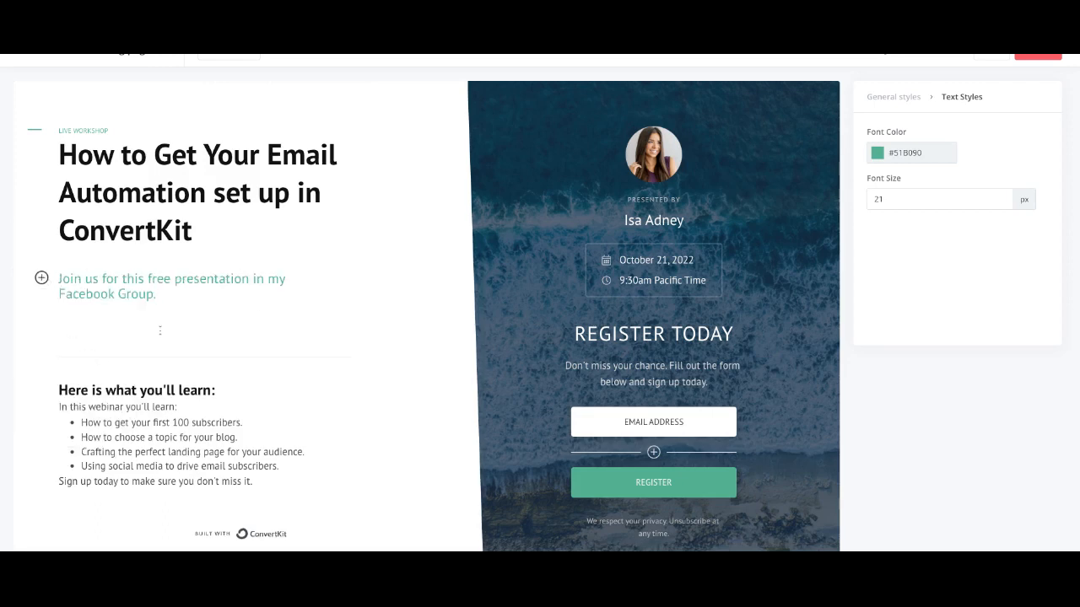
left_click(41, 278)
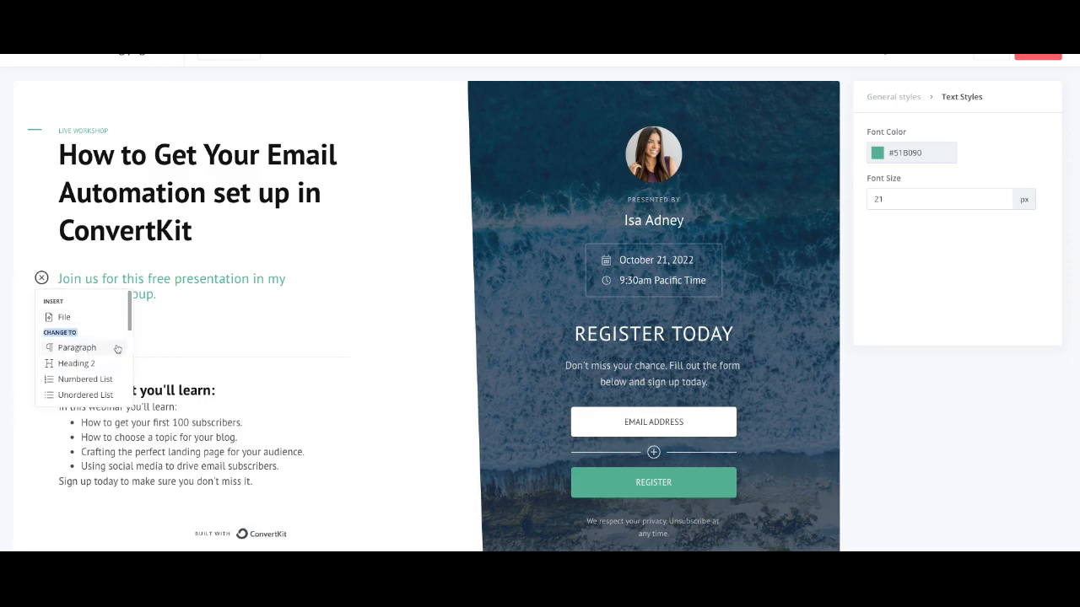
scroll(105, 352, "down", 5)
scroll(104, 354, "down", 2)
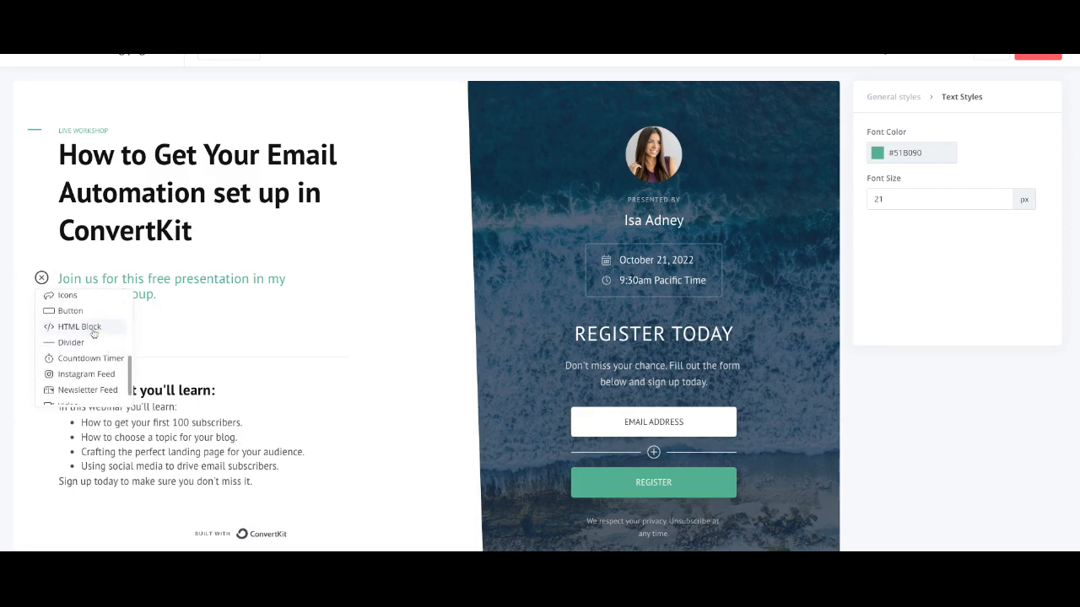
left_click(70, 311)
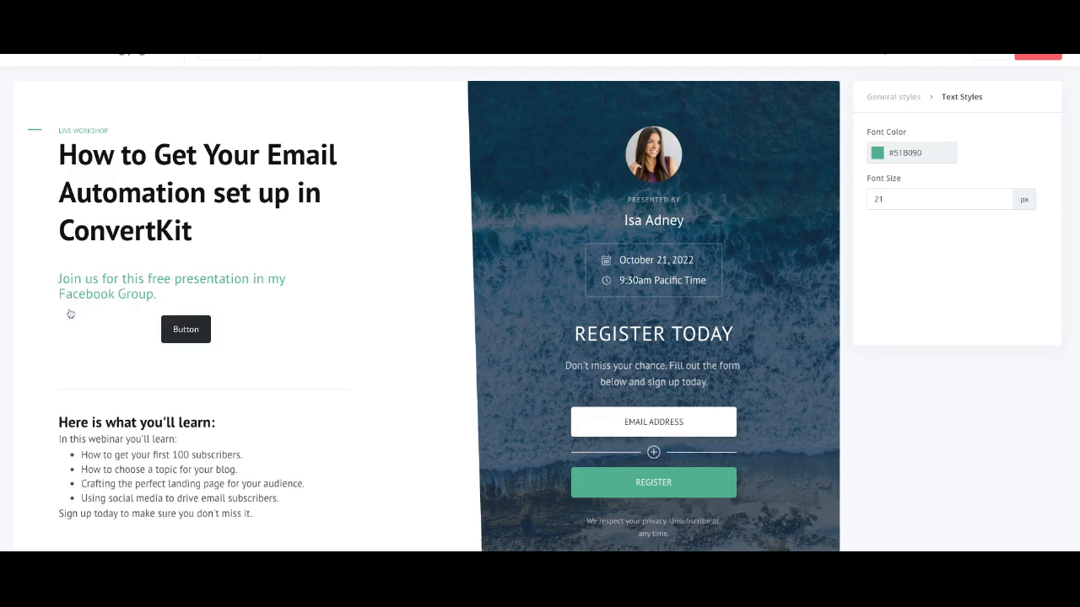
left_click(180, 337)
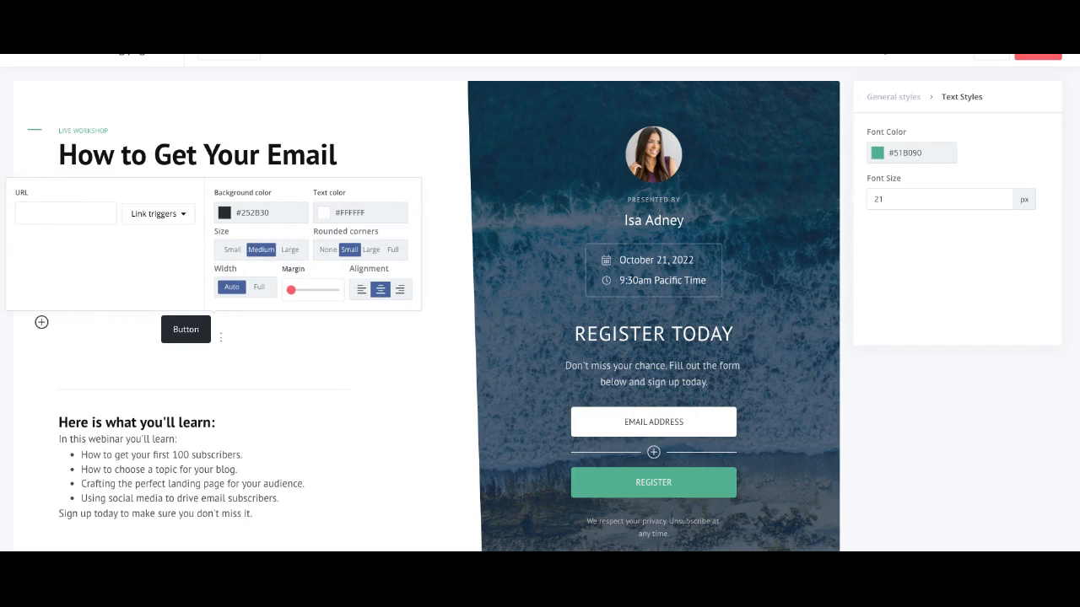
key("BackSpace")
key("BackSpace")
key("BackSpace")
key("BackSpace")
key("BackSpace")
key("BackSpace")
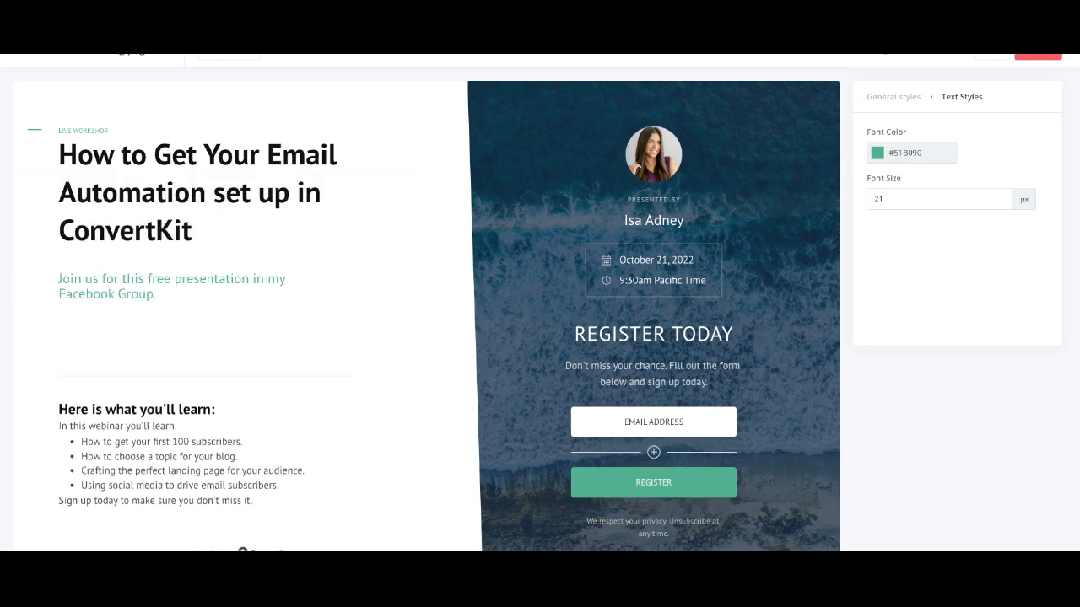
Step: Select the 'Here is what you'll learn' takeaways list below the heading
scroll(140, 338, "down", 2)
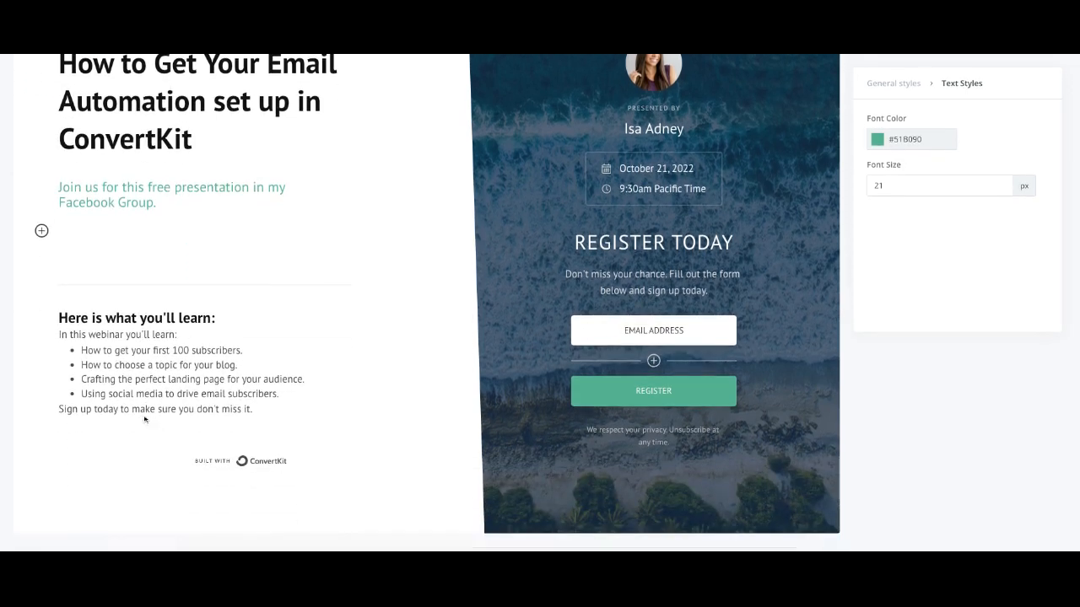
left_click(141, 355)
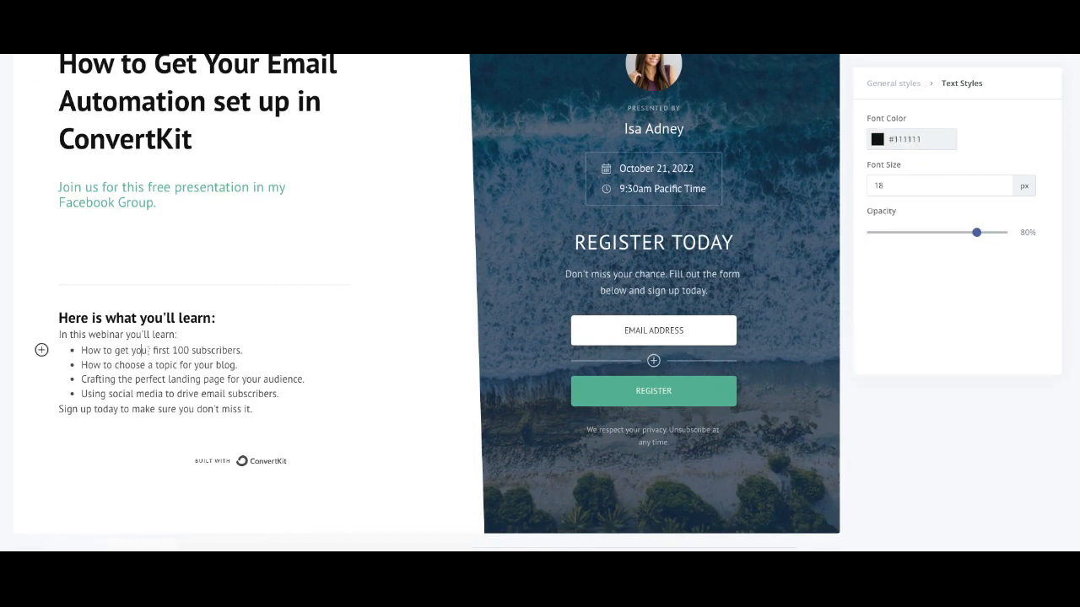
scroll(646, 243, "up", 3)
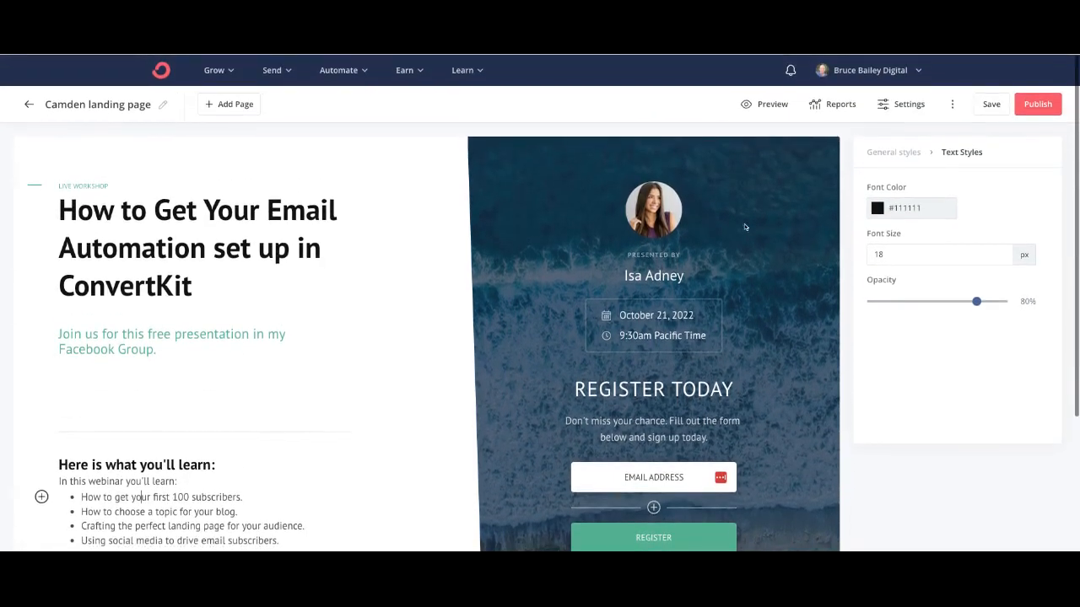
Step: Replace the presenter photo with the profile picture from past uploads in the Media library
left_click(665, 217)
left_click(989, 194)
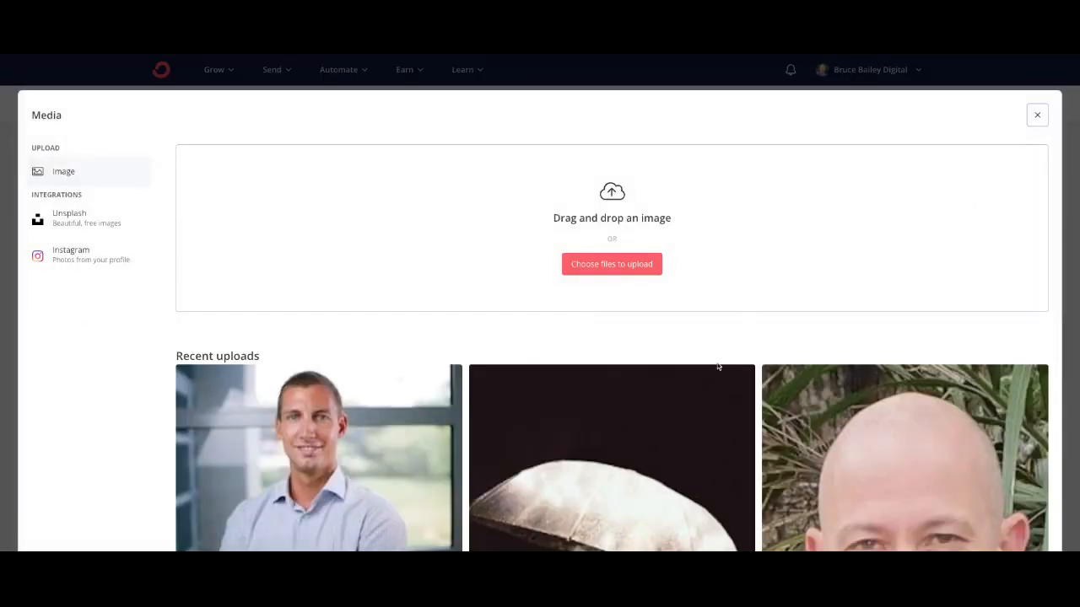
scroll(718, 379, "down", 6)
scroll(718, 381, "down", 10)
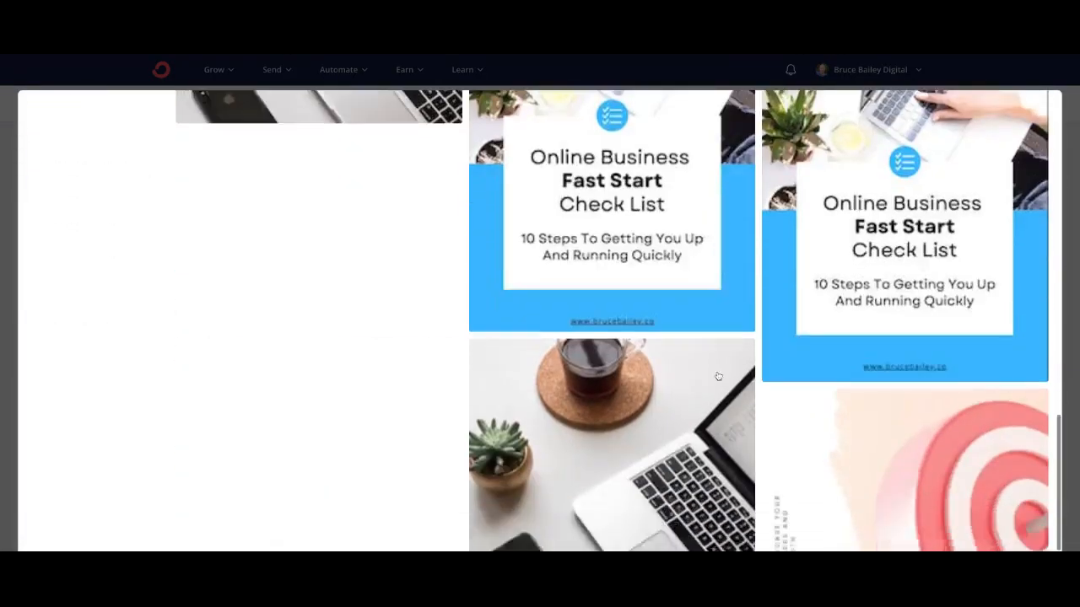
scroll(707, 386, "up", 1)
scroll(707, 386, "up", 1)
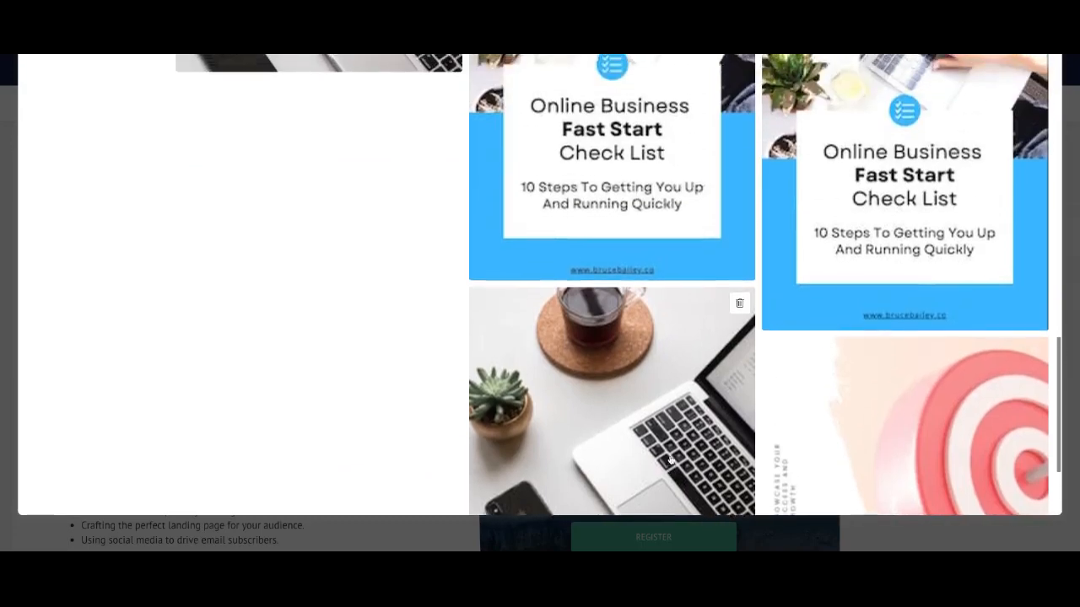
scroll(707, 385, "down", 2)
left_click(612, 491)
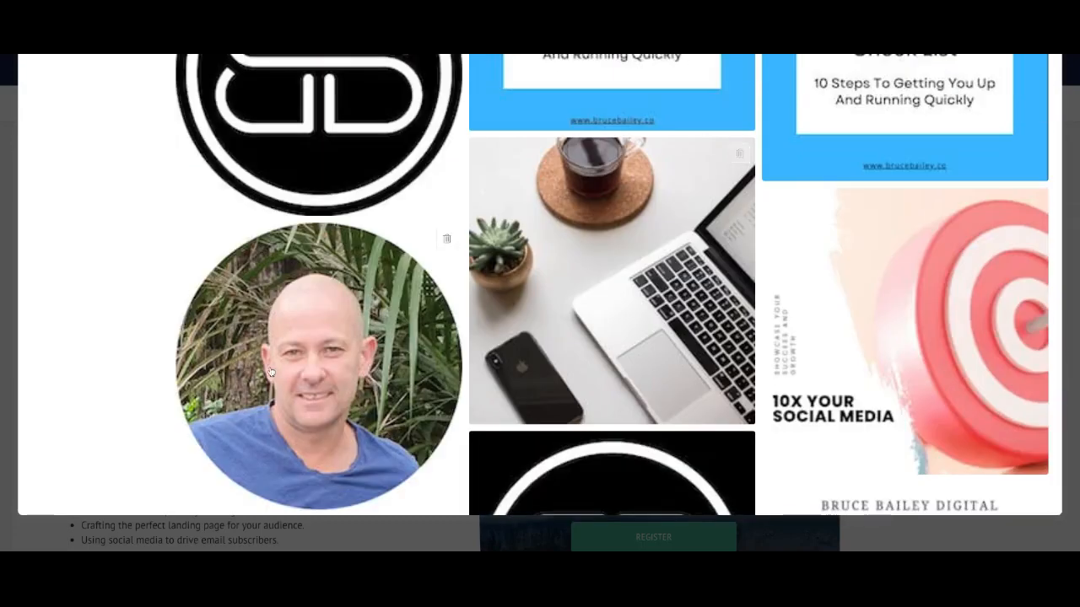
left_click(447, 438)
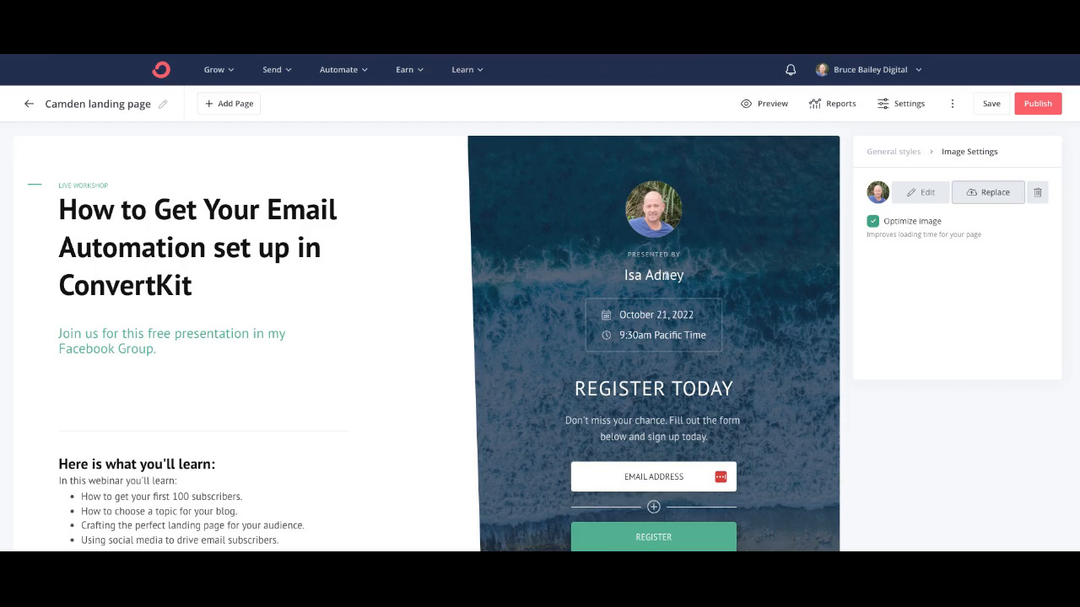
Step: Replace the presenter name beneath the photo with the host's own name
left_click_drag(681, 277, 620, 281)
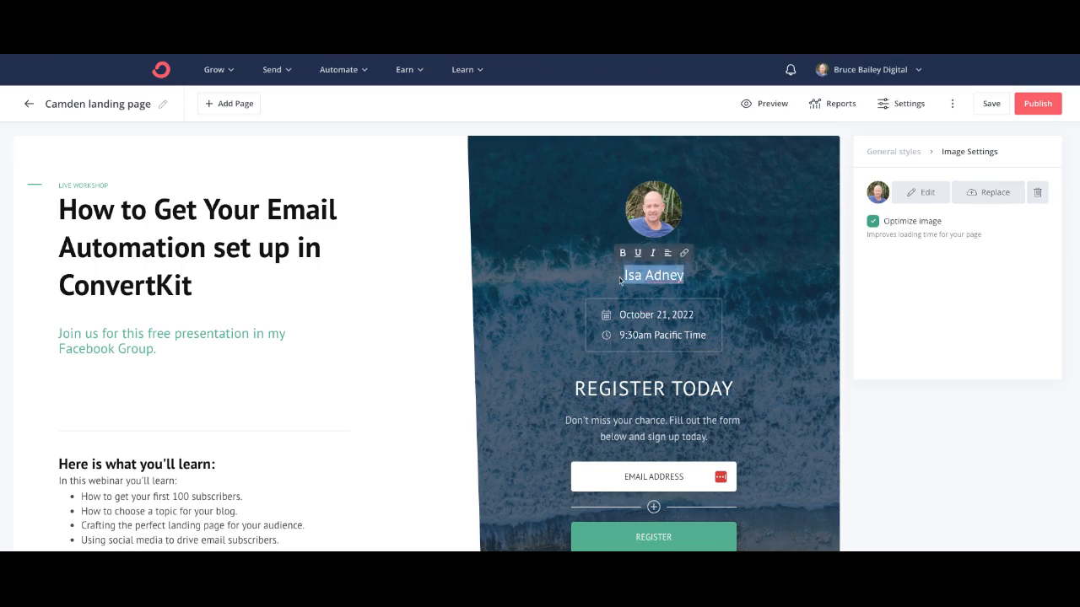
type("Bruyce")
key("BackSpace")
key("BackSpace")
key("BackSpace")
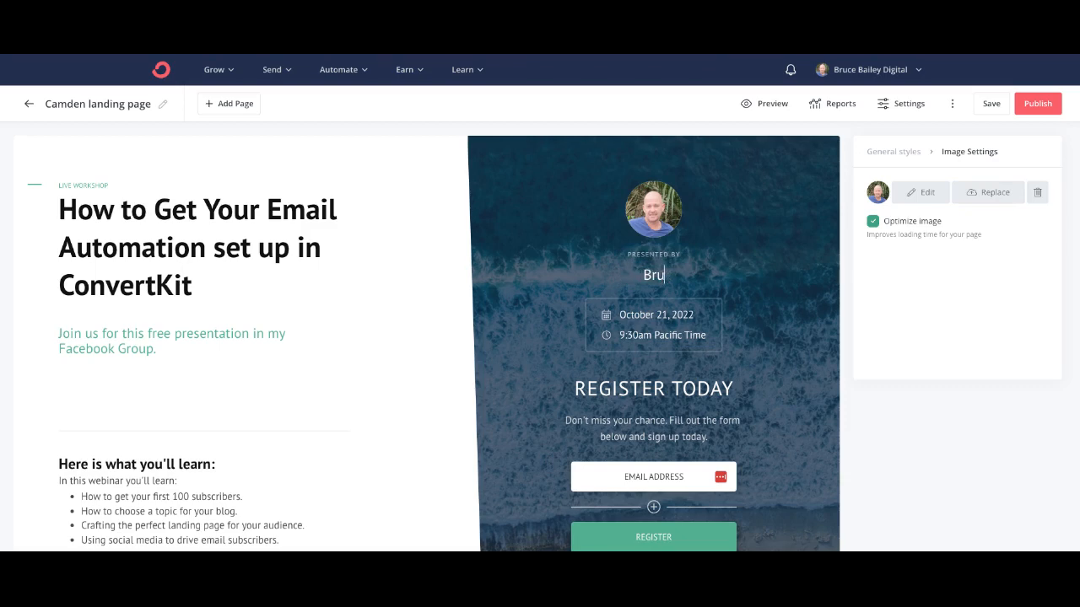
type("ce Bailey")
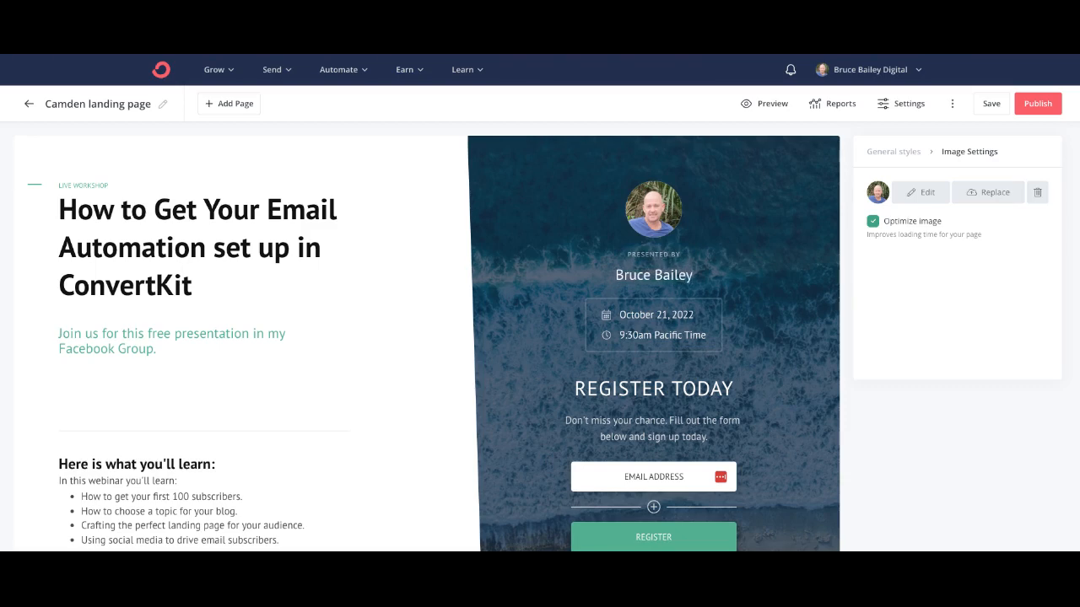
left_click(627, 327)
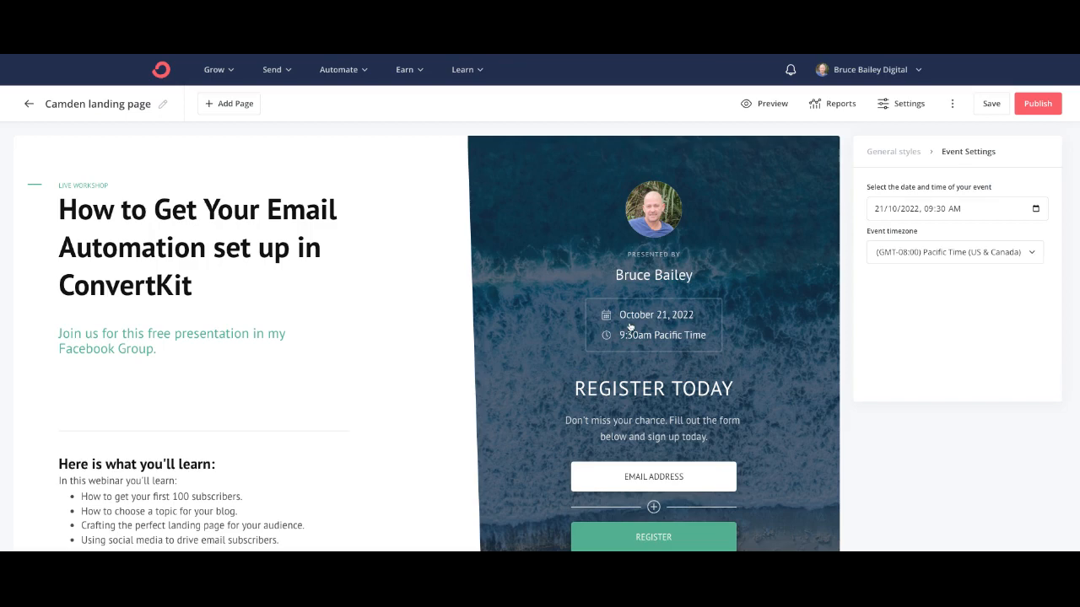
Step: Set the event date to October 29, 2022 at 10:00am Pacific Time
left_click(1036, 209)
type("29")
key("Down")
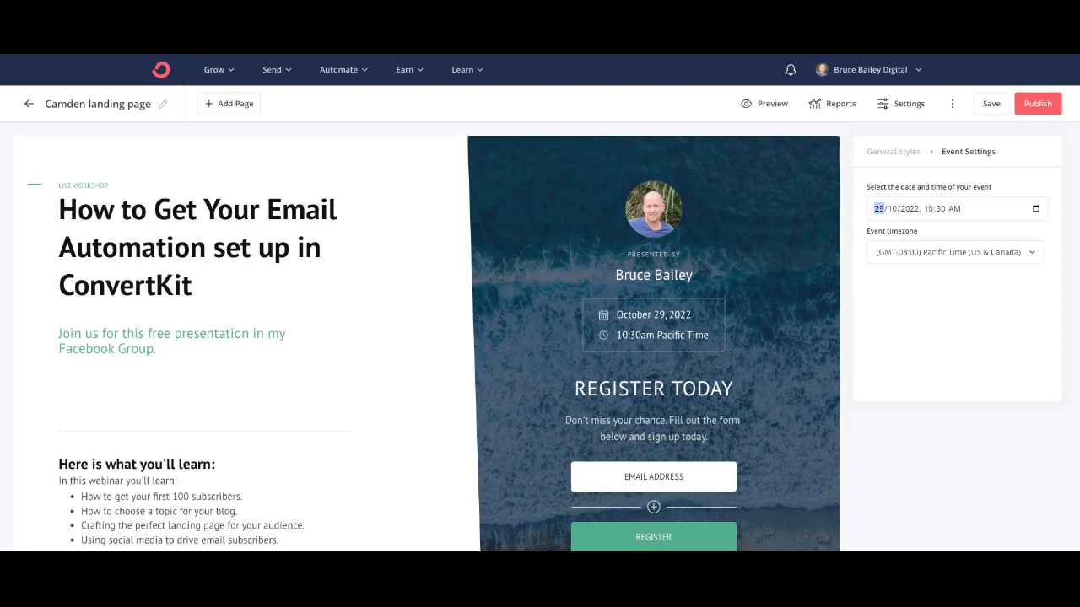
left_click(1061, 288)
scroll(729, 379, "down", 2)
Step: Add a First Name custom field to the signup form and move it above Email Address
left_click(667, 295)
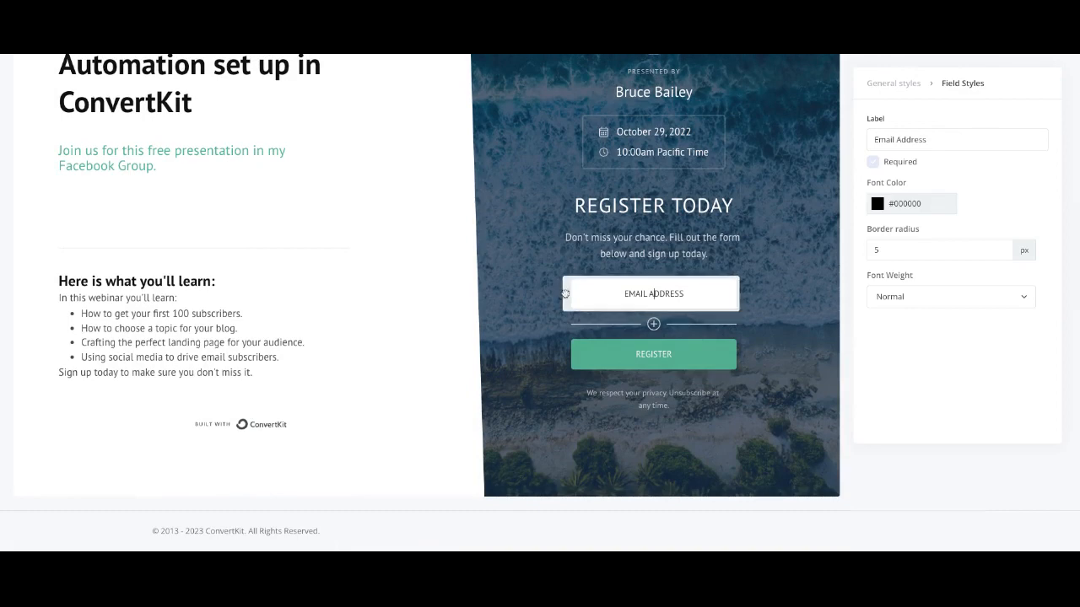
left_click_drag(565, 293, 567, 440)
left_click(653, 324)
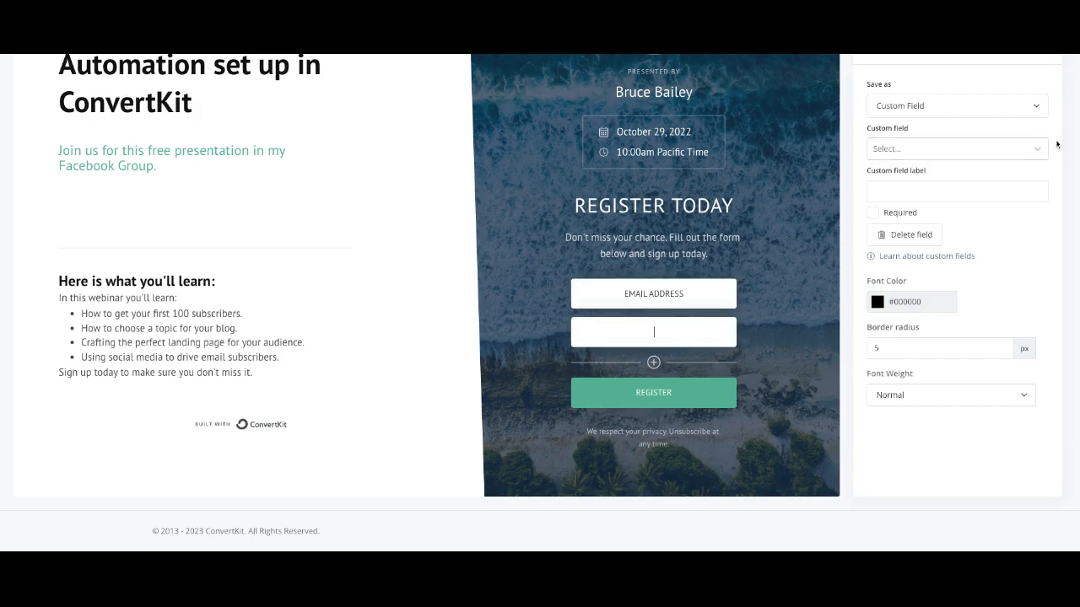
left_click(1039, 106)
left_click(995, 128)
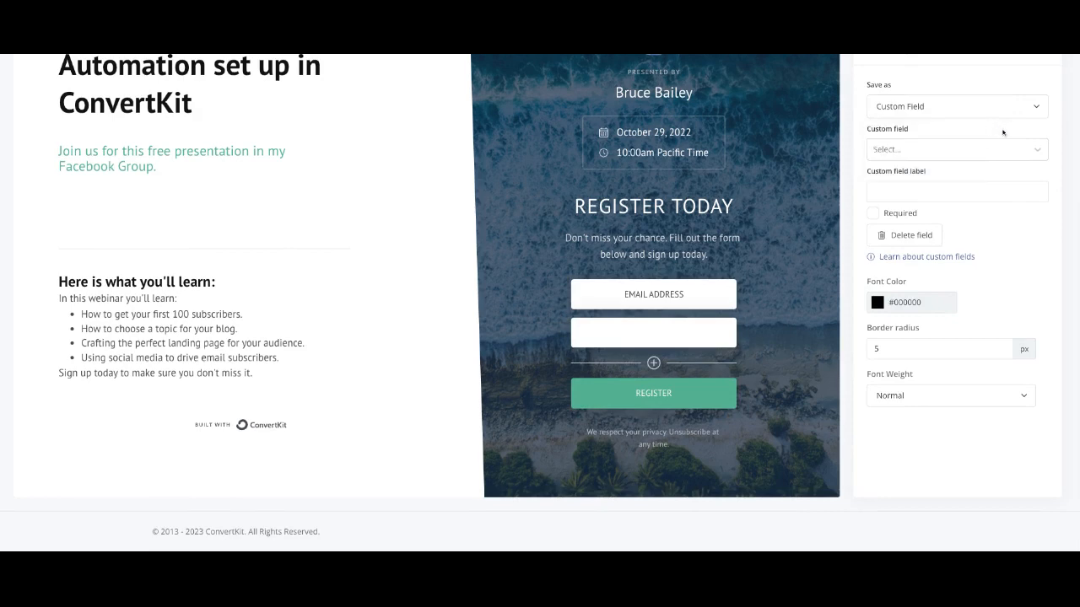
left_click(1037, 150)
left_click(993, 188)
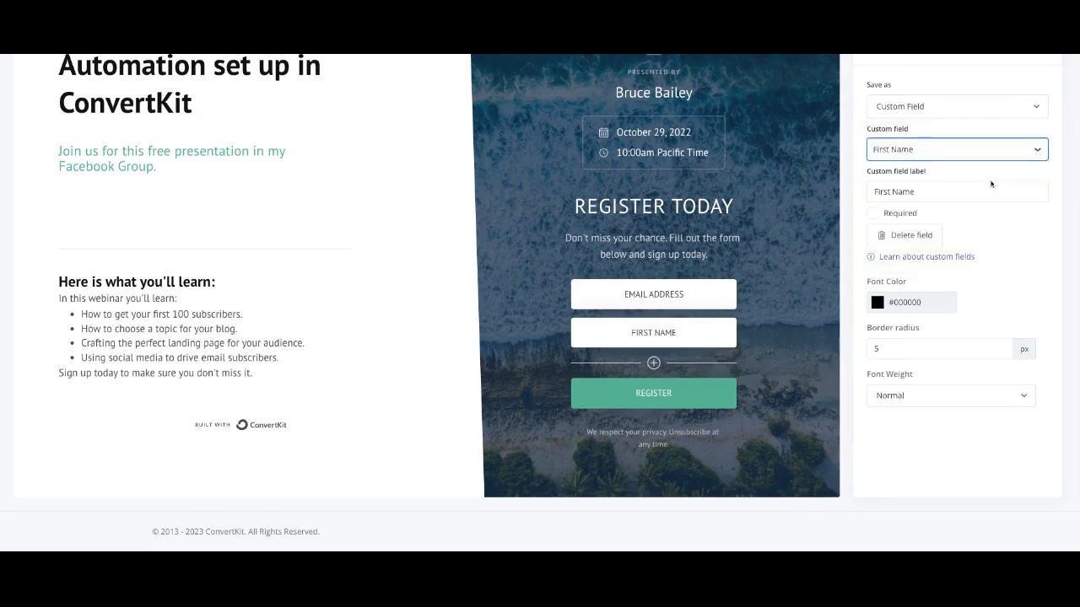
left_click_drag(566, 334, 574, 291)
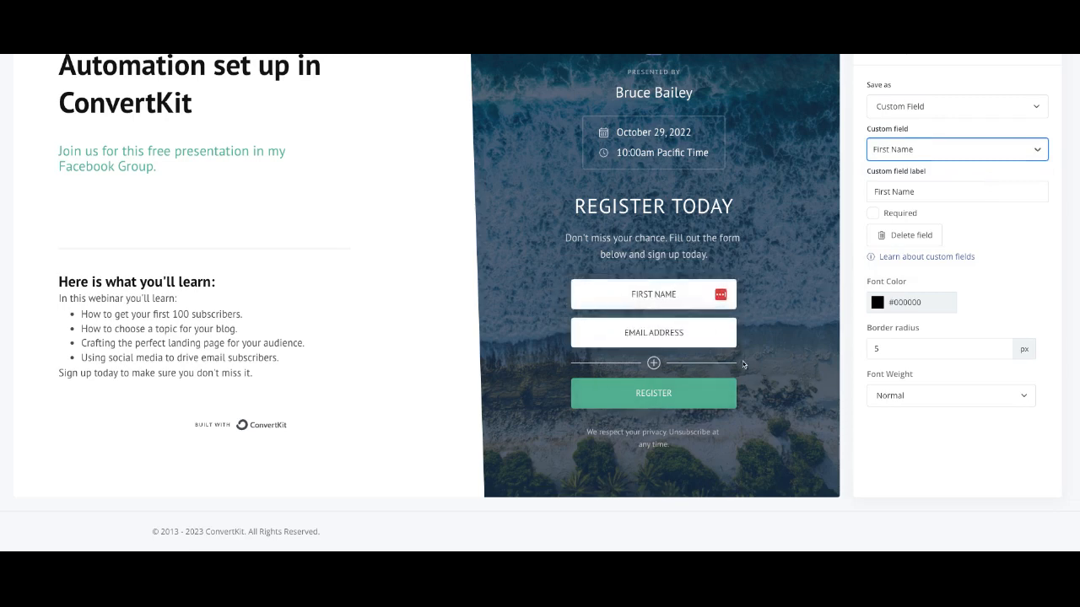
Step: Set the REGISTER button's background to the saved blue swatch #399FDE
left_click(658, 393)
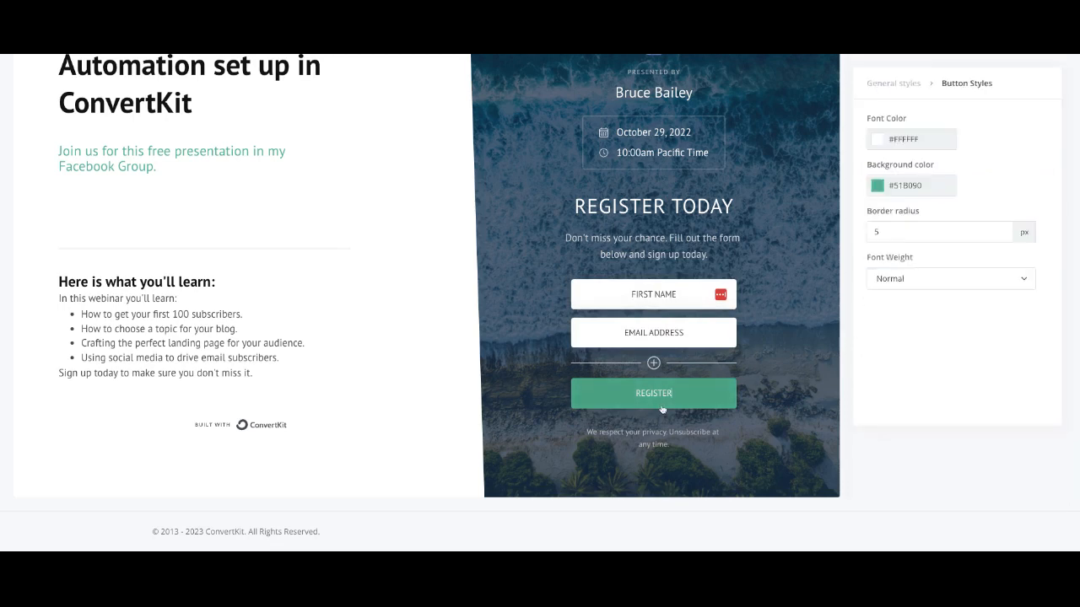
left_click(899, 192)
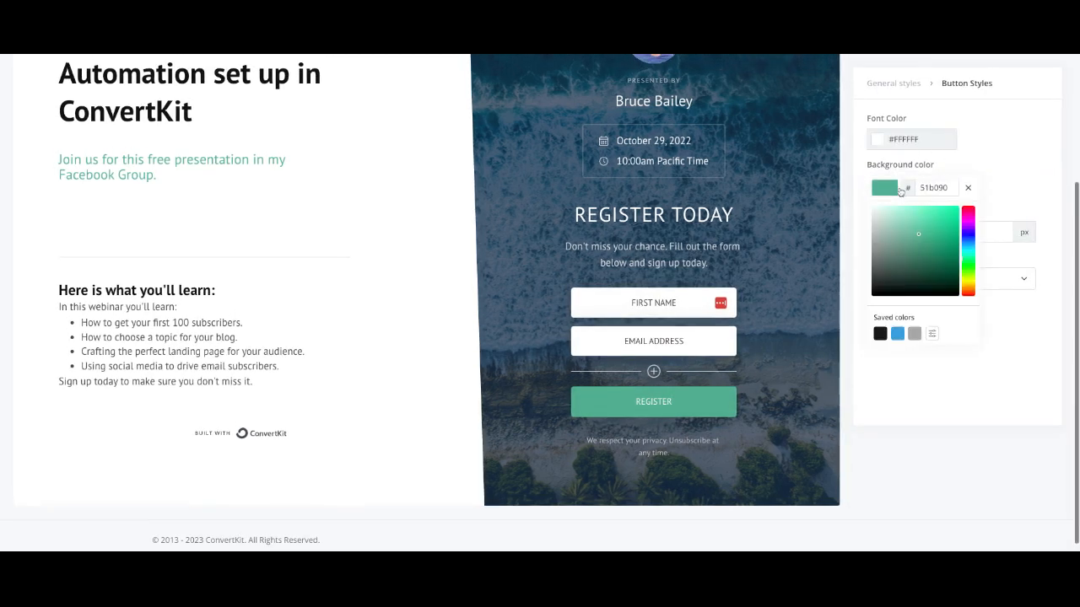
left_click(898, 334)
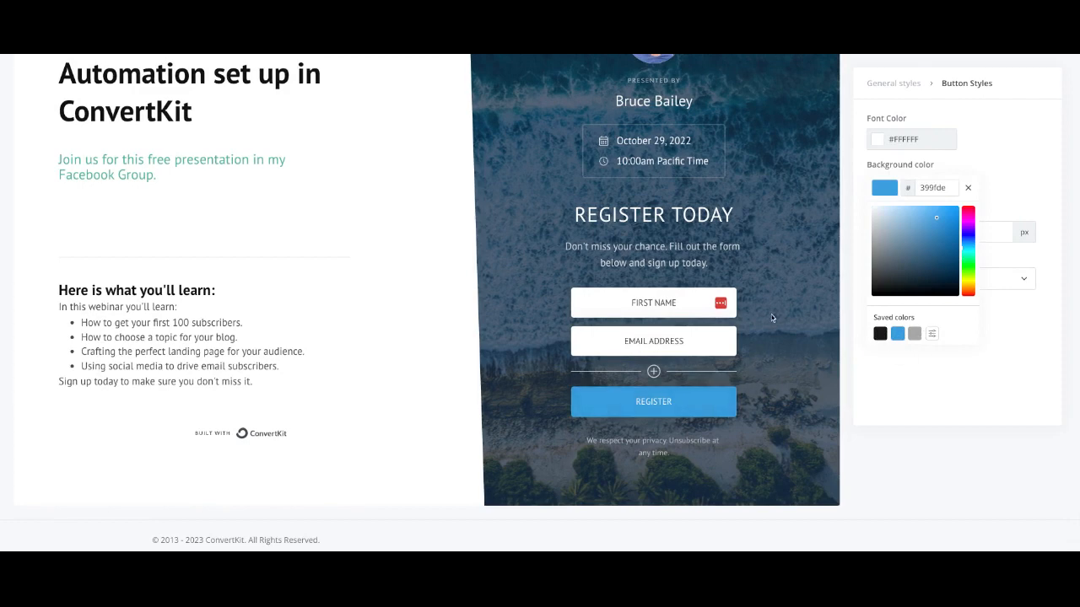
left_click(790, 302)
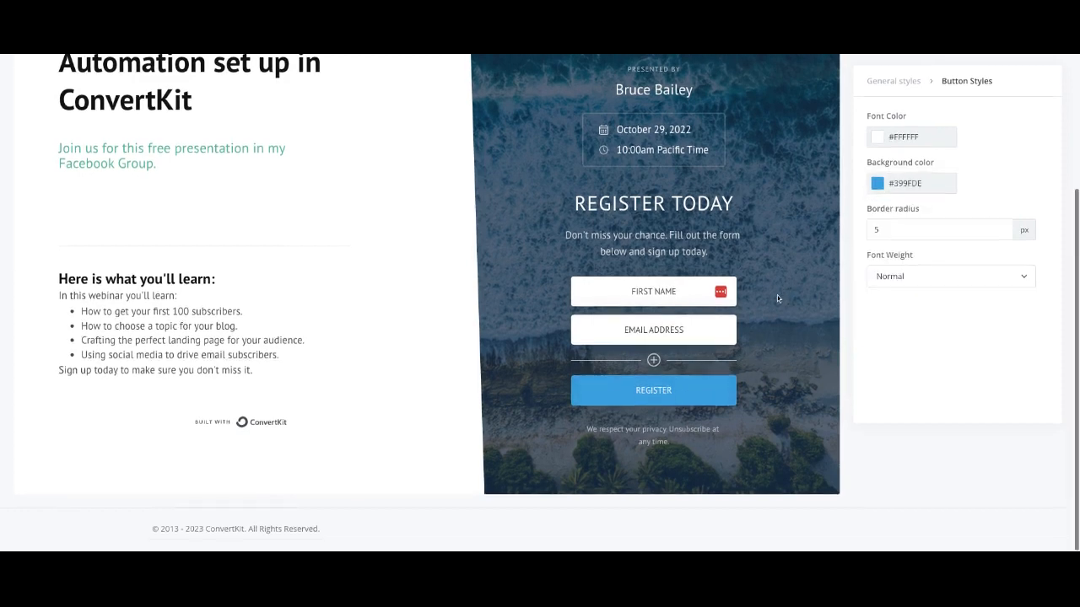
scroll(778, 295, "up", 2)
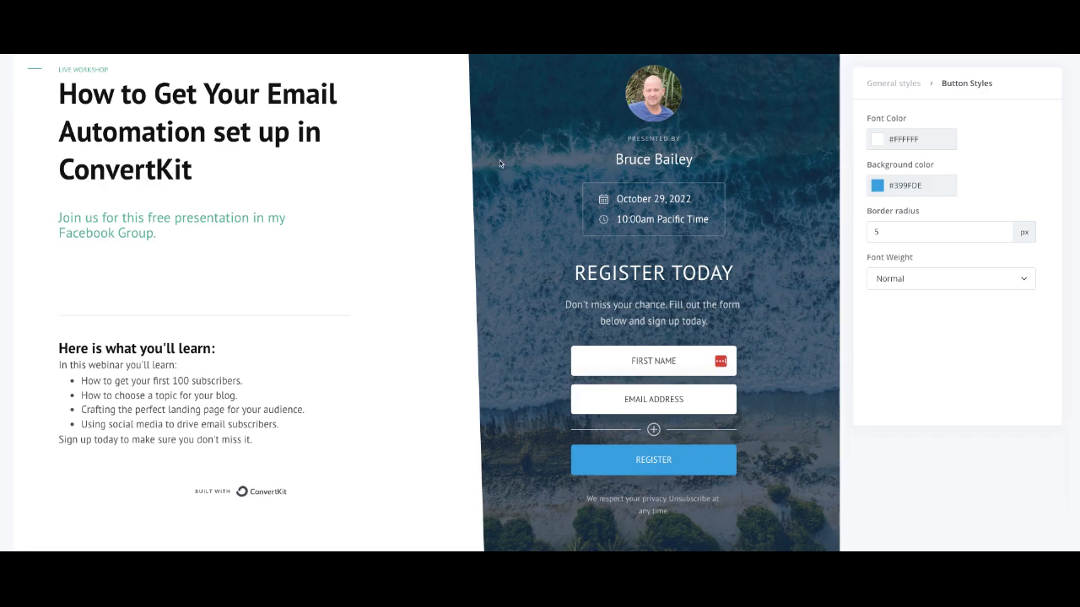
Step: Use the desk-and-laptop photo from Recent uploads as background, cropping away its left side
left_click(893, 83)
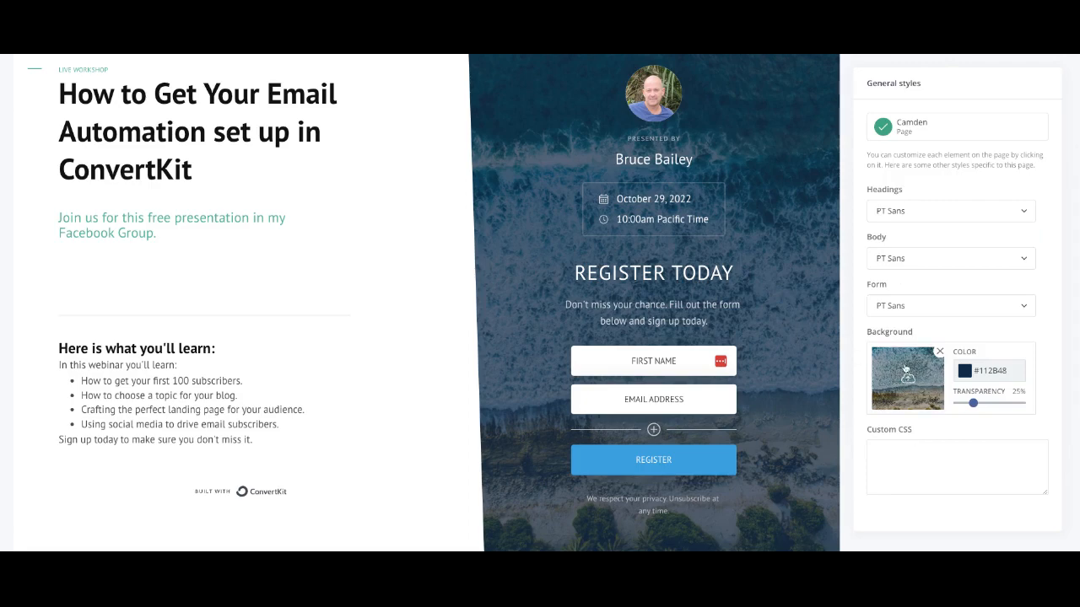
left_click(905, 369)
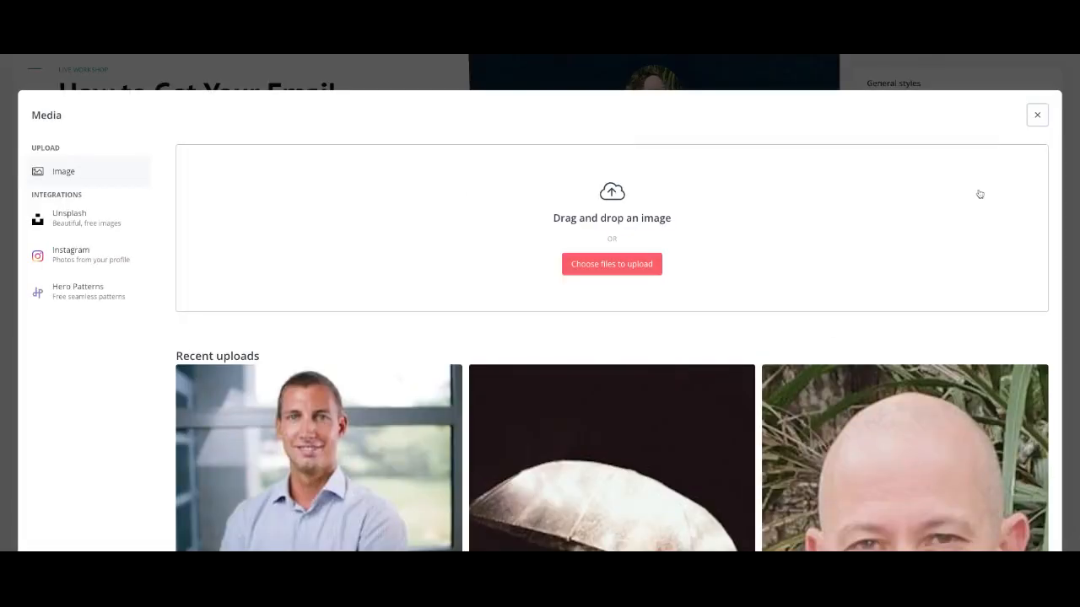
scroll(577, 299, "down", 10)
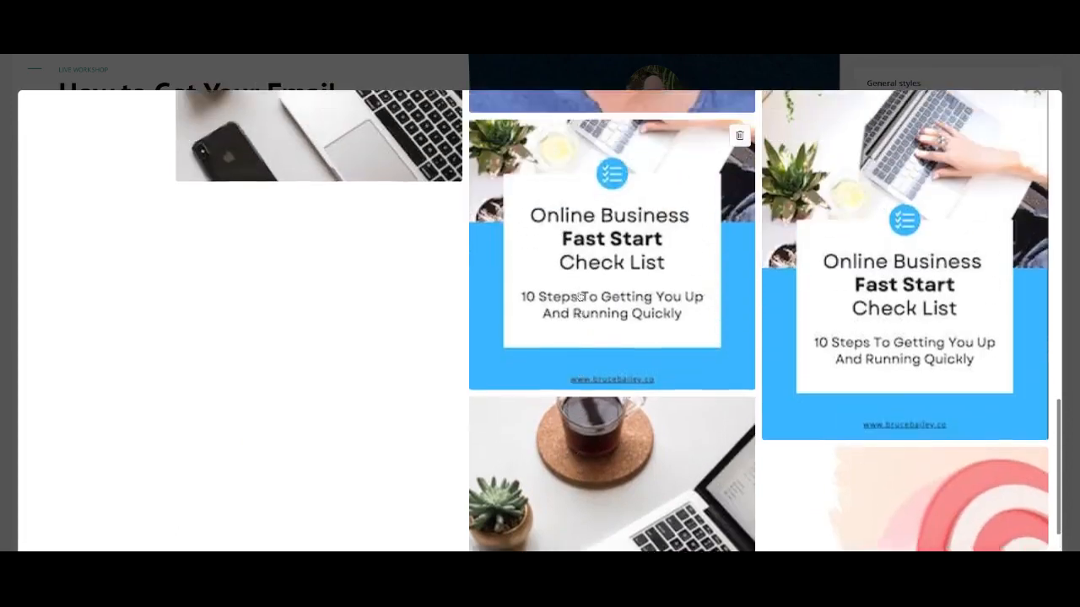
scroll(579, 296, "up", 5)
left_click(336, 323)
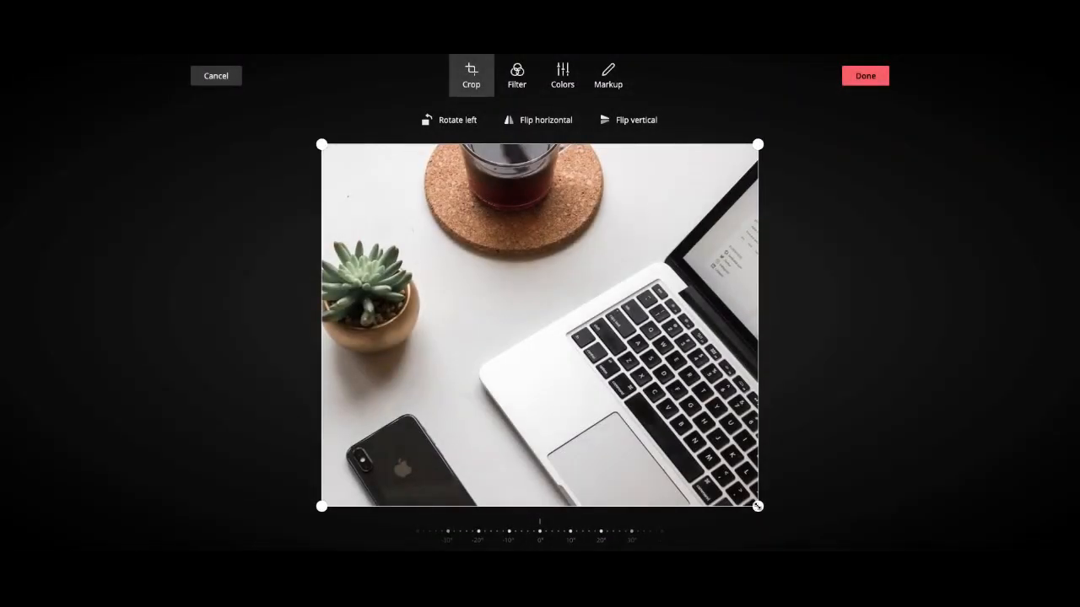
left_click_drag(322, 144, 409, 190)
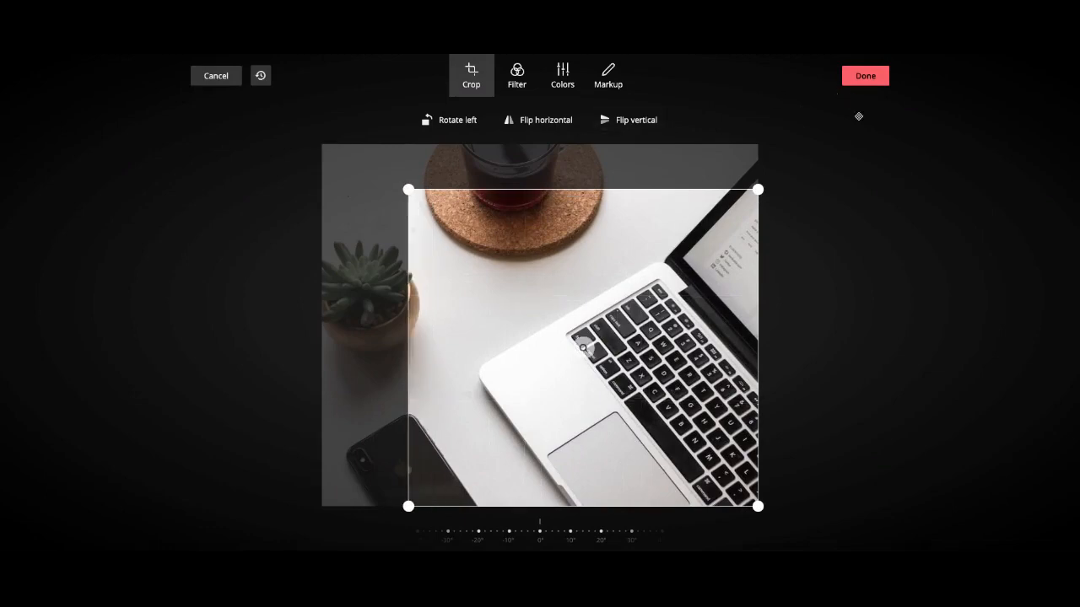
left_click(872, 77)
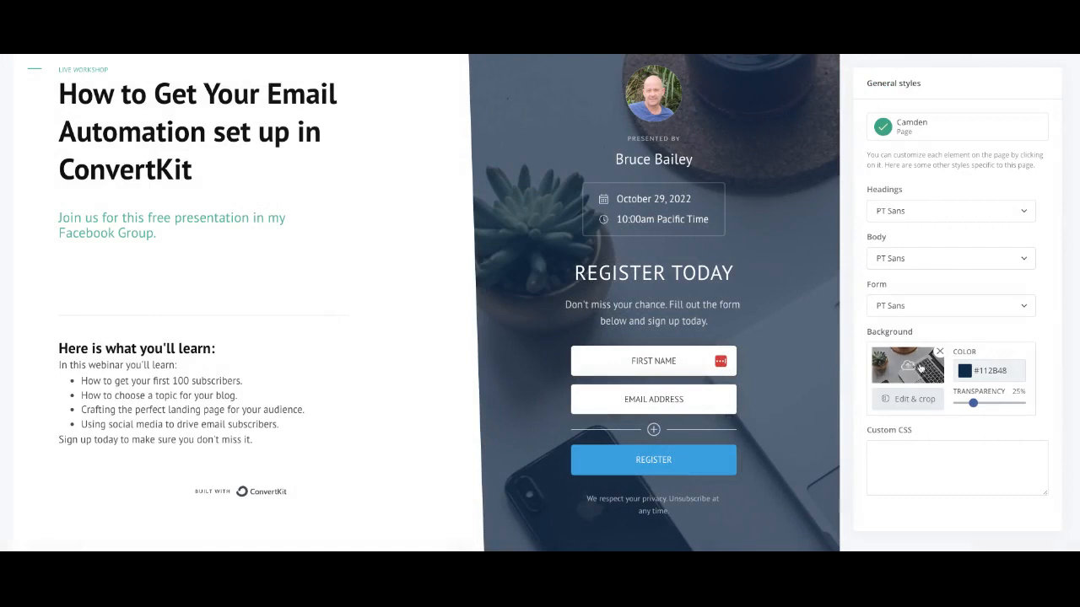
Step: Change the overlay to dark grey #343434 at about 21% transparency, after trying lighter greys
left_click(967, 373)
left_click(922, 388)
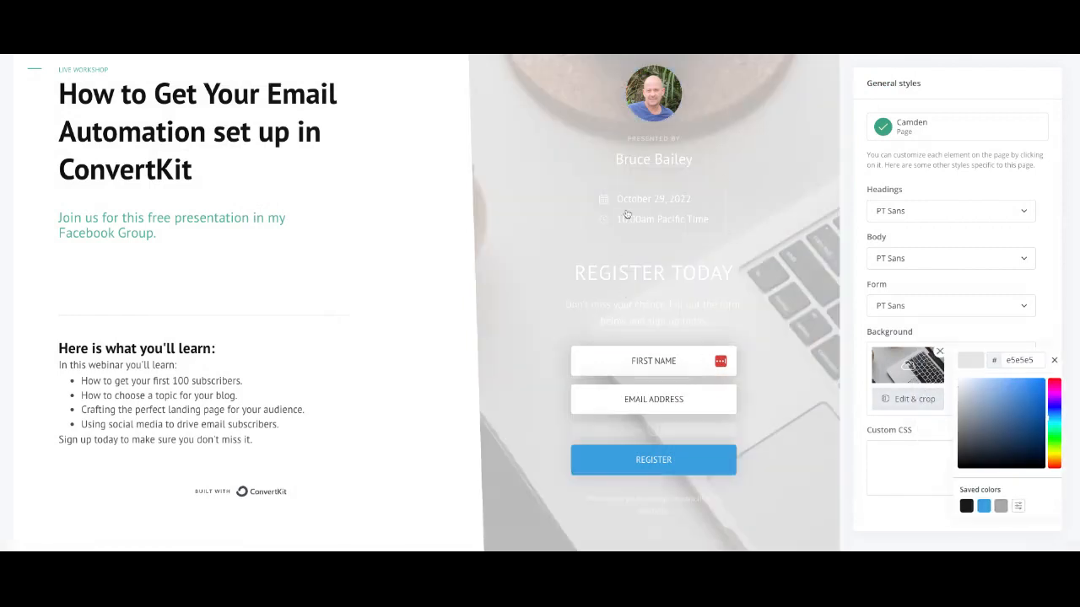
left_click(963, 395)
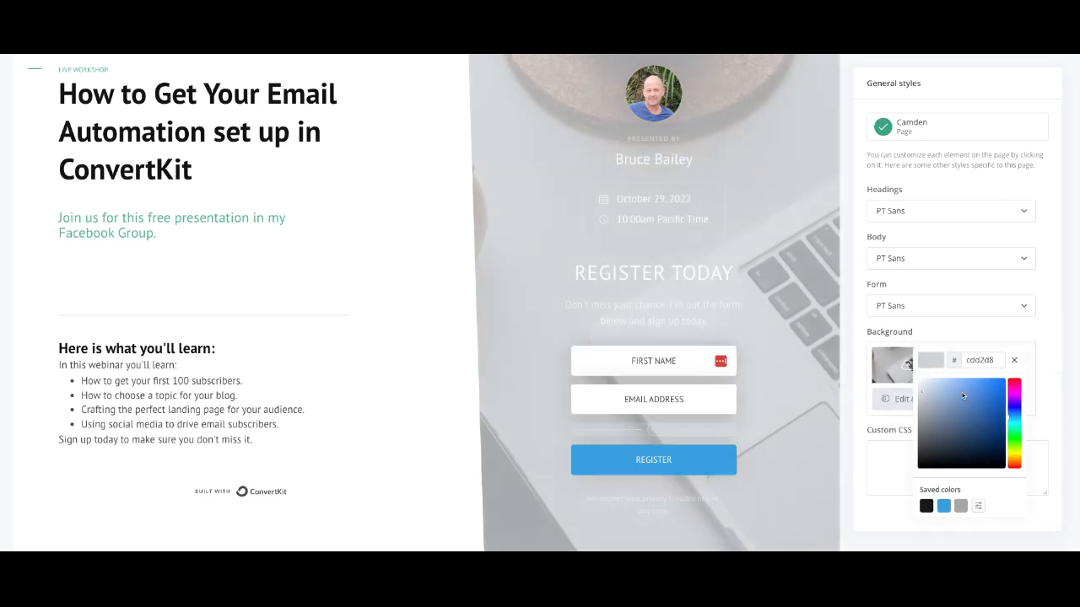
left_click(1044, 522)
mouse_move(975, 405)
left_mouse_down()
mouse_move(960, 404)
mouse_move(975, 403)
left_mouse_up()
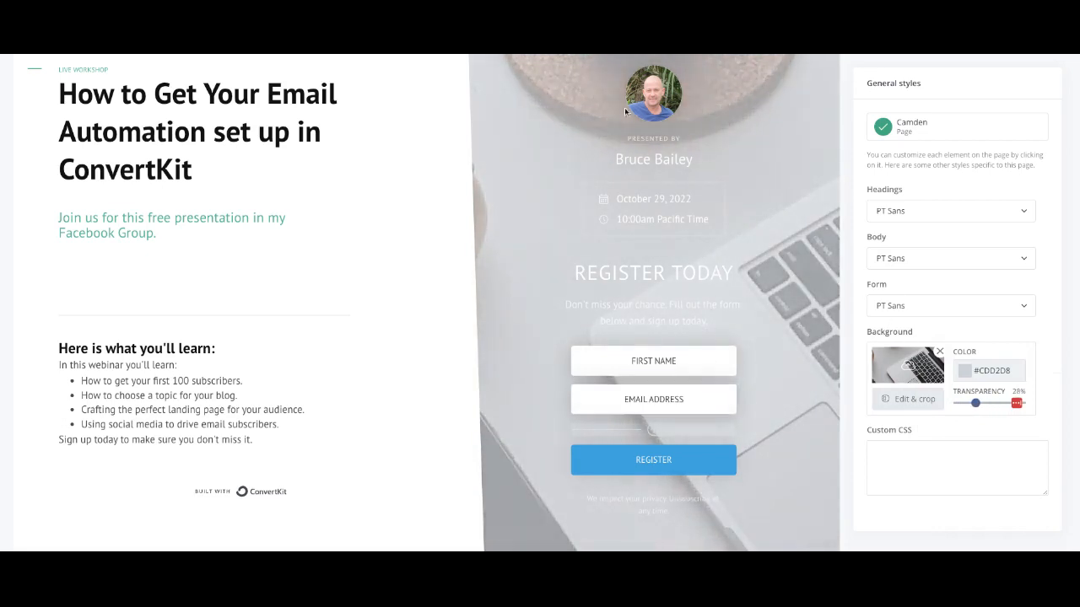
left_click(964, 377)
left_click(932, 454)
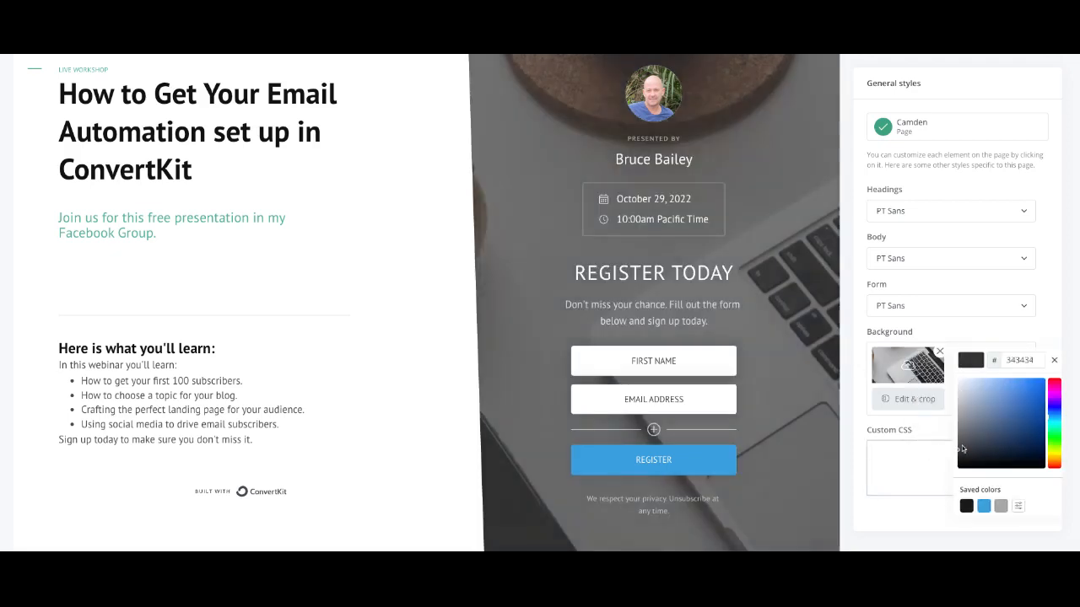
left_click(944, 338)
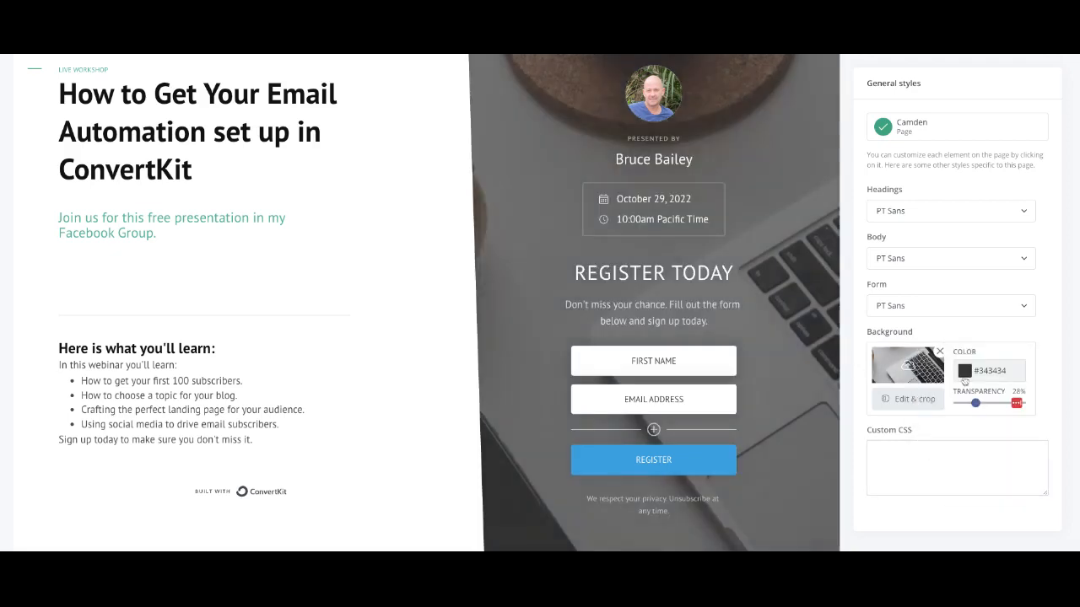
left_click_drag(976, 406, 971, 403)
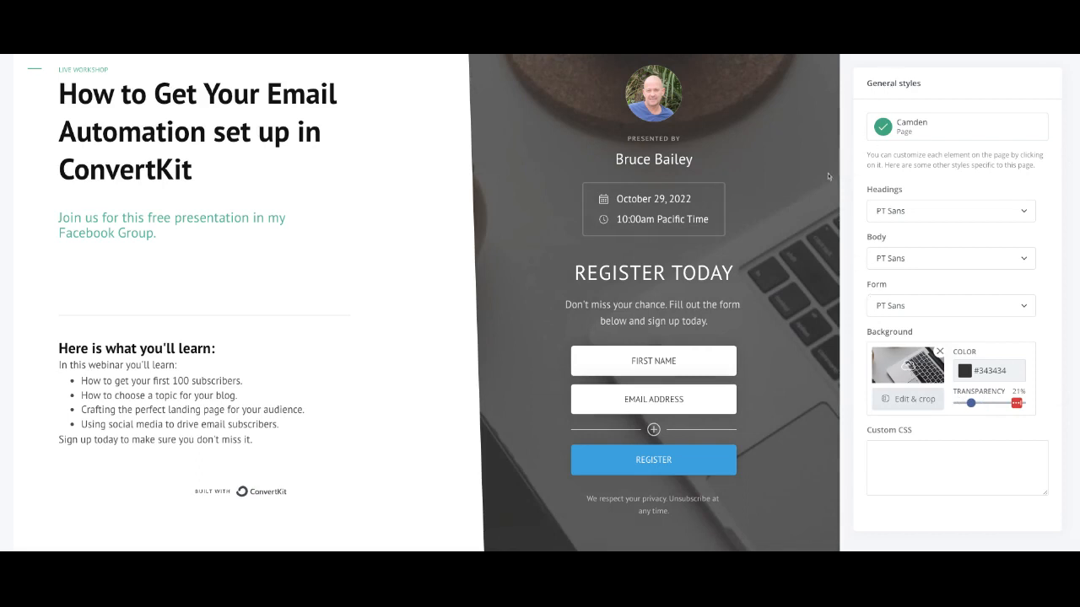
Step: Check the heading font list, keeping PT Sans, and look at the presenter name styles
left_click(1024, 213)
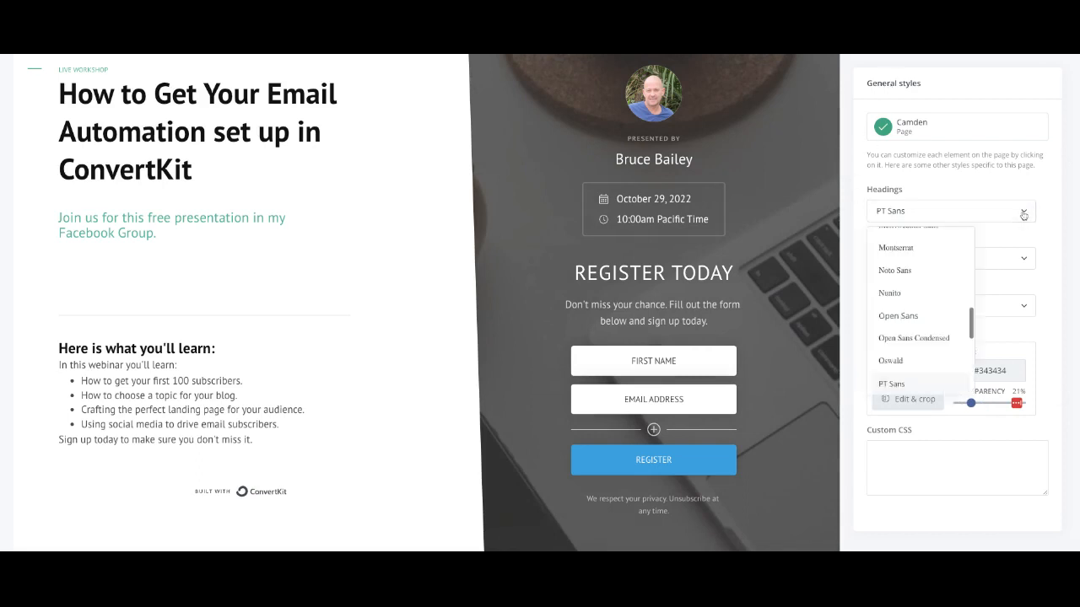
left_click(1023, 214)
left_click(1023, 214)
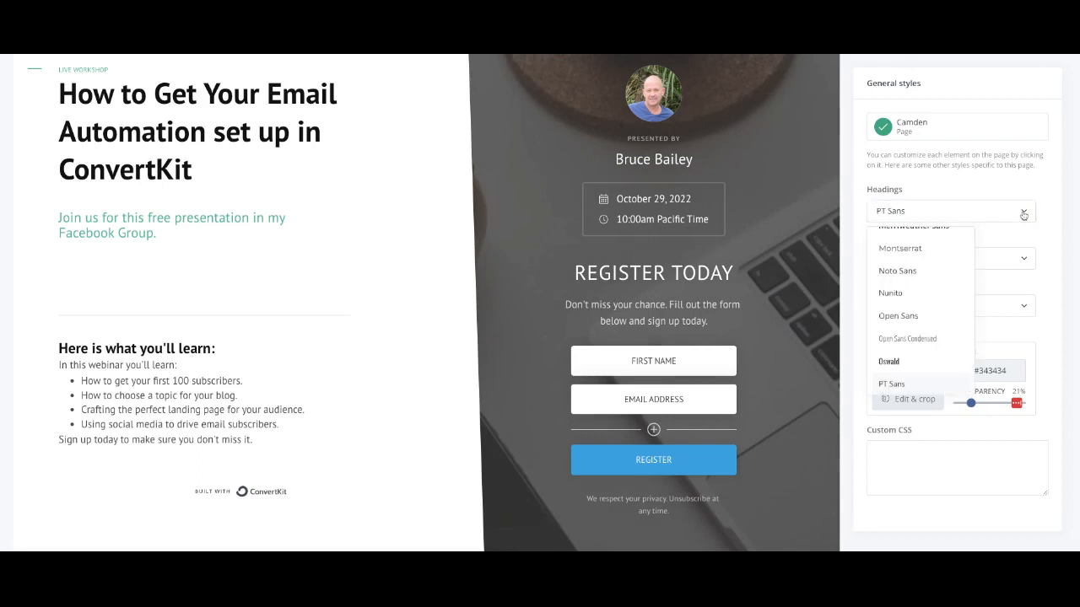
left_click(1040, 250)
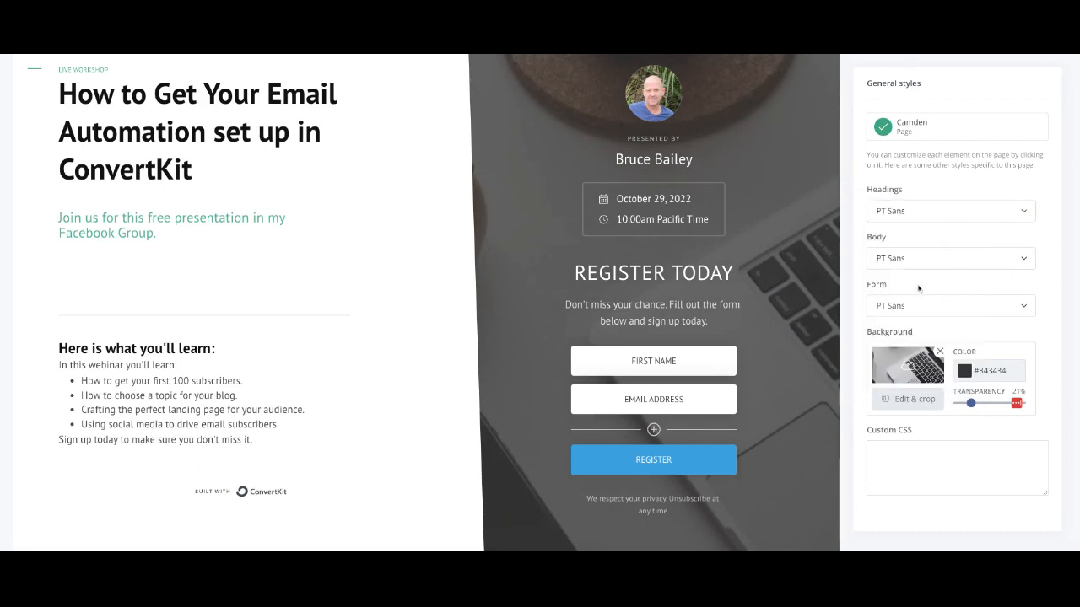
scroll(872, 357, "down", 2)
scroll(873, 357, "up", 2)
left_click(672, 162)
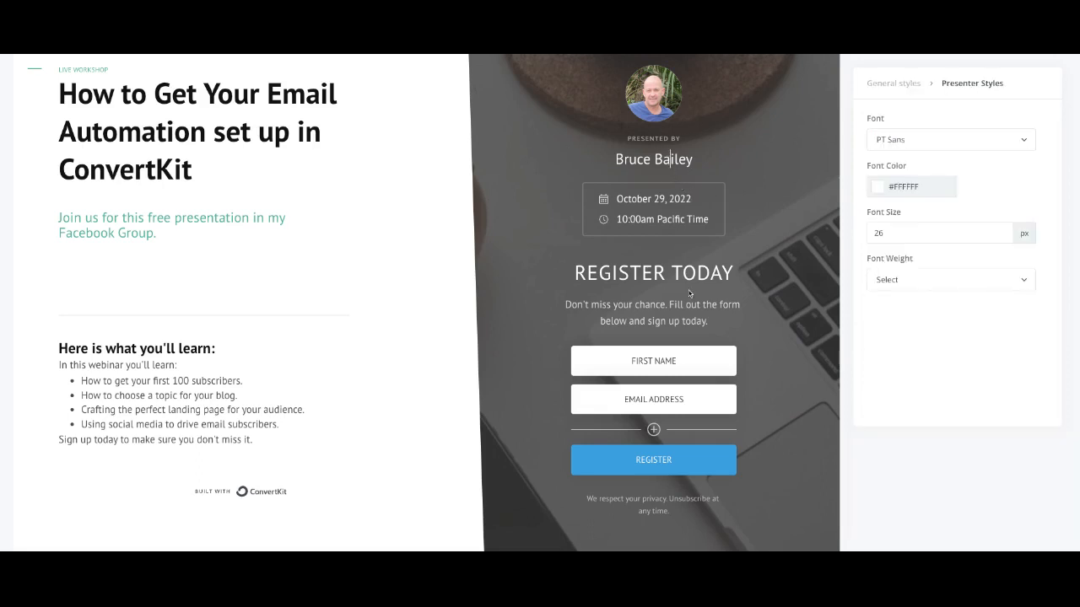
Step: Colour the REGISTER TODAY heading black, then change it to near-white #FAF5F5
left_click_drag(577, 272, 732, 273)
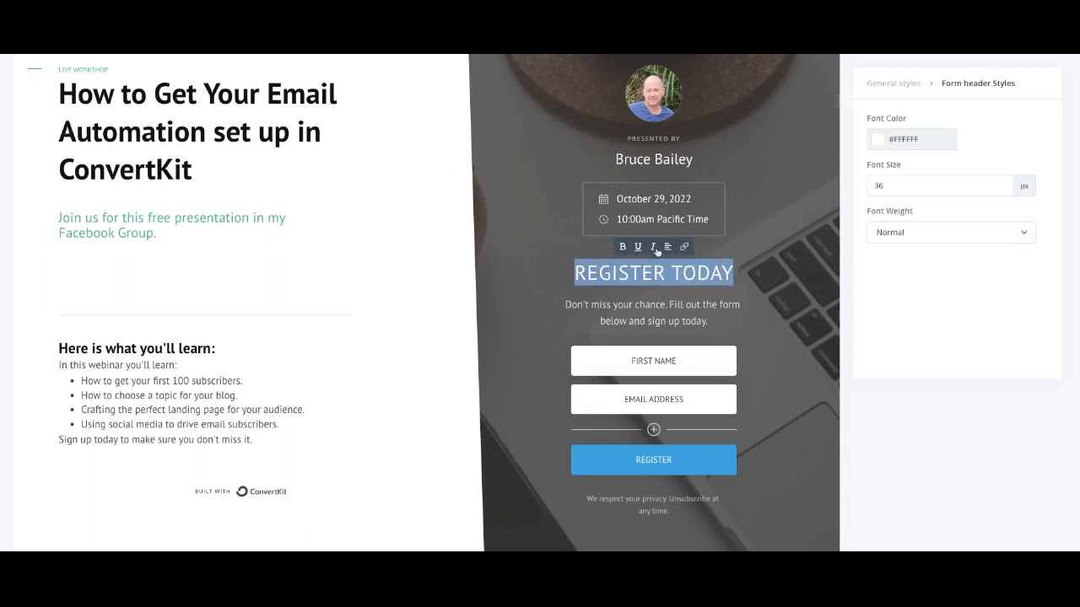
left_click(883, 140)
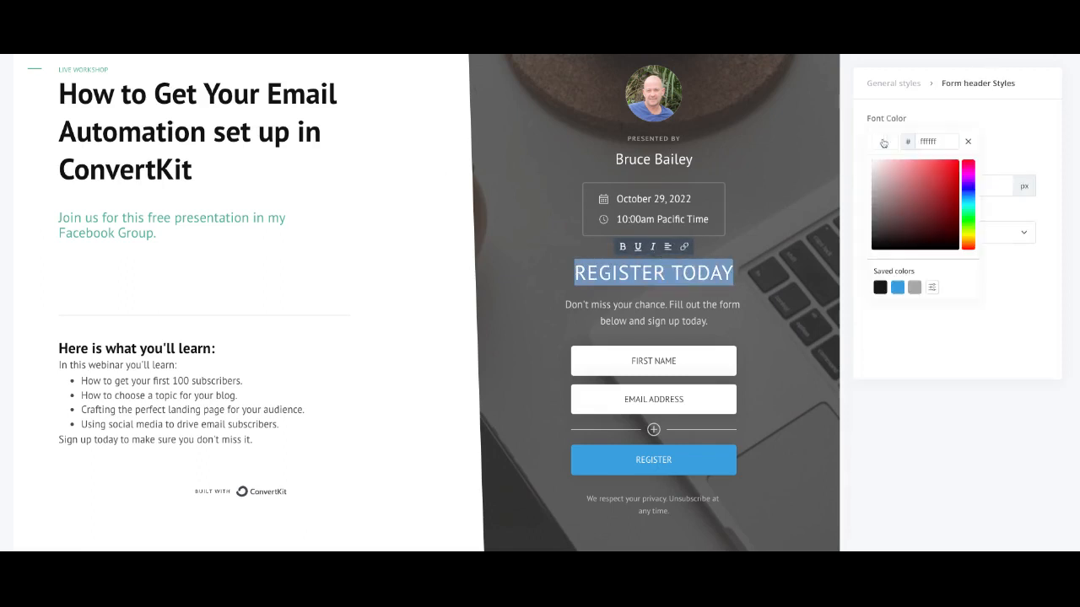
left_click(880, 288)
left_click(806, 290)
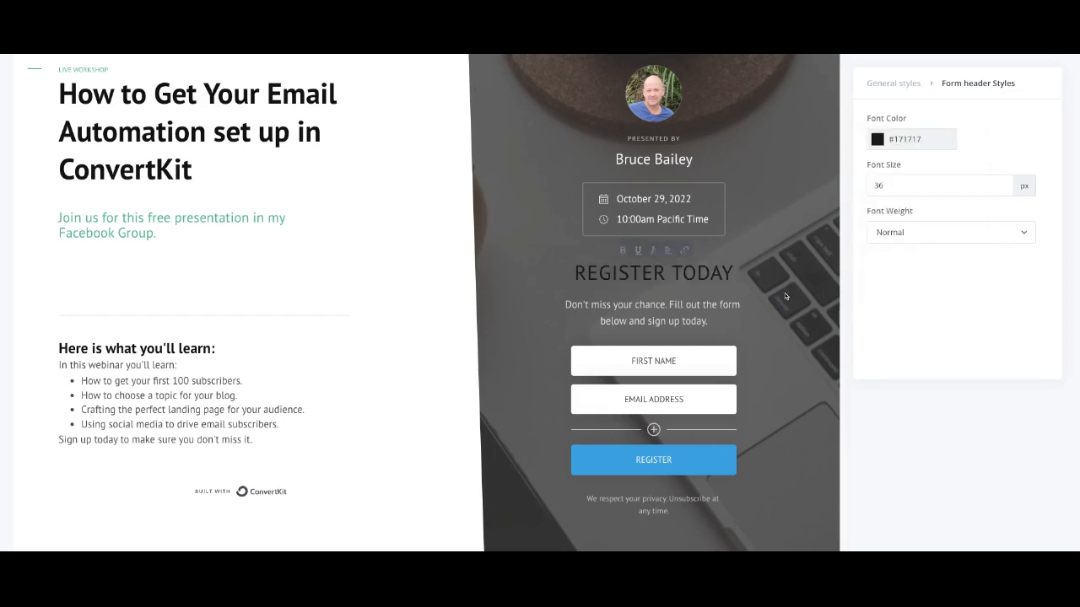
left_click(878, 142)
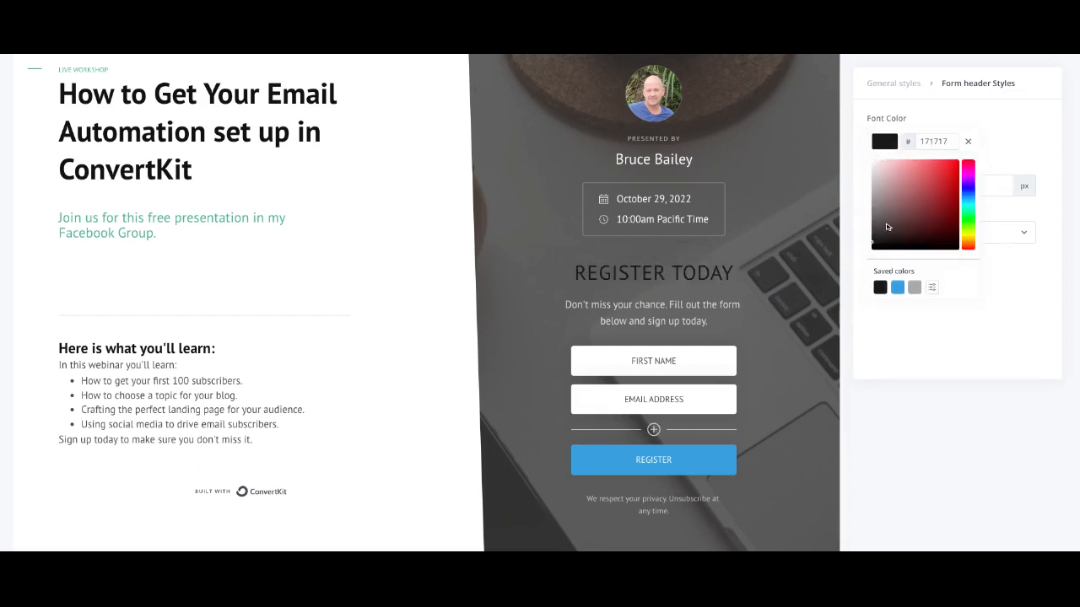
left_click(873, 166)
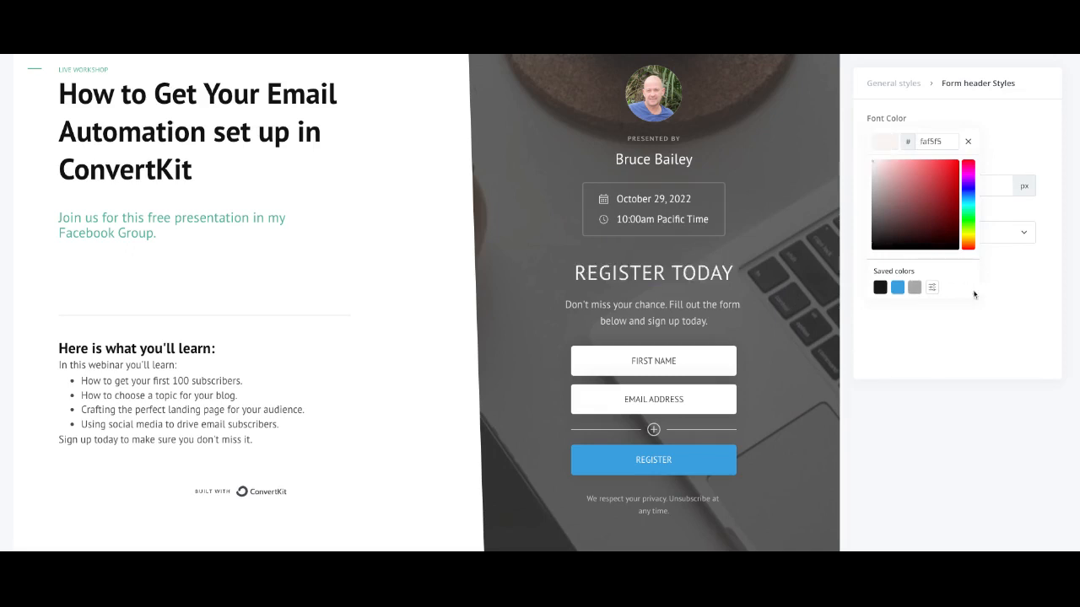
left_click(999, 297)
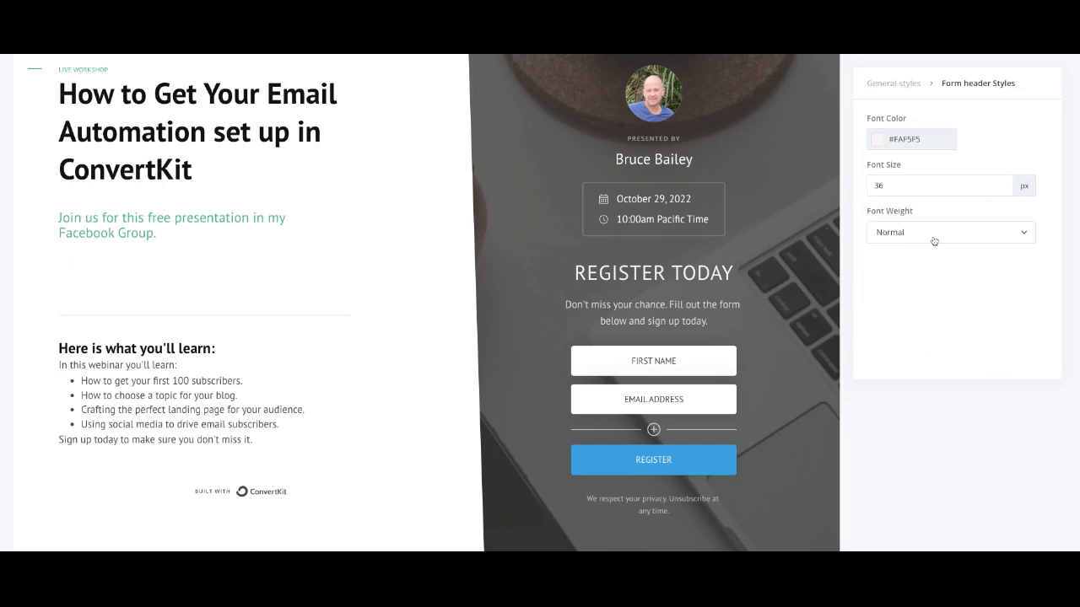
scroll(810, 260, "down", 1)
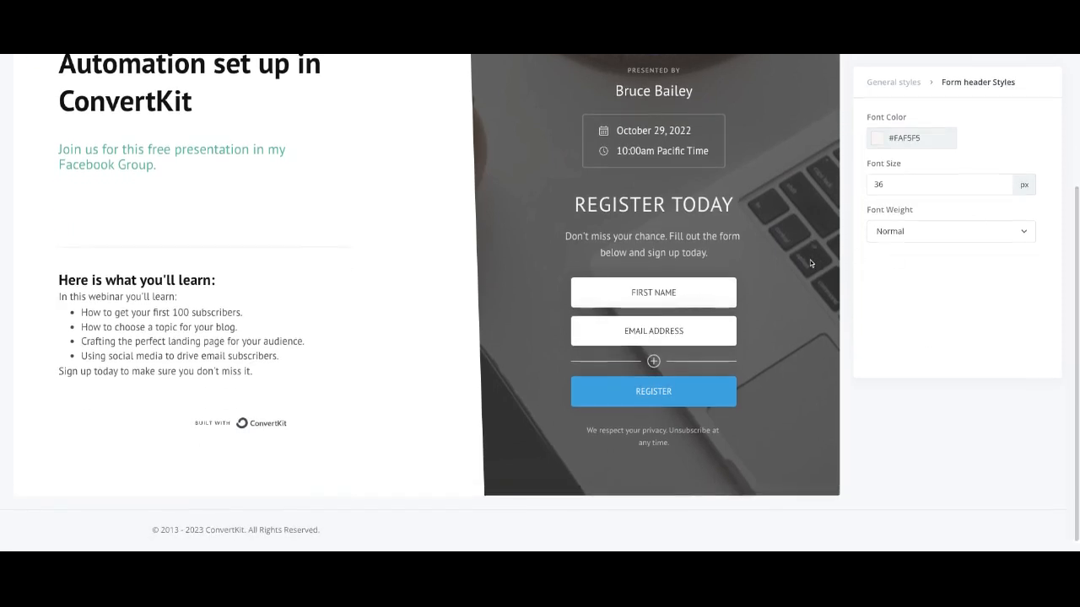
scroll(810, 260, "up", 1)
scroll(810, 260, "down", 1)
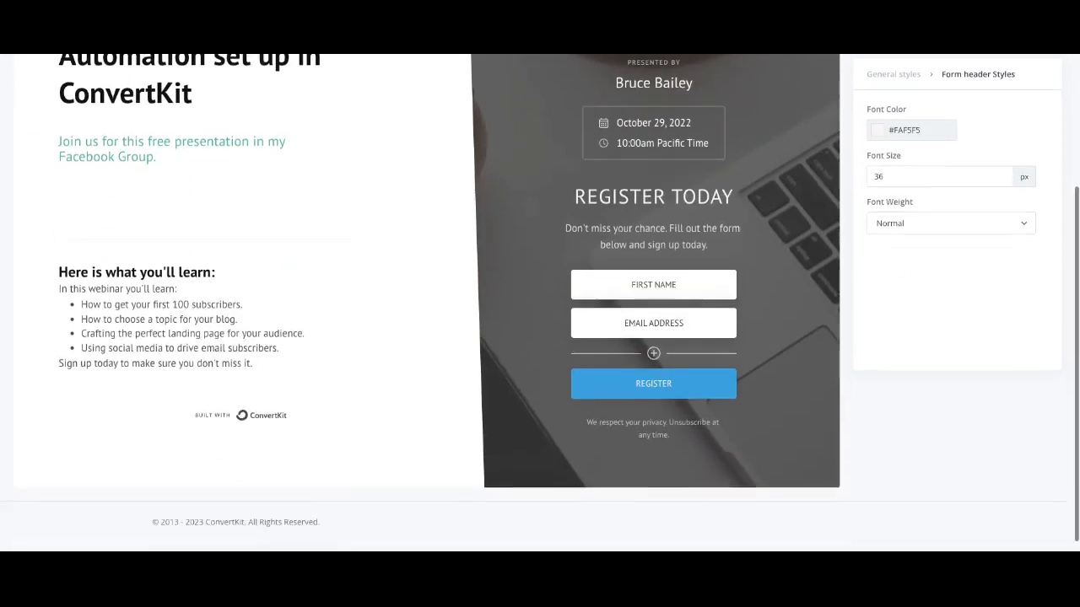
scroll(550, 294, "up", 1)
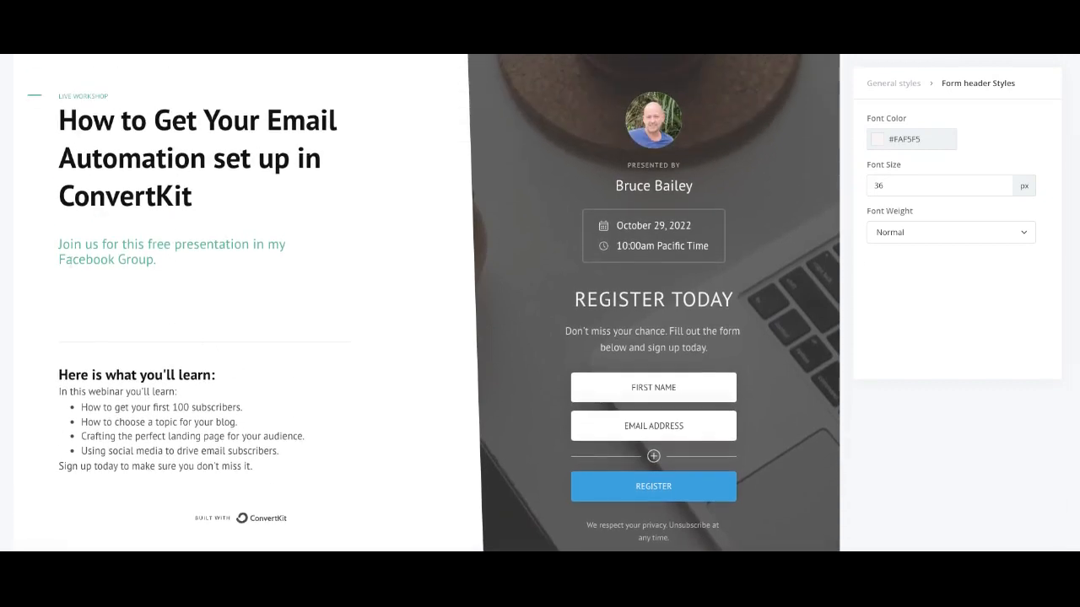
Step: Change the signup button label from REGISTER to 'GRAB FREE GUIDE!'
left_click(72, 297)
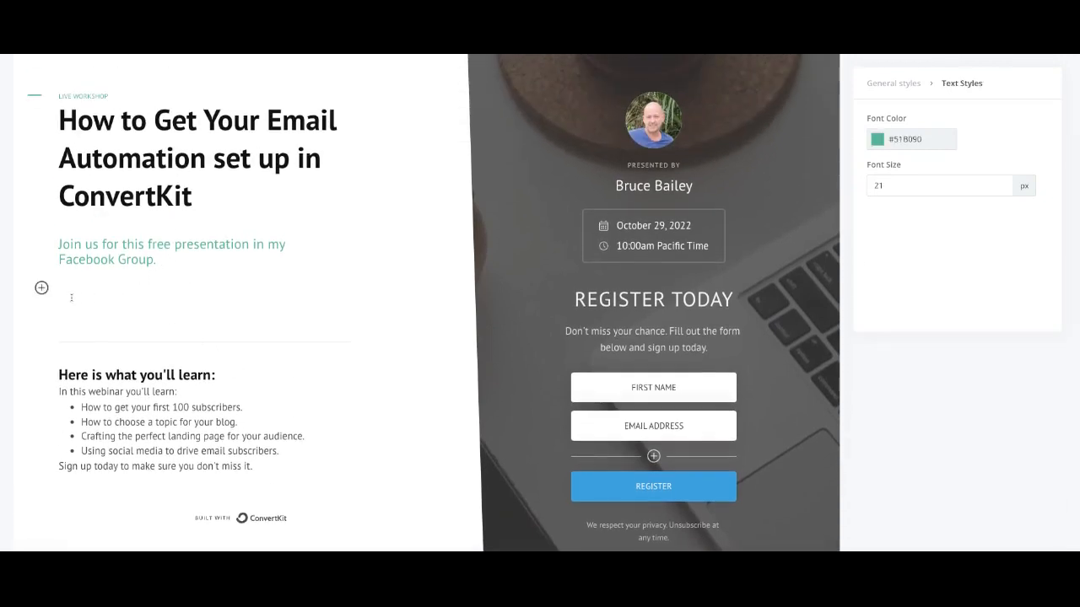
left_click(658, 495)
left_click_drag(672, 490, 637, 489)
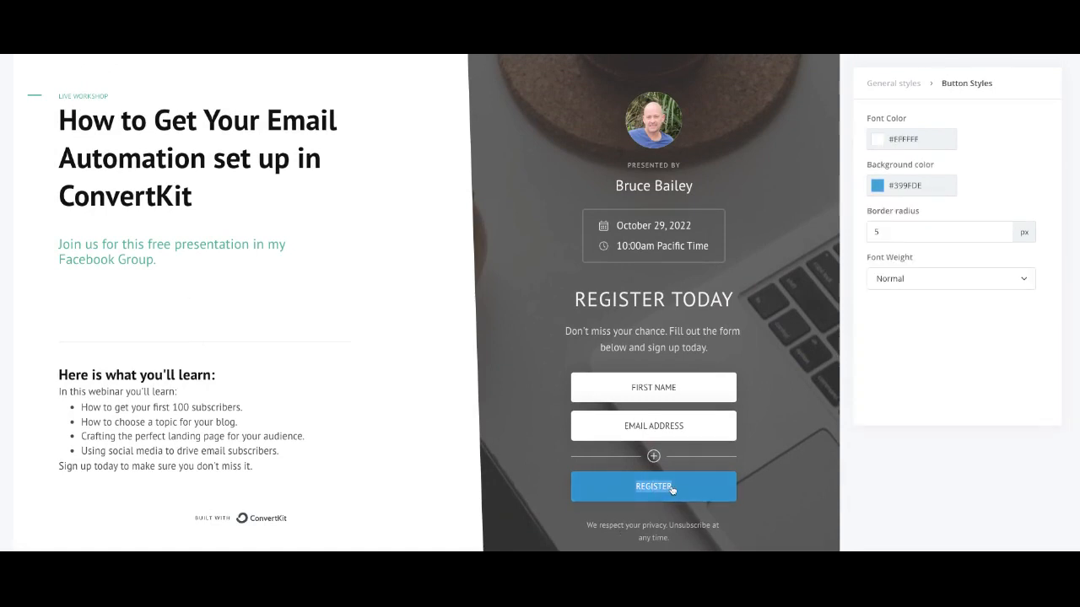
type("GRAB FREE GUIDE!")
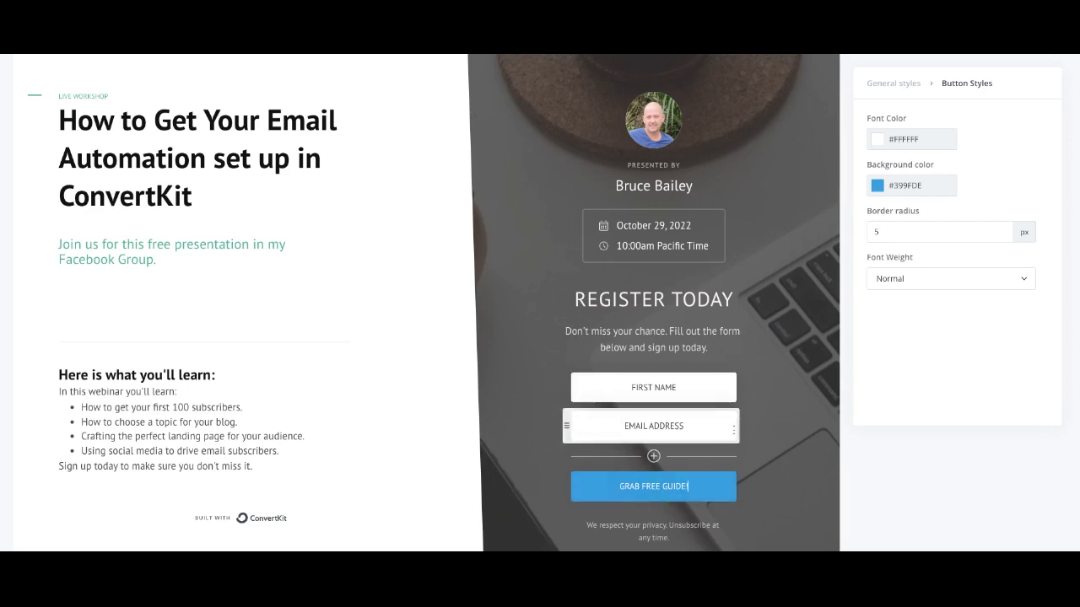
scroll(777, 343, "up", 1)
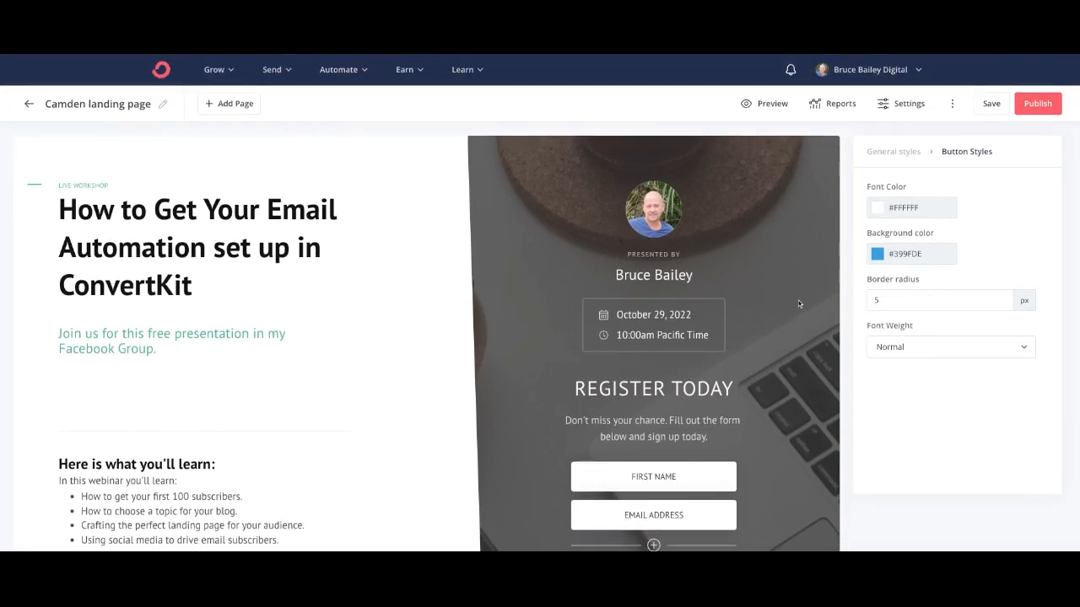
Step: Add a Thank You page with the default 'Thanks for registering' layout
scroll(798, 300, "down", 2)
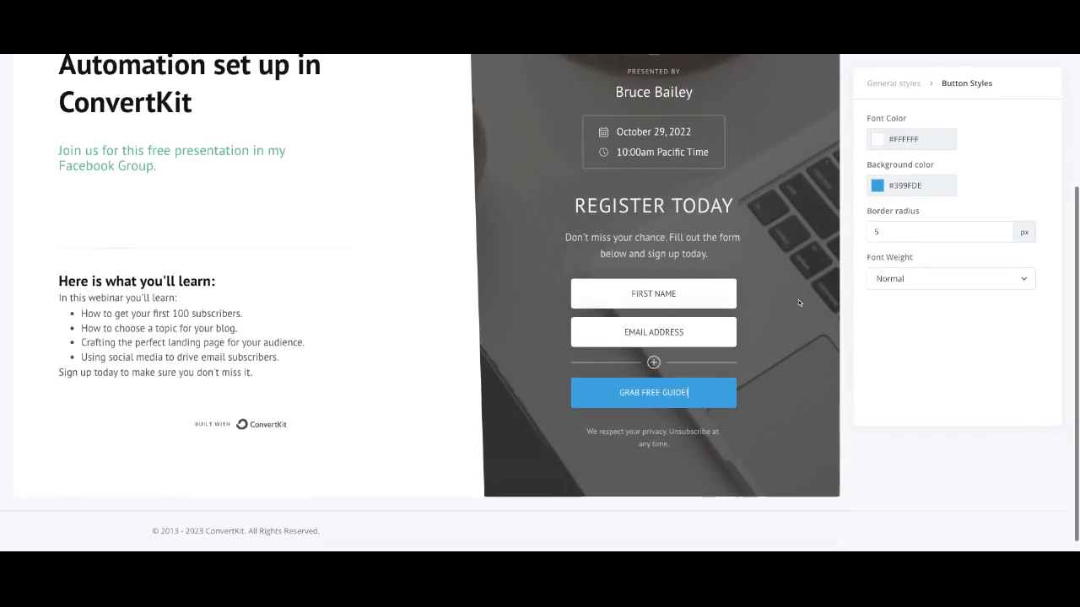
scroll(462, 219, "up", 2)
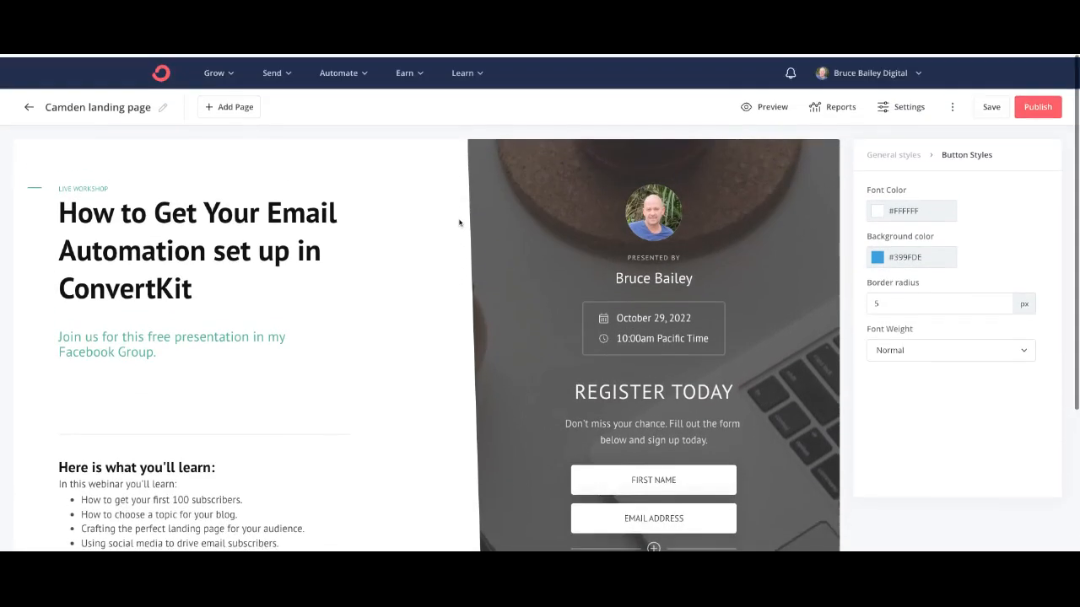
left_click(222, 104)
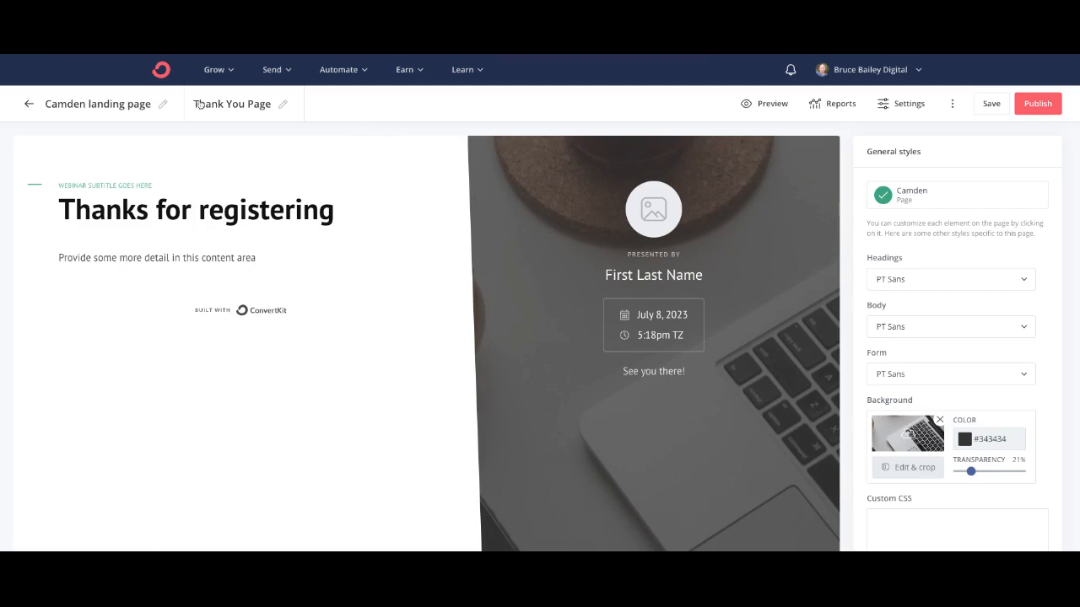
Step: Rename the Camden landing page to 'Email Automation'
left_click(142, 106)
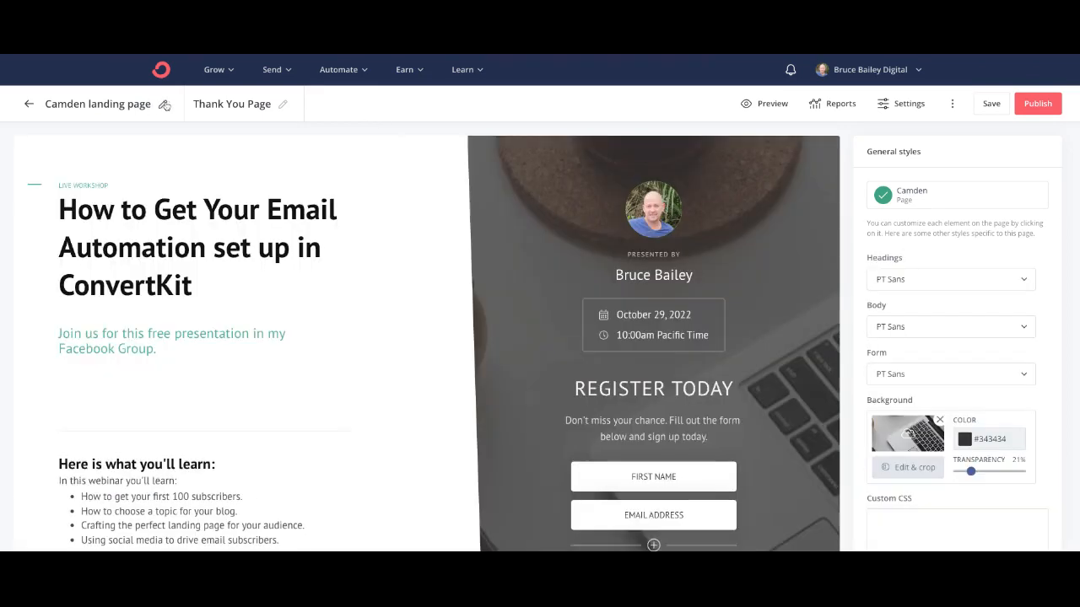
left_click_drag(143, 103, 40, 104)
type("Email")
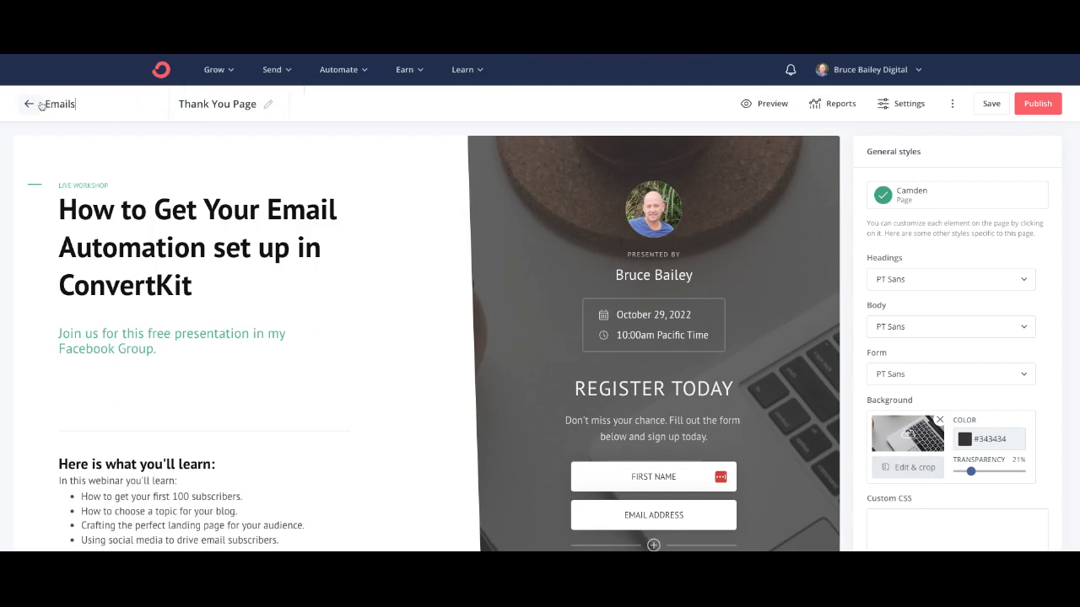
type(" Automations")
key("BackSpace")
Step: Publish the Email Automation page and preview it as visitors will see it
left_click(1032, 104)
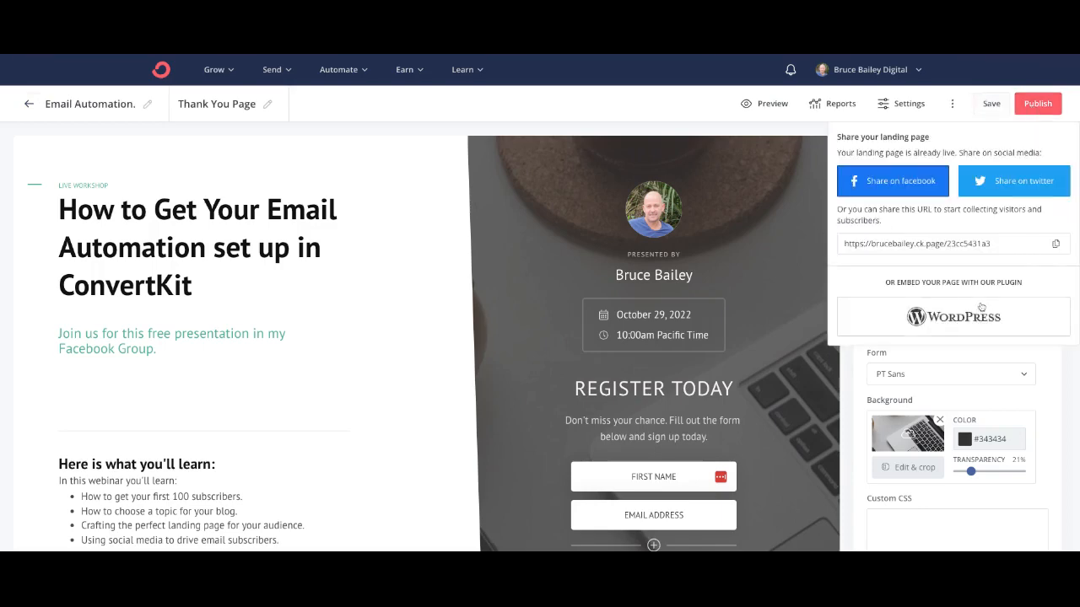
scroll(978, 289, "down", 1)
scroll(923, 266, "up", 1)
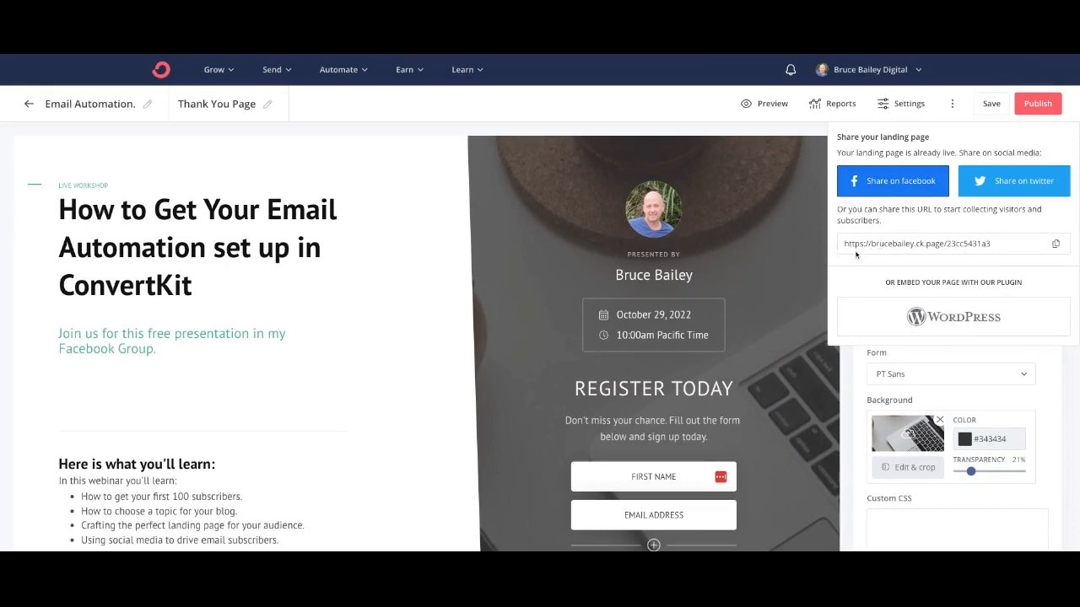
left_click(995, 106)
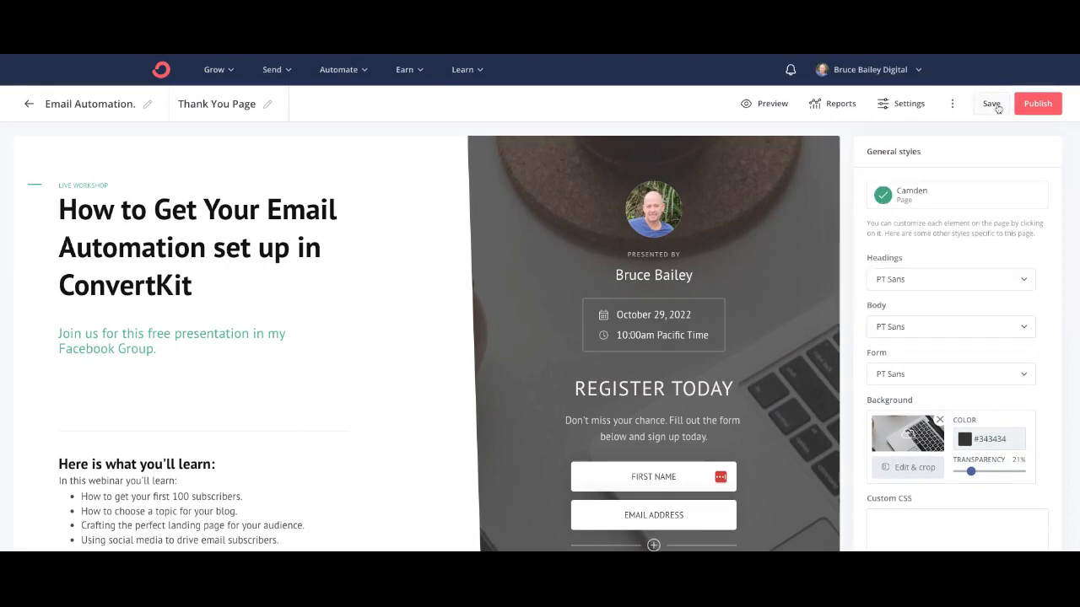
left_click(771, 103)
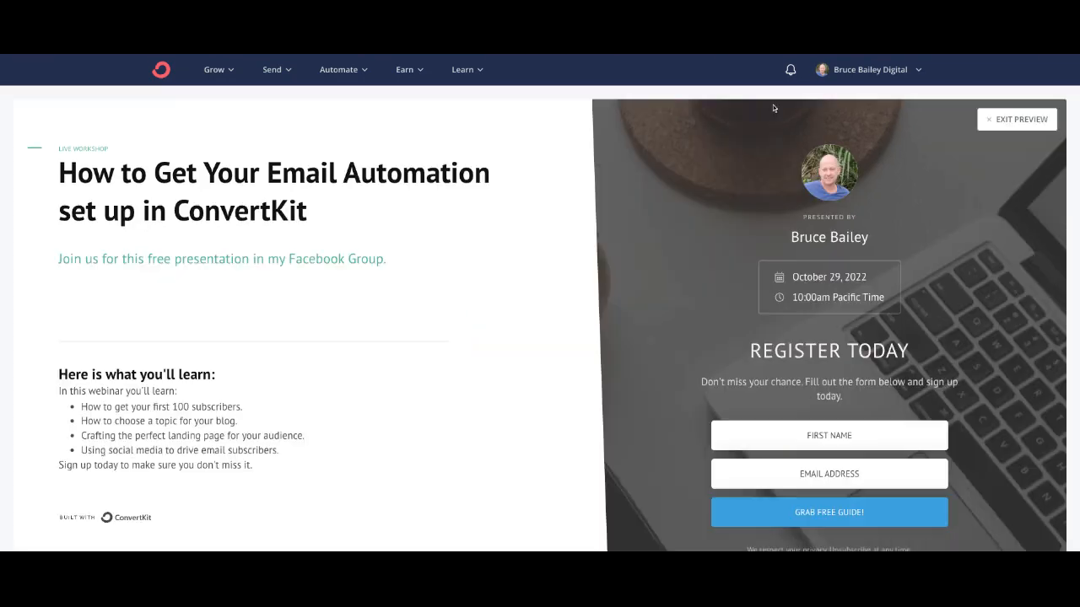
scroll(366, 278, "down", 2)
scroll(365, 274, "up", 2)
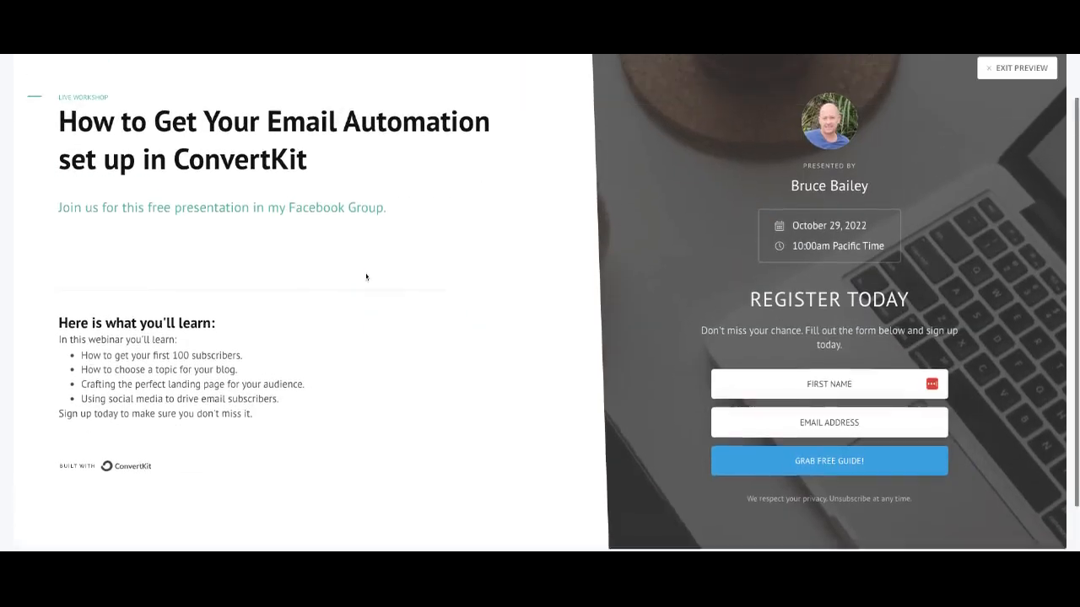
scroll(465, 275, "down", 3)
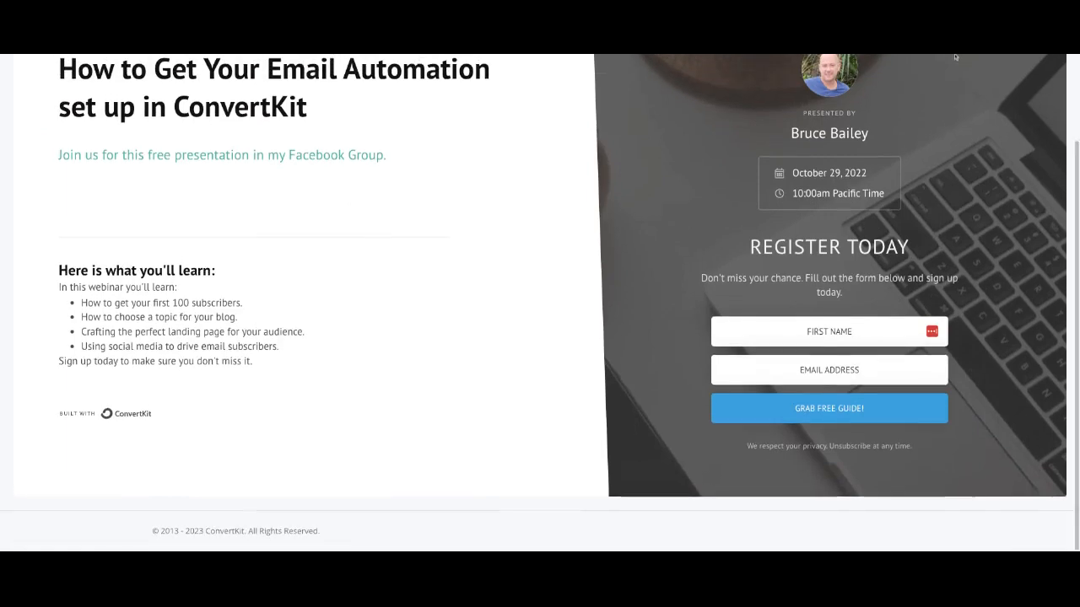
scroll(994, 125, "up", 3)
left_click(1023, 119)
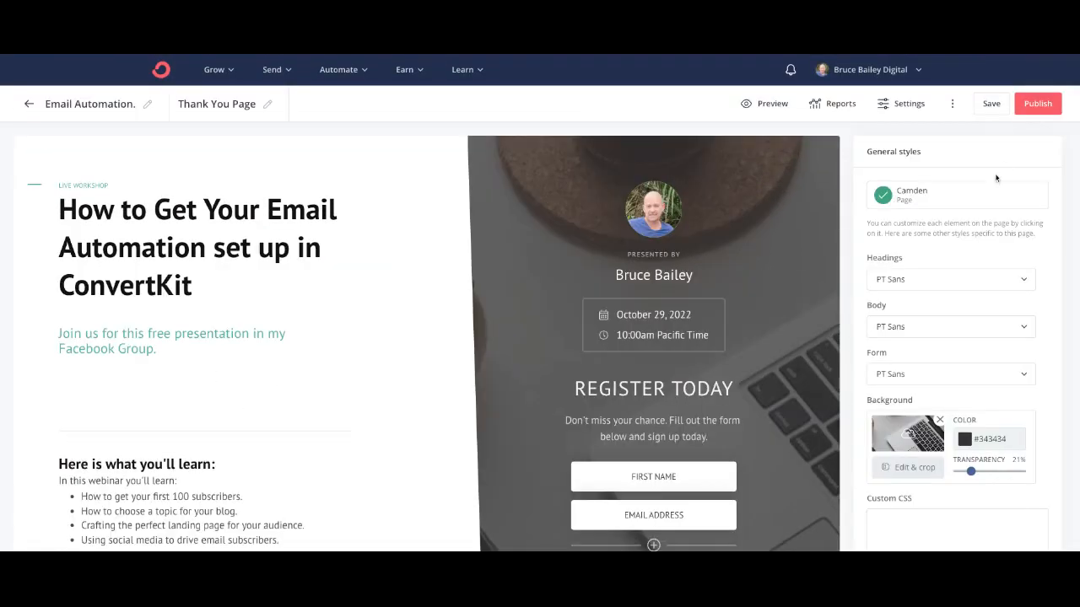
Step: Copy the page's public URL from the sharing options and return to the editor
left_click(1034, 104)
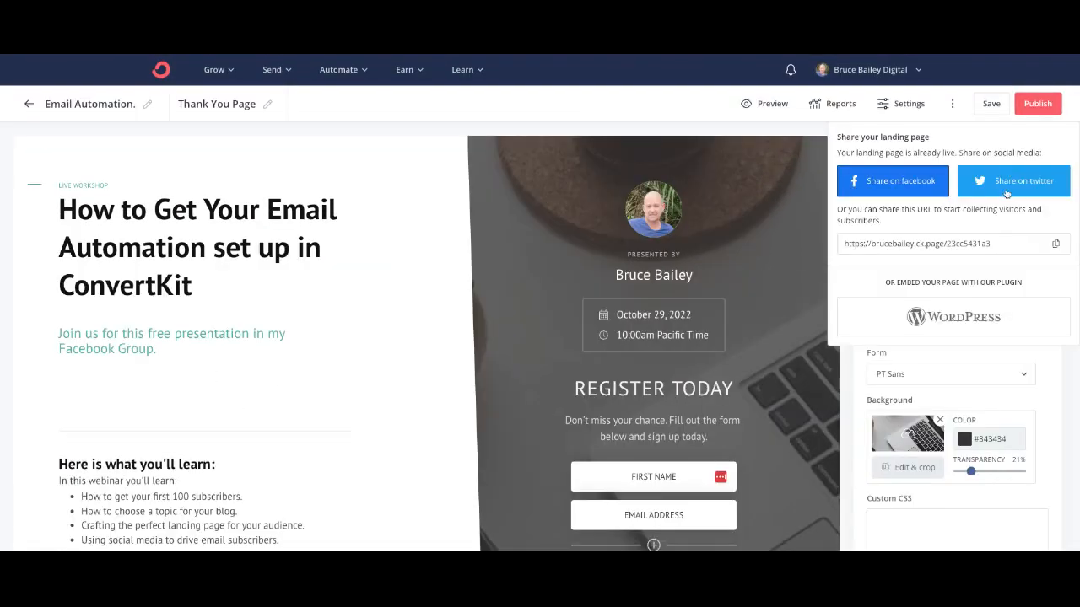
left_click(1054, 244)
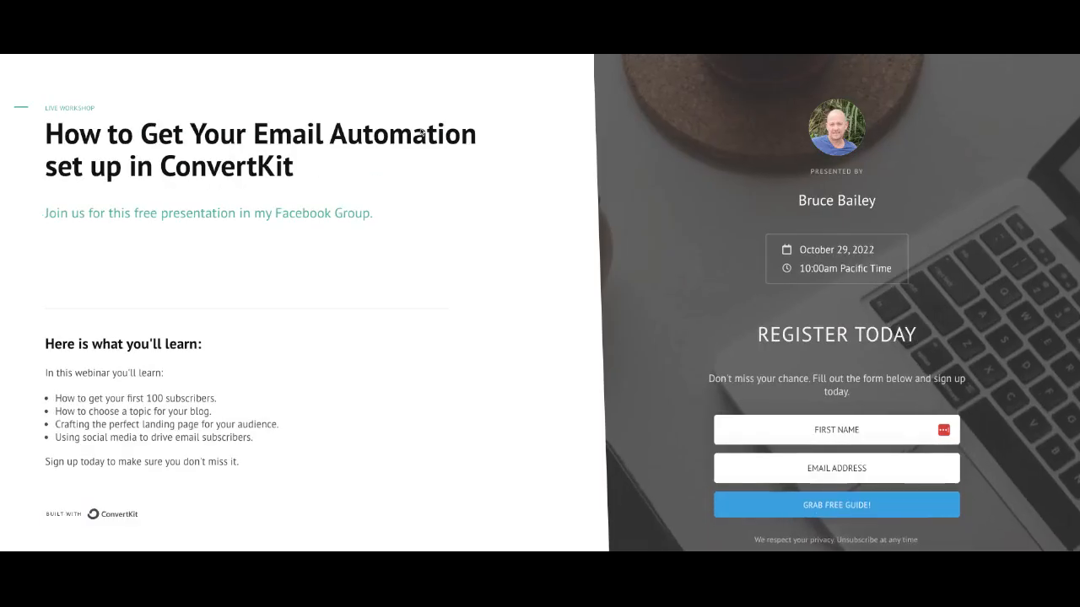
scroll(562, 328, "down", 1)
scroll(562, 328, "up", 1)
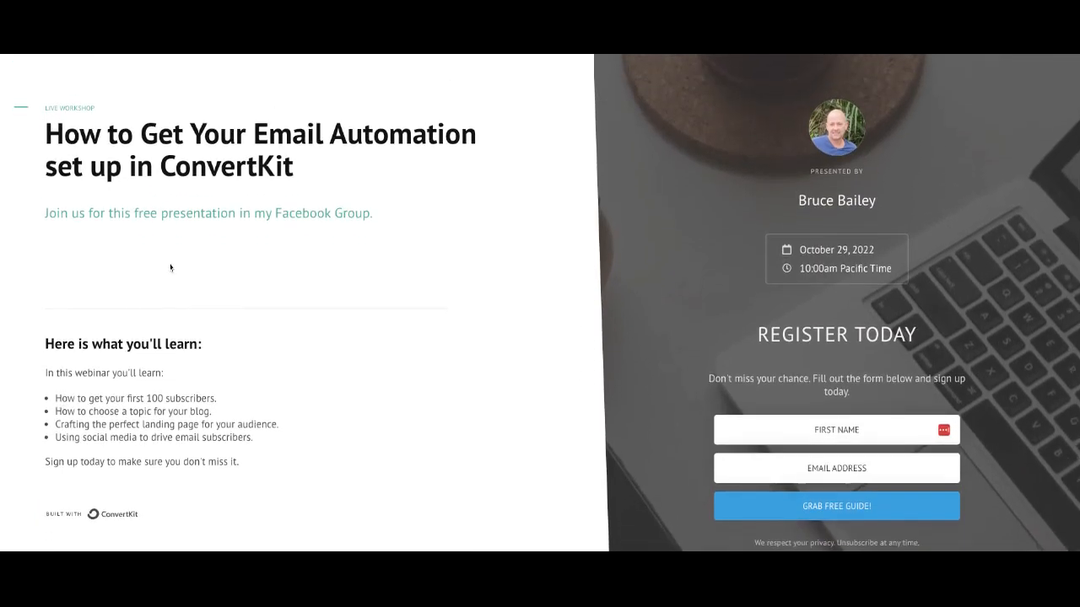
left_click(101, 56)
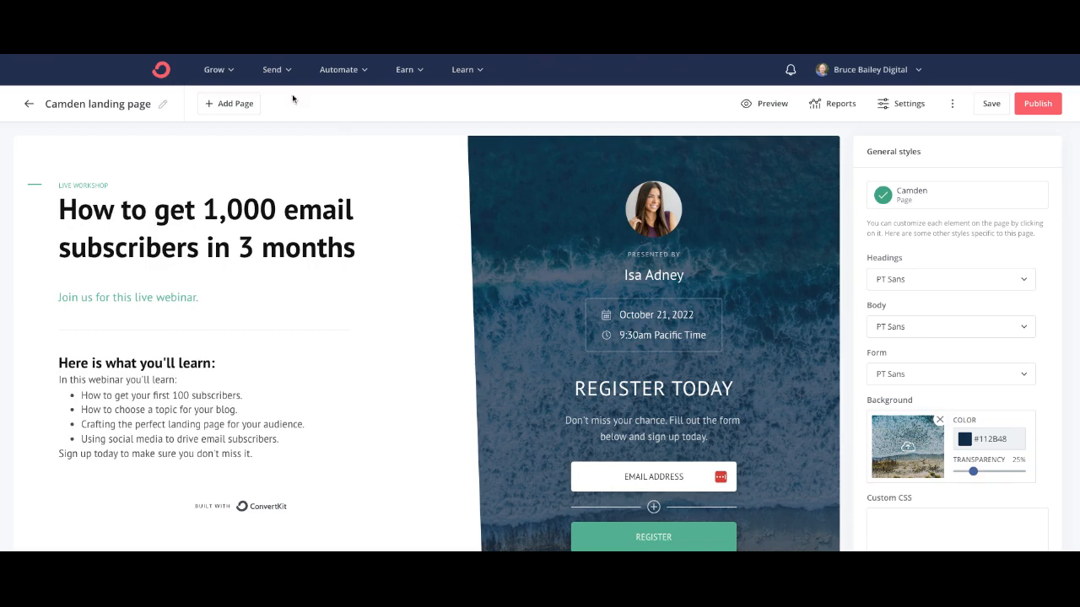
Step: Go to the Broadcasts list from the top navigation's Send menu
left_click(231, 72)
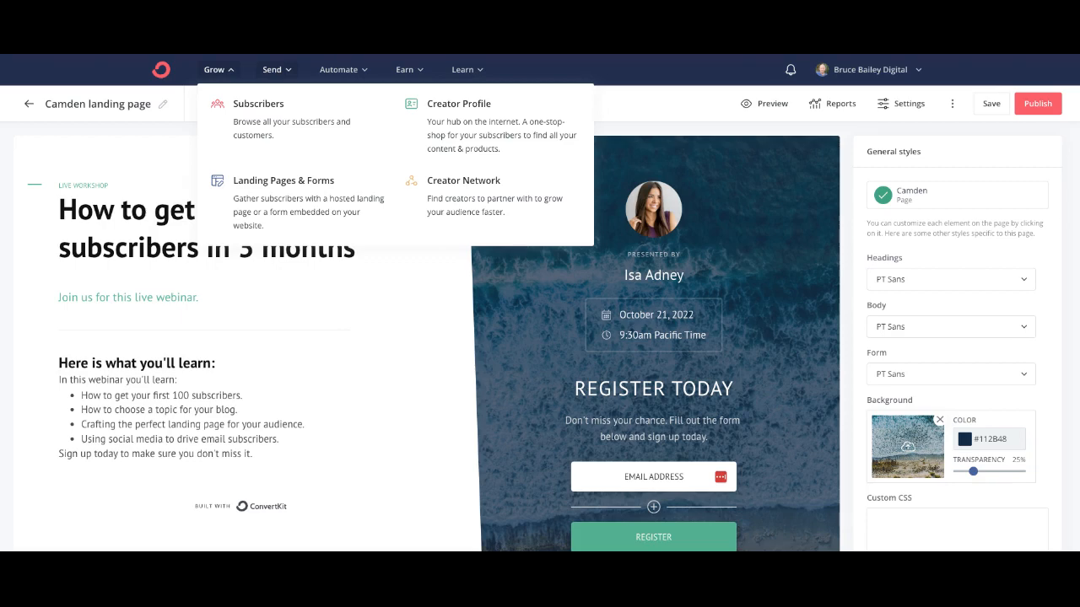
mouse_move(276, 70)
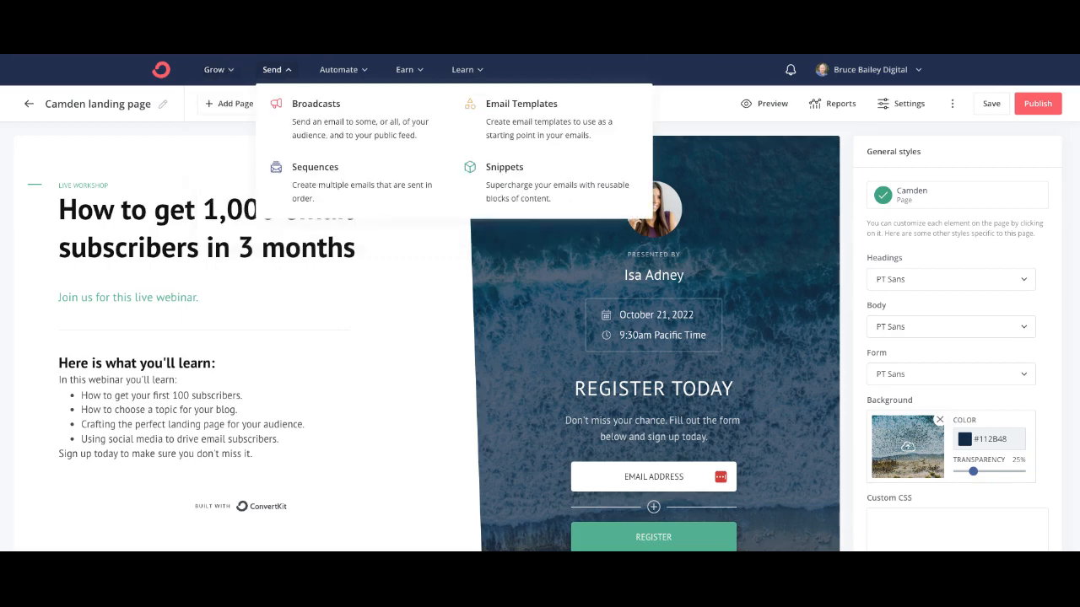
left_click(352, 135)
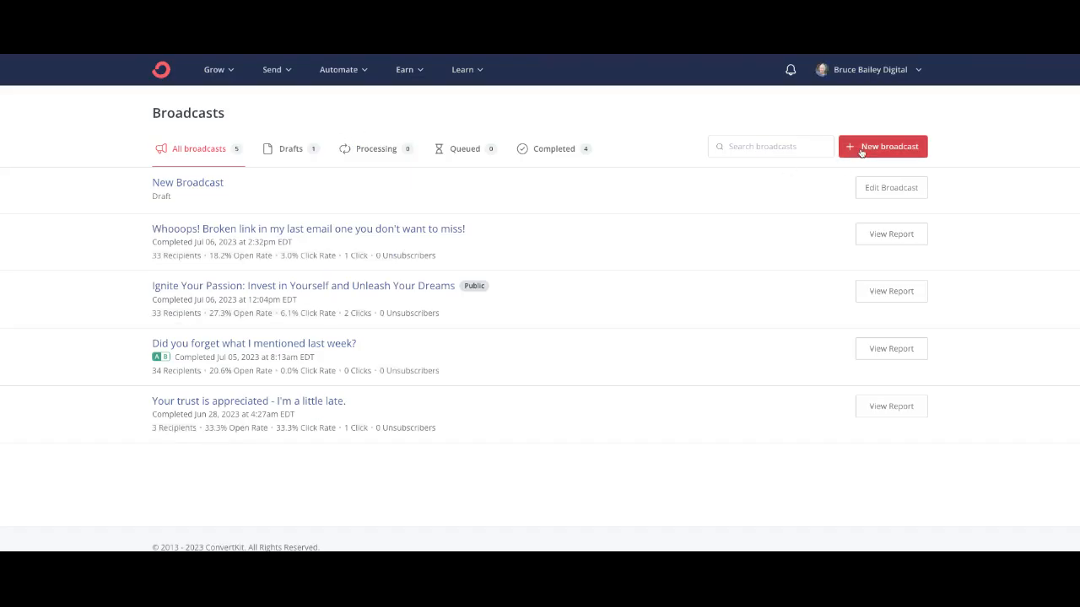
Step: Start a new broadcast whose body opens with 'Hello' plus the subscriber's first name
left_click(862, 149)
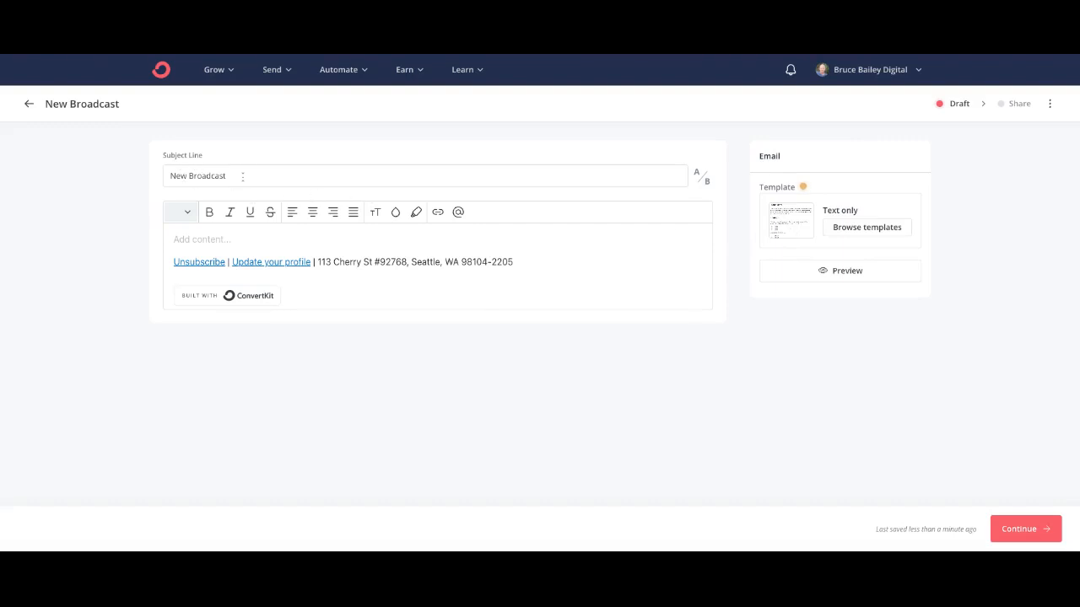
left_click(195, 238)
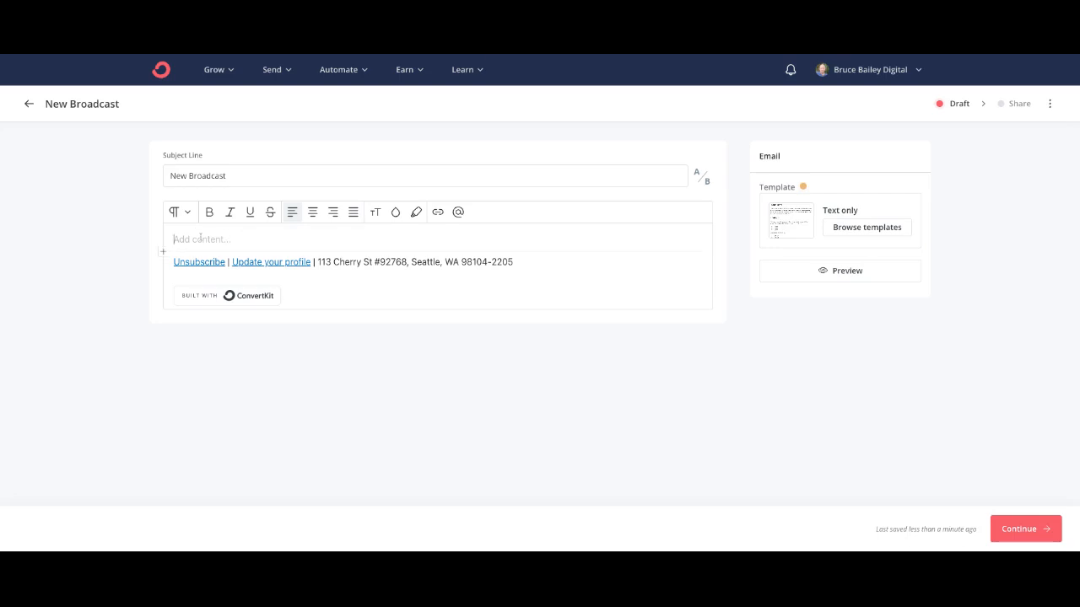
type("Hello")
left_click(458, 212)
left_click(449, 264)
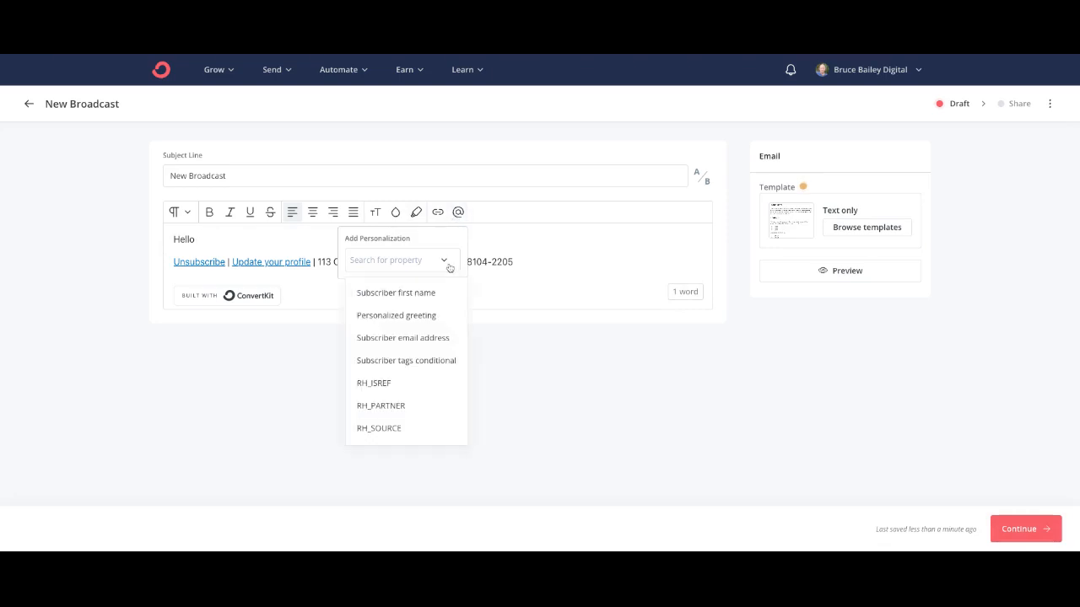
left_click(425, 293)
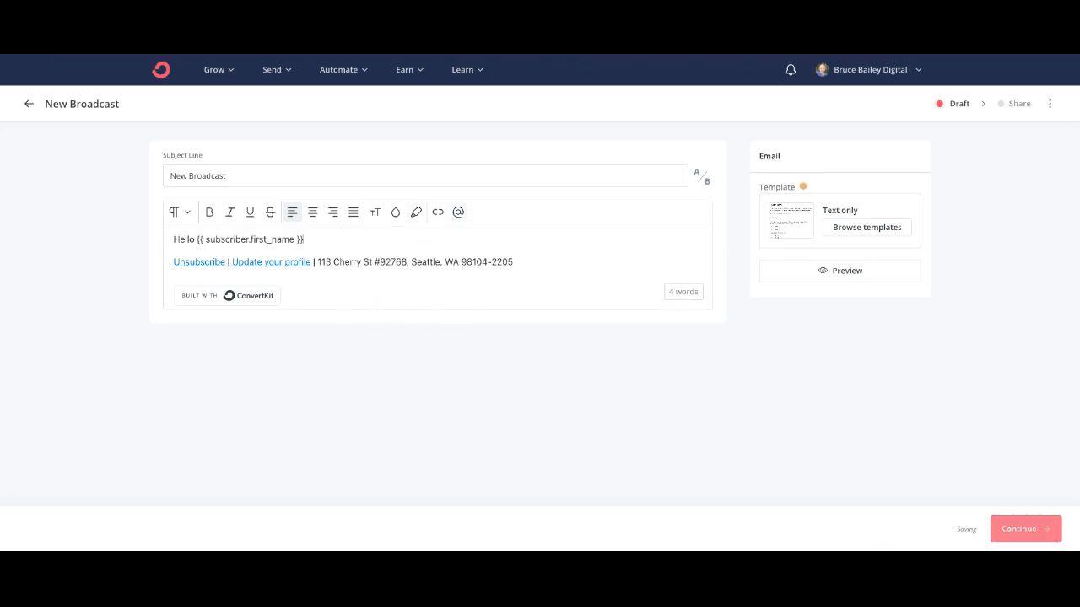
Step: Write the line 'Welcome to my email newletter..' beneath the greeting
key("Return")
type("Thi")
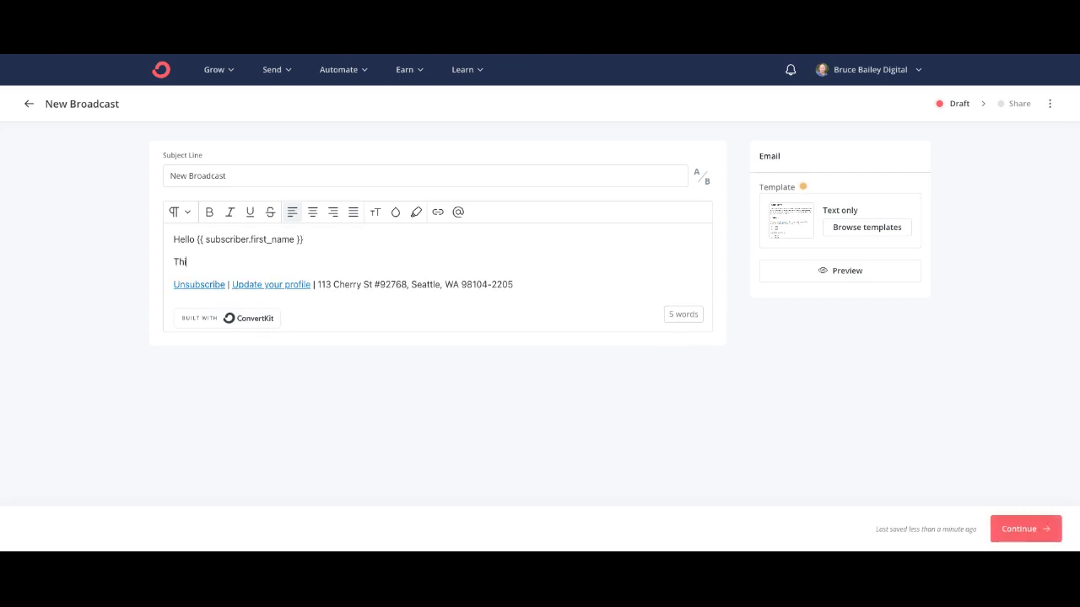
key("BackSpace")
key("BackSpace")
key("BackSpace")
type("Welso")
key("BackSpace")
key("BackSpace")
key("BackSpace")
type("lso")
key("BackSpace")
key("BackSpace")
type("some")
key("BackSpace")
key("BackSpace")
key("BackSpace")
key("BackSpace")
type("come the")
key("BackSpace")
key("BackSpace")
type("o my he")
type("a")
key("BackSpace")
key("BackSpace")
key("BackSpace")
type("email newl")
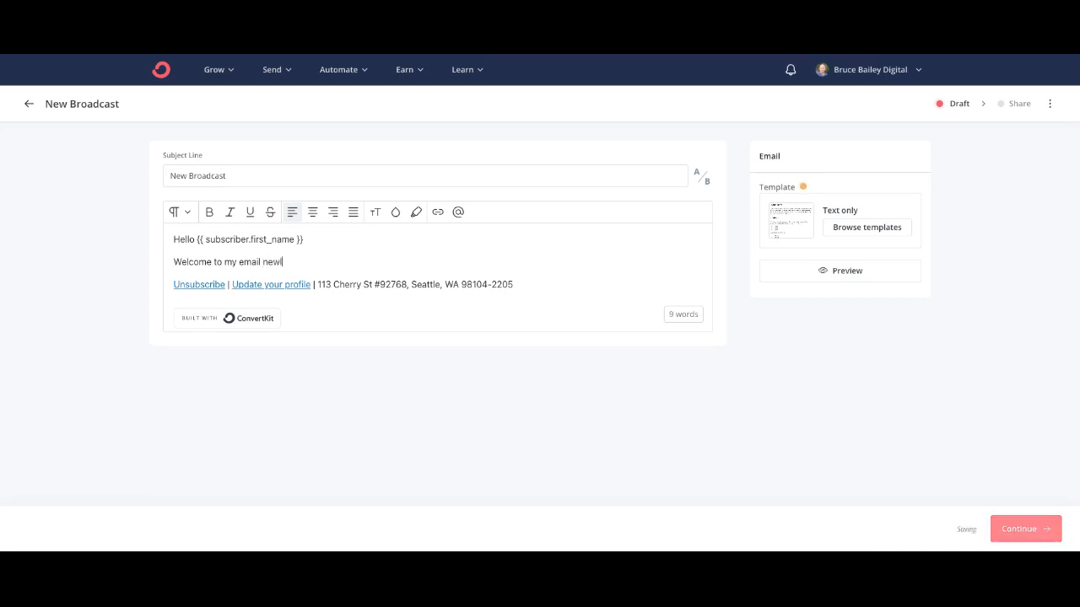
type("eter")
key("BackSpace")
key("BackSpace")
key("BackSpace")
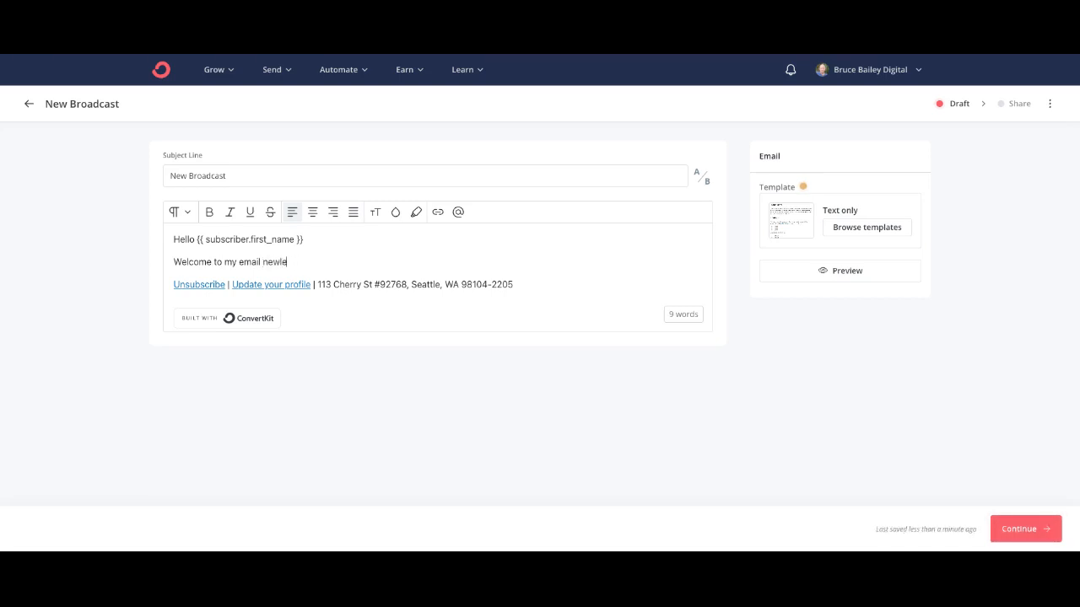
type("tter..")
key("Return")
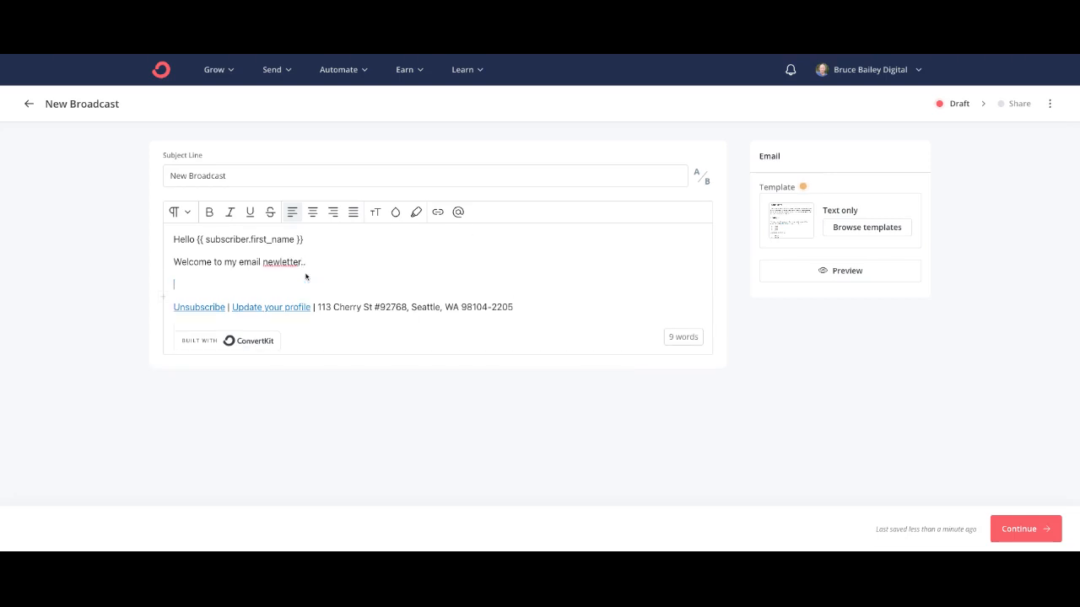
left_click(163, 298)
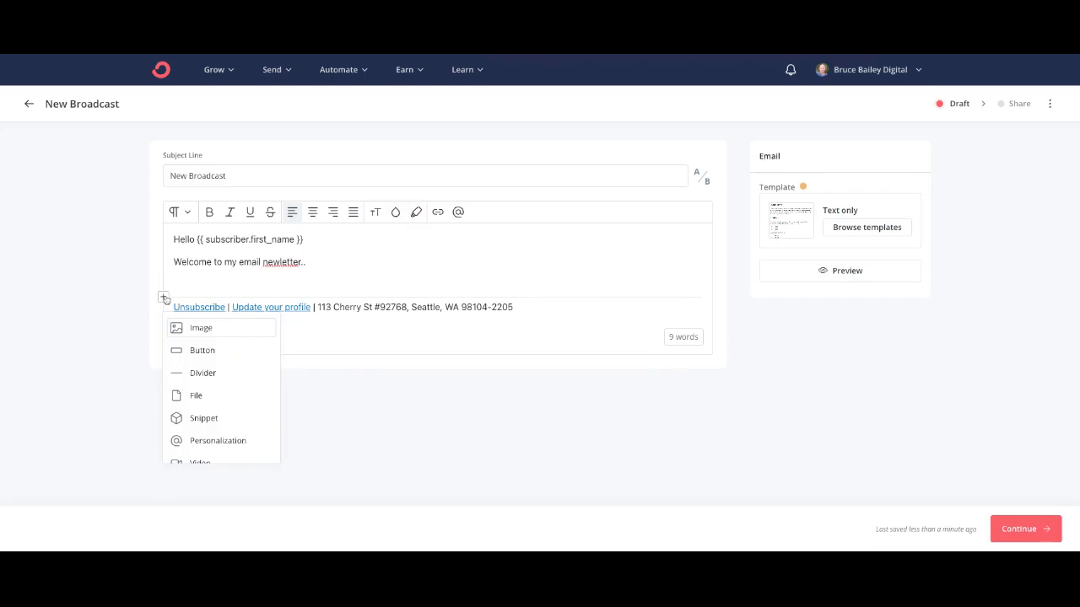
Step: Insert the Unsplash desert rock arch photo into the email and shrink its width
left_click(207, 328)
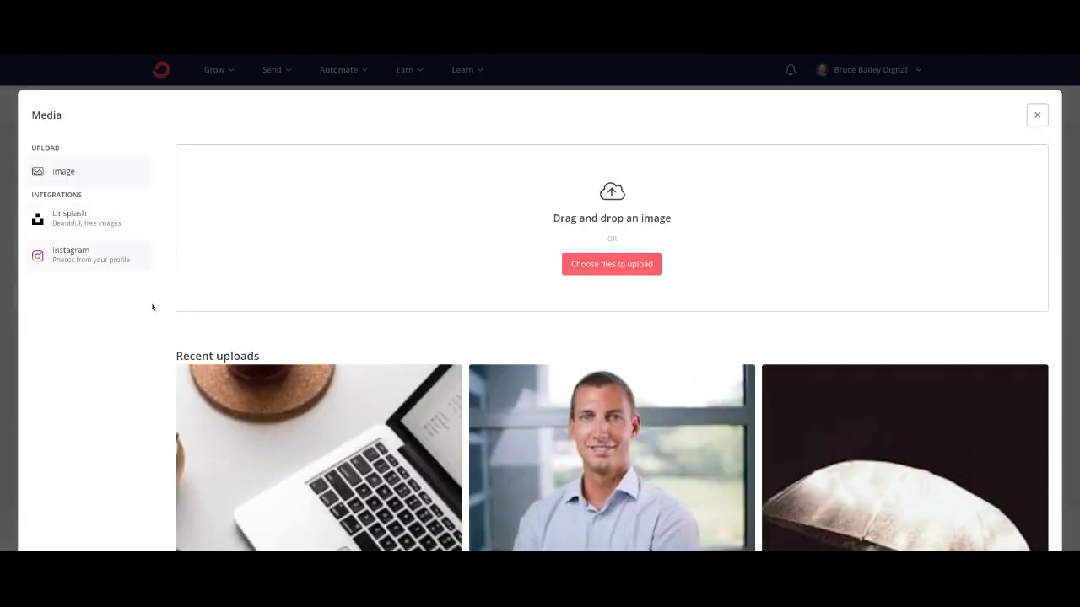
left_click(90, 229)
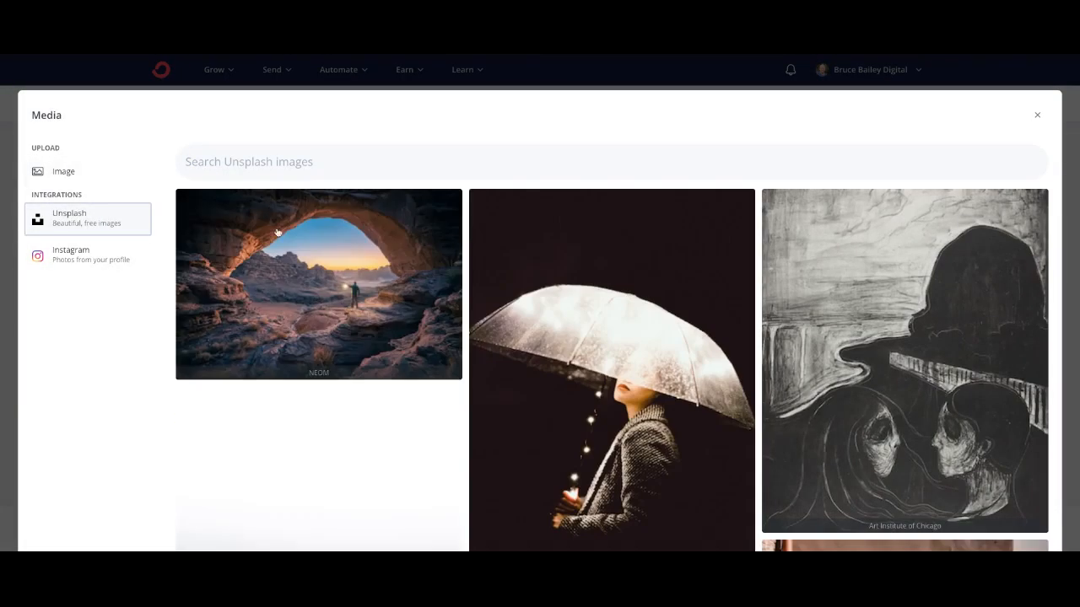
left_click(438, 353)
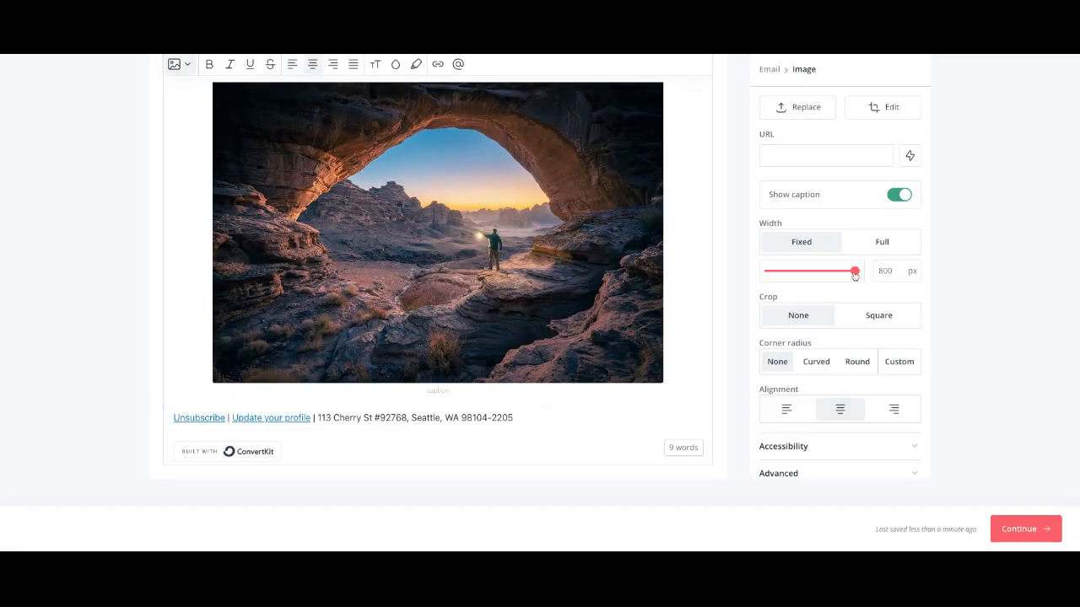
left_click_drag(854, 273, 784, 270)
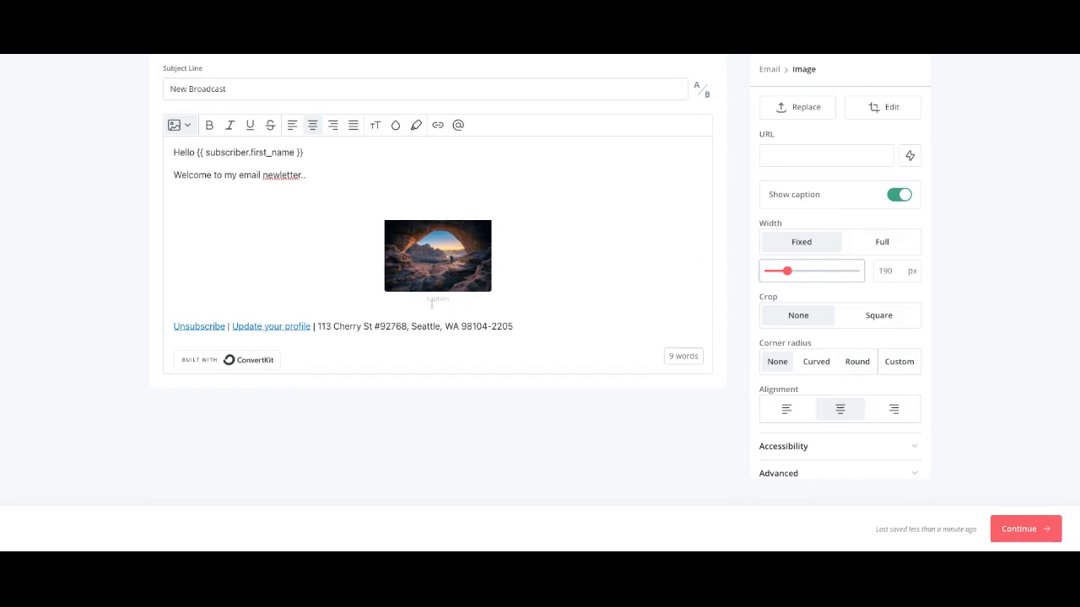
Step: Hide the image caption, align it right, and set its corners to Curved
left_click(899, 194)
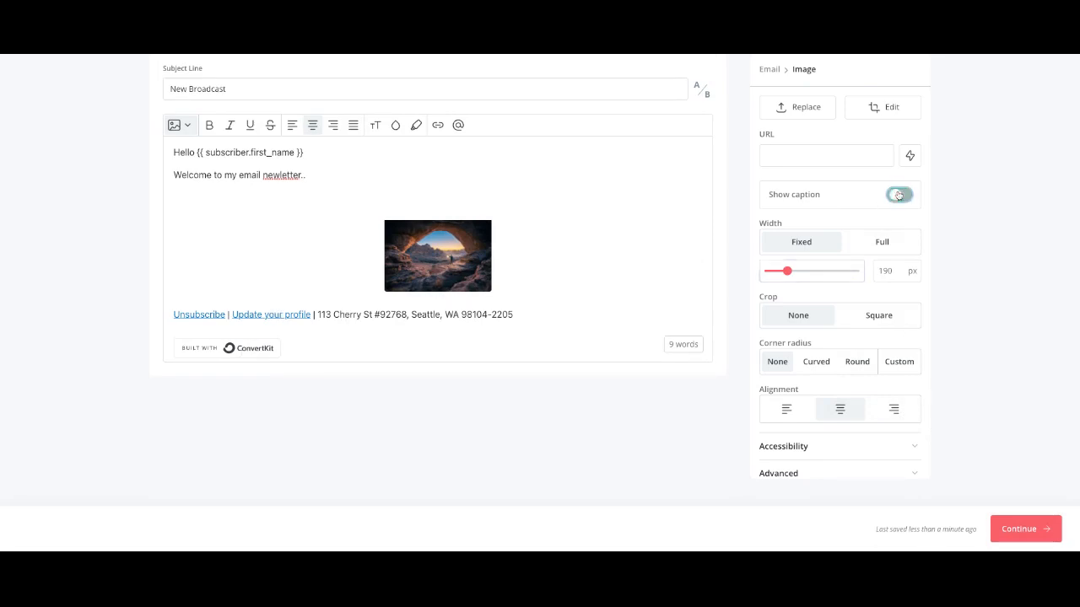
left_click(897, 408)
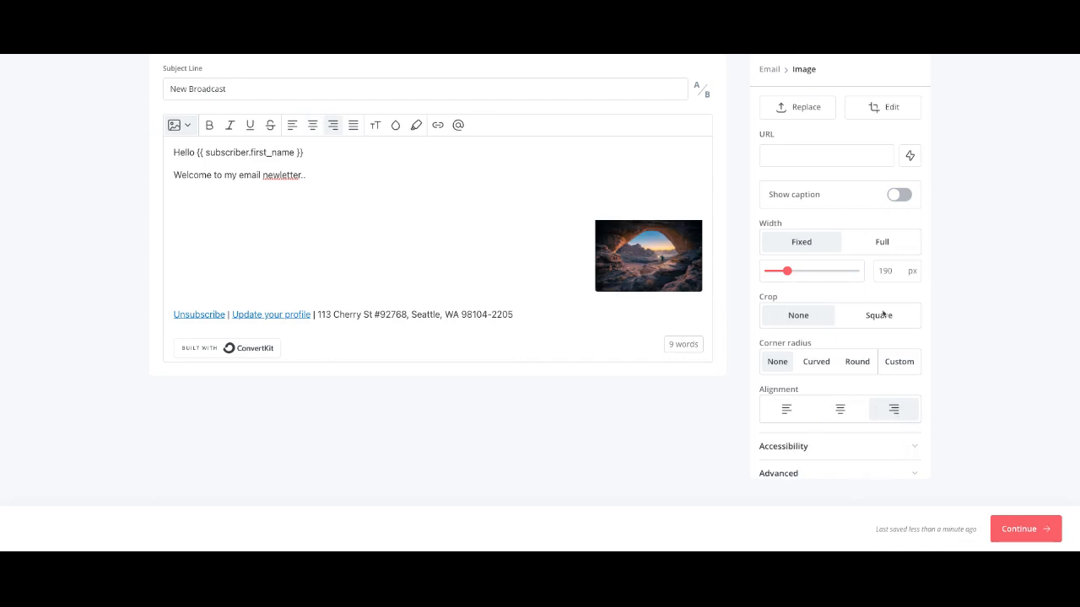
left_click(857, 364)
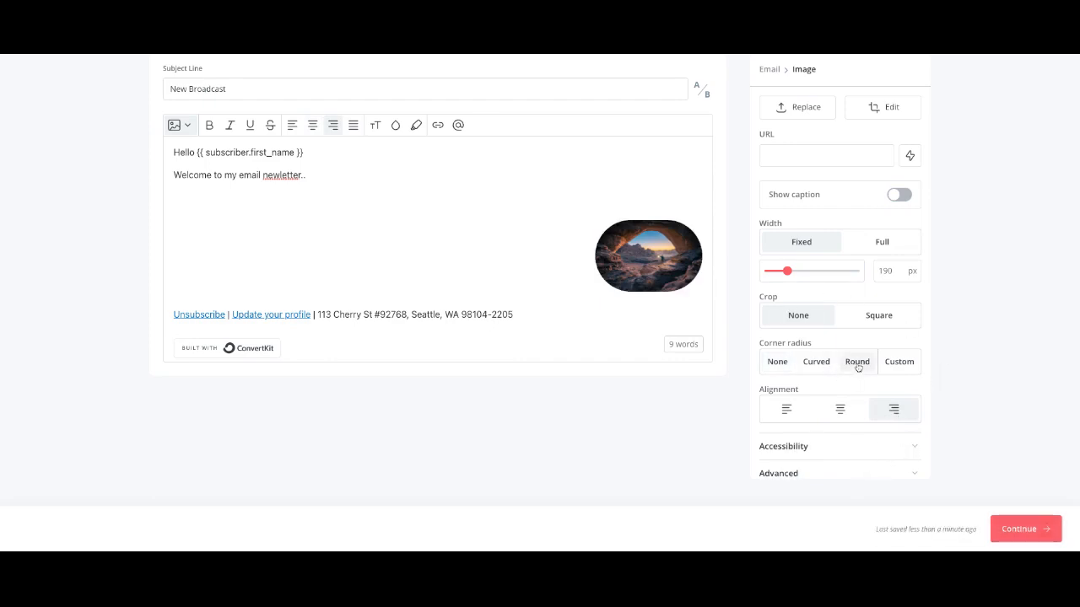
left_click(815, 362)
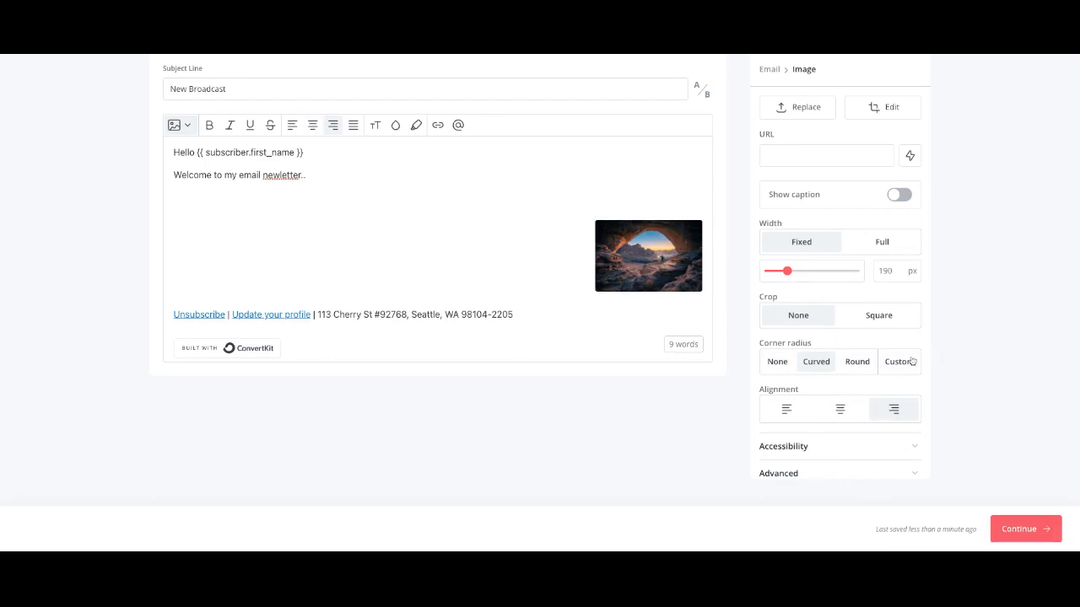
Step: Check the image's accessibility settings, then select the 'New Broadcast' subject text
scroll(839, 342, "down", 1)
scroll(839, 342, "up", 1)
scroll(852, 345, "down", 1)
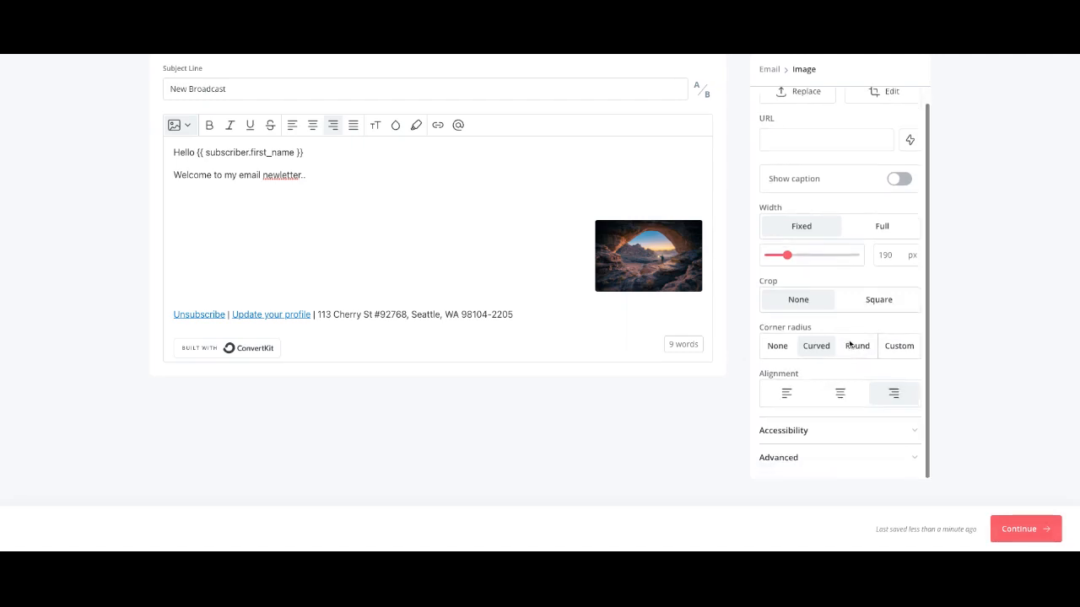
left_click(918, 435)
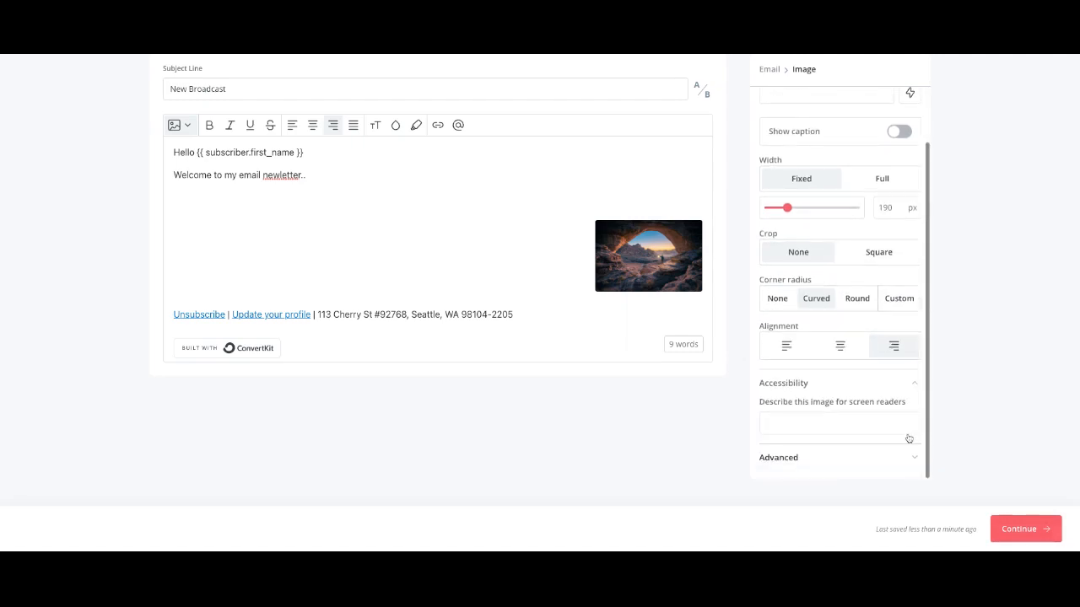
left_click(915, 386)
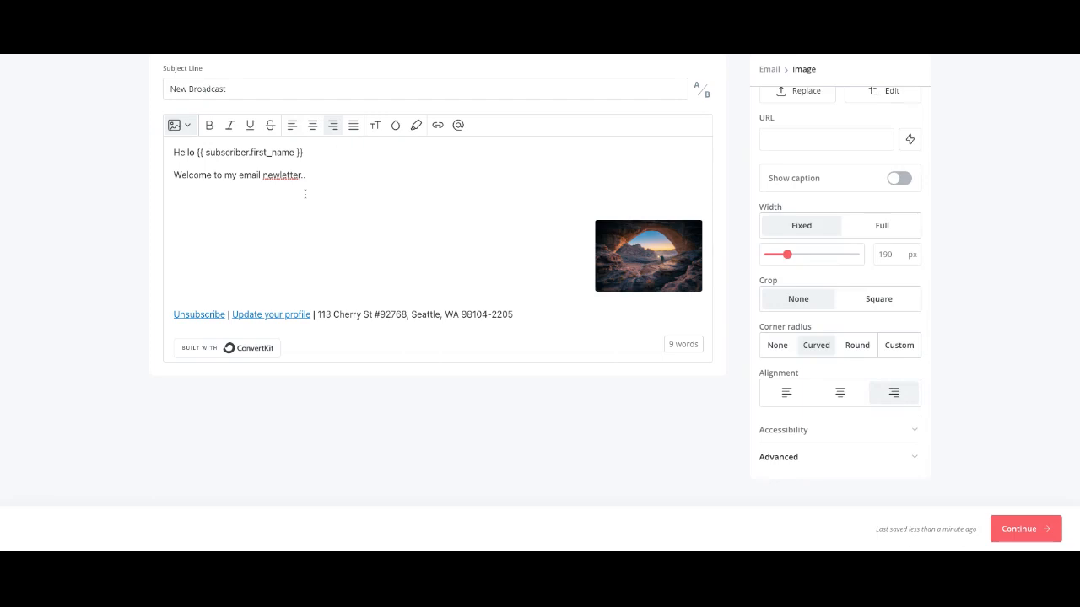
left_click(237, 90)
left_click_drag(237, 90, 172, 90)
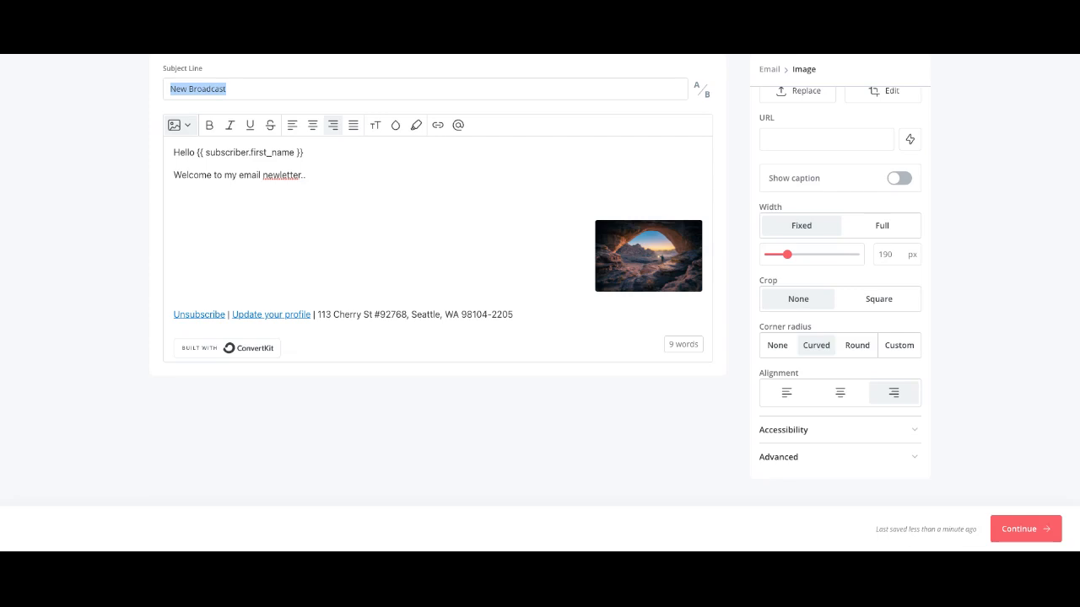
Step: Change the subject to 'New Broadcast 1', add an empty B subject line, and return to Broadcasts
left_click(262, 90)
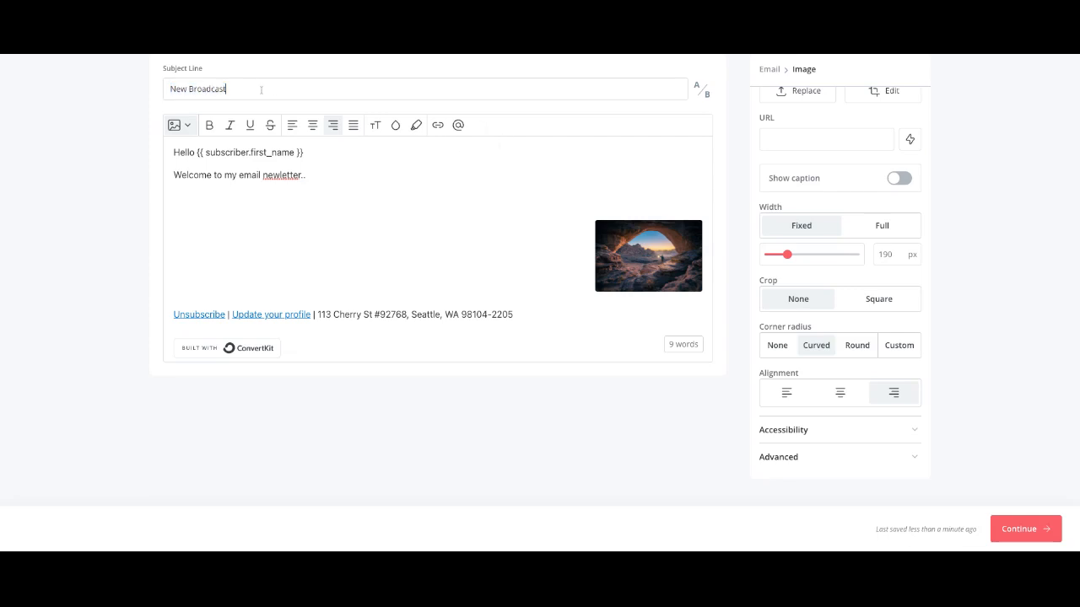
type("1")
left_click(702, 93)
left_click(195, 113)
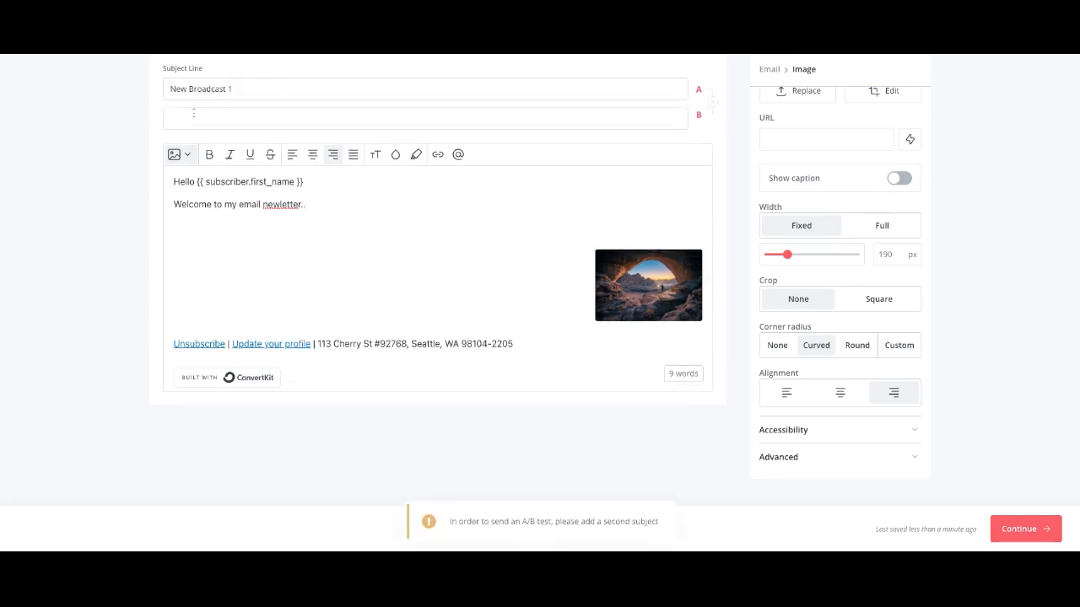
type("new")
key("BackSpace")
key("BackSpace")
key("BackSpace")
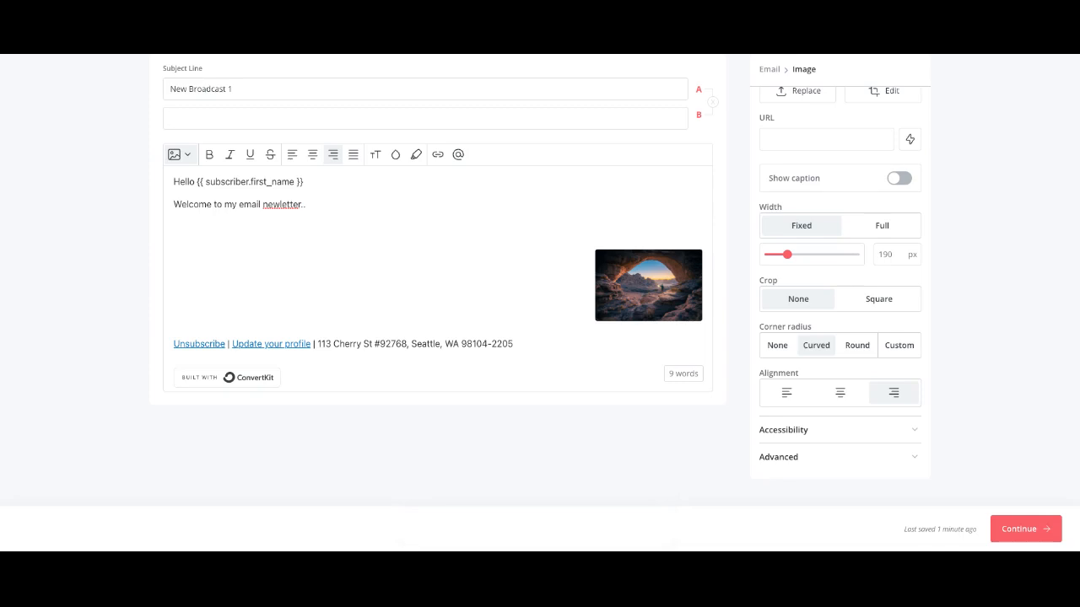
scroll(498, 234, "up", 2)
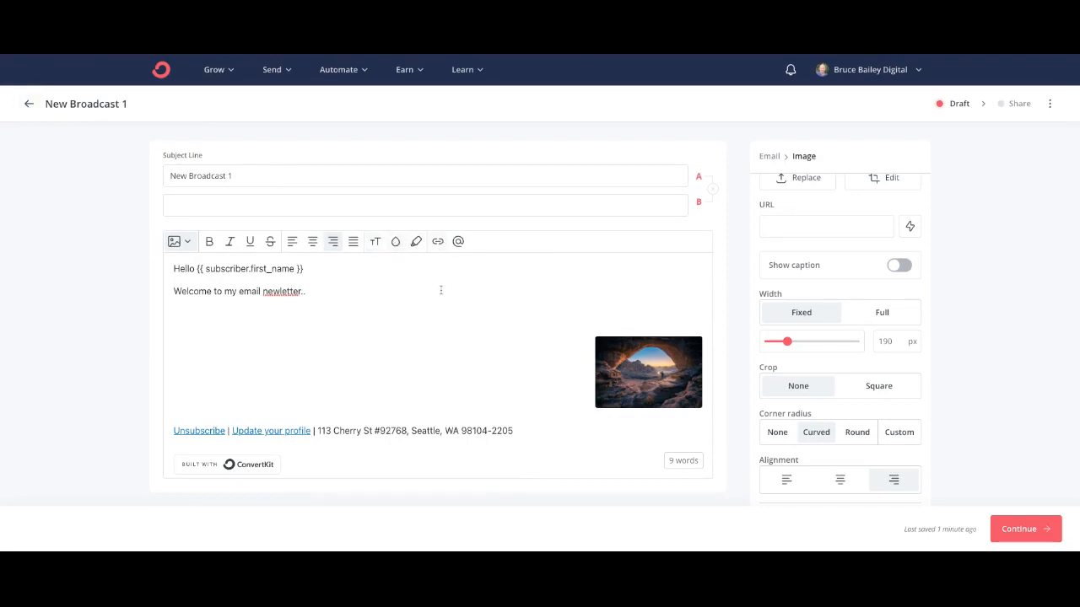
left_click(28, 104)
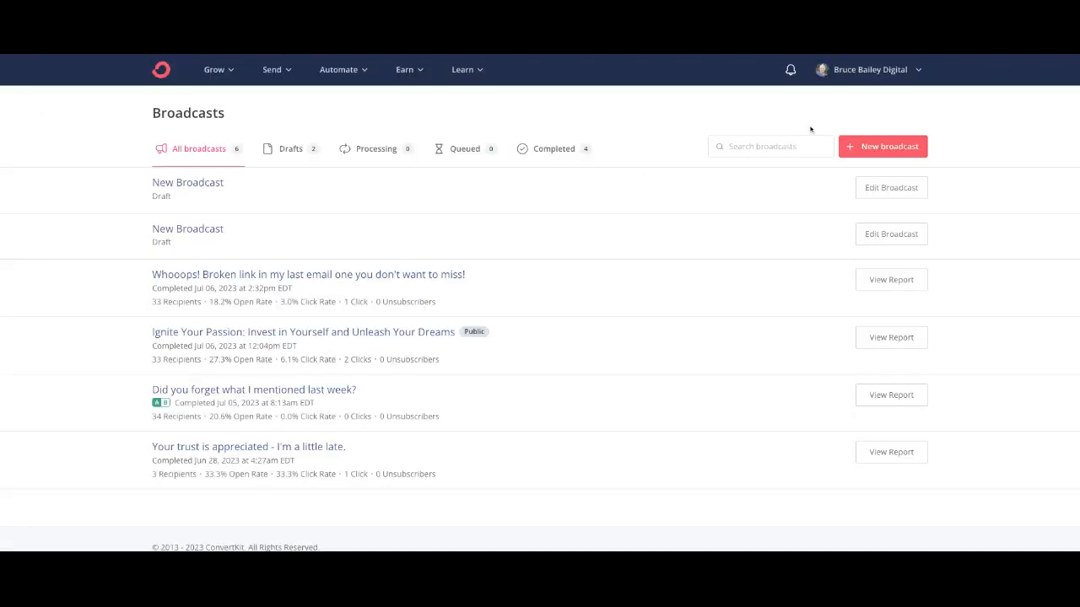
Step: Preview The Weekly Dispatch template from Email Templates and return to the templates list
left_click(277, 71)
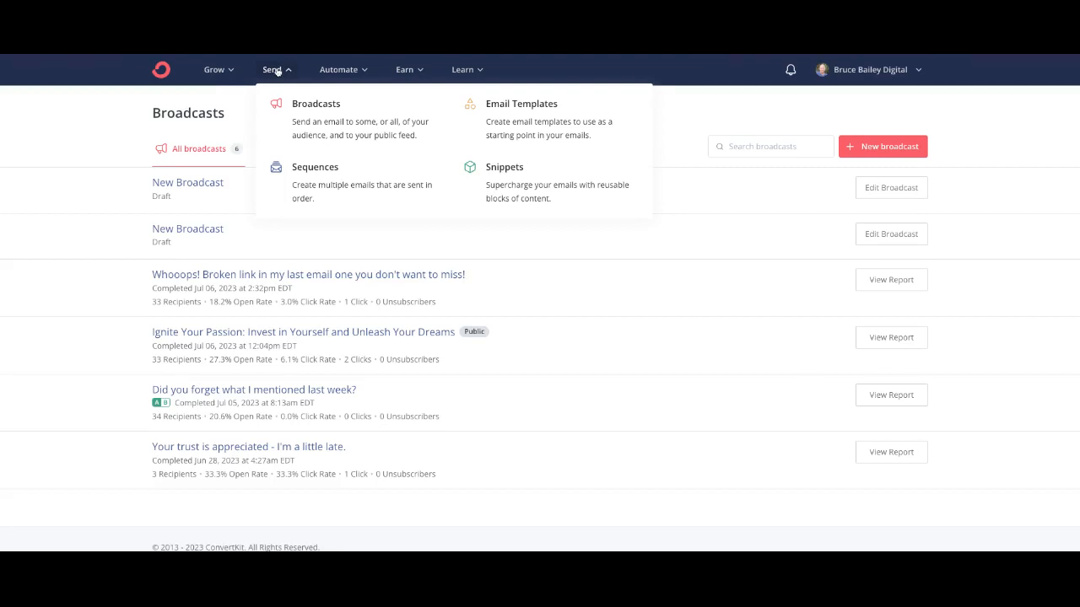
left_click(536, 126)
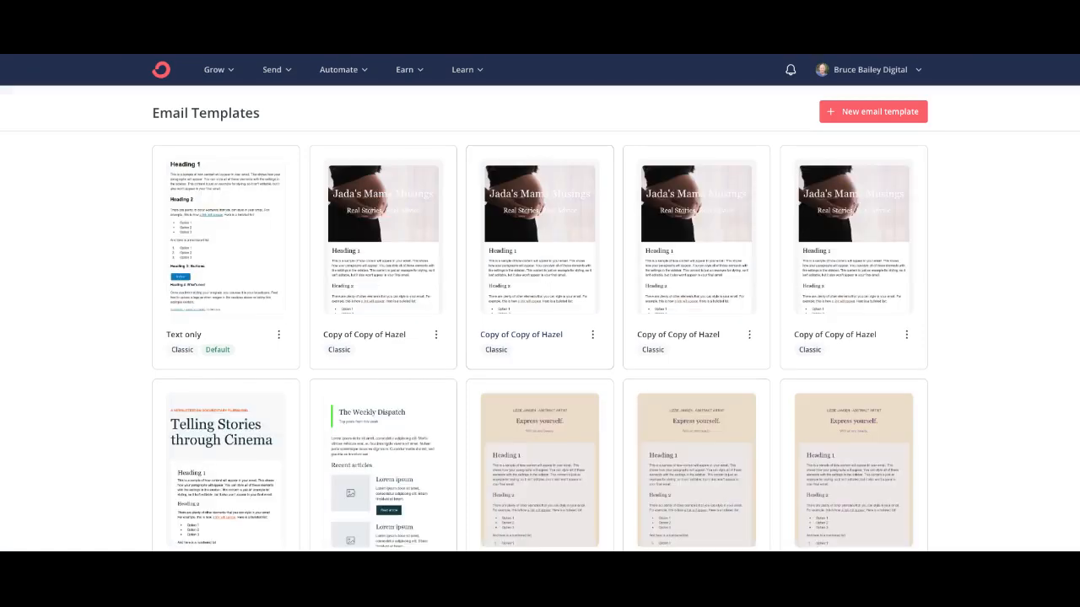
scroll(540, 303, "down", 2)
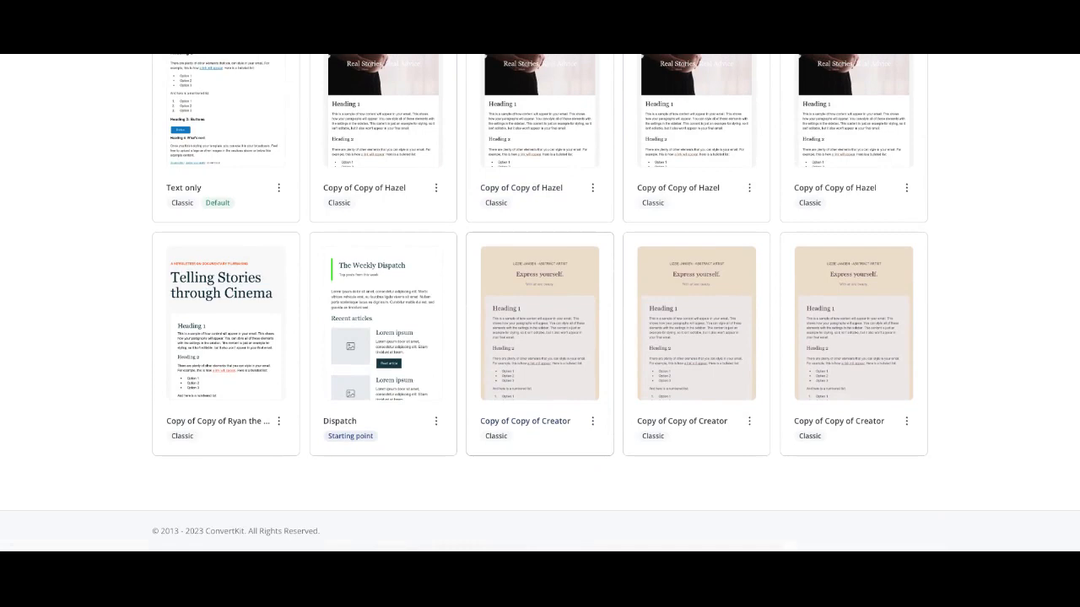
left_click(397, 334)
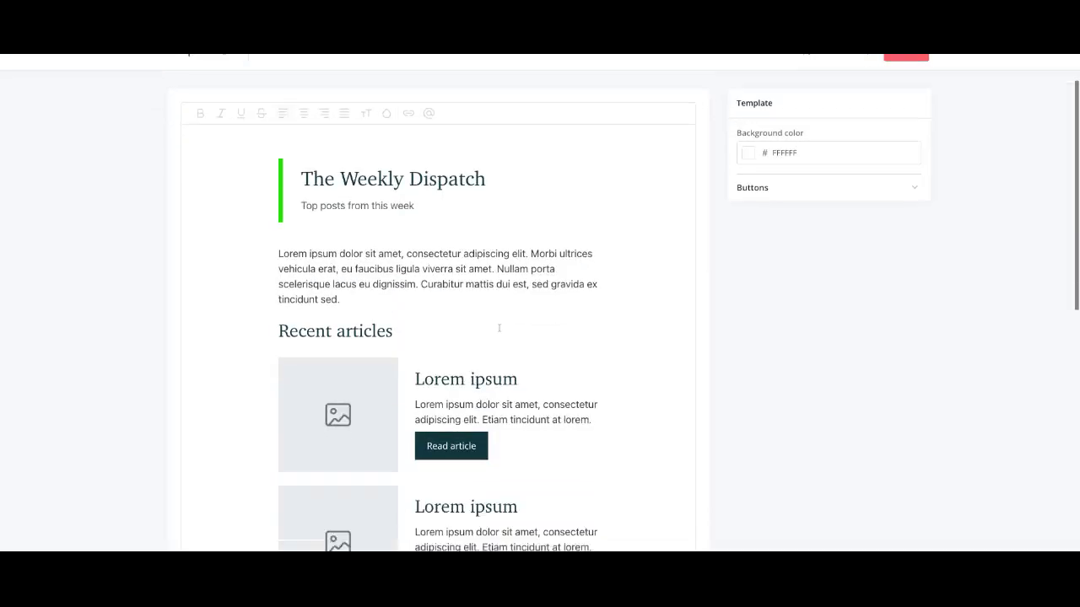
scroll(499, 327, "down", 6)
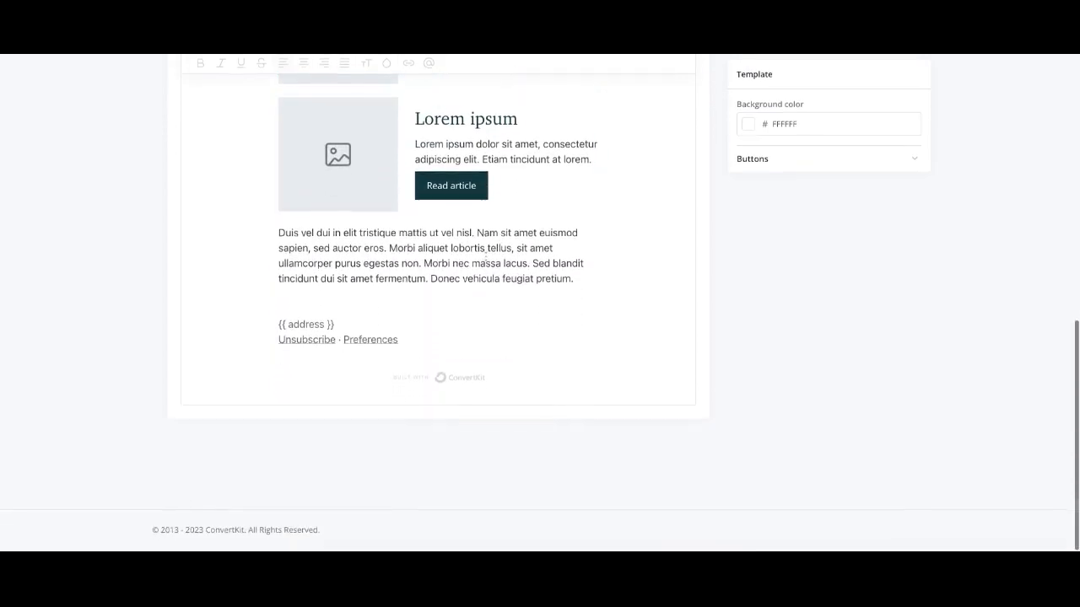
scroll(486, 253, "up", 7)
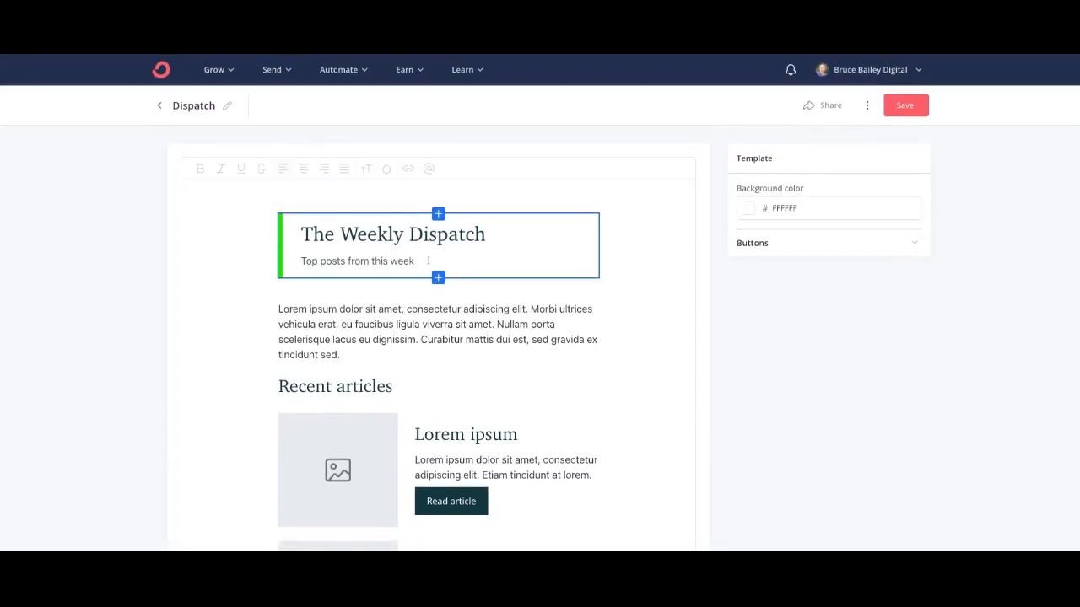
left_click(161, 106)
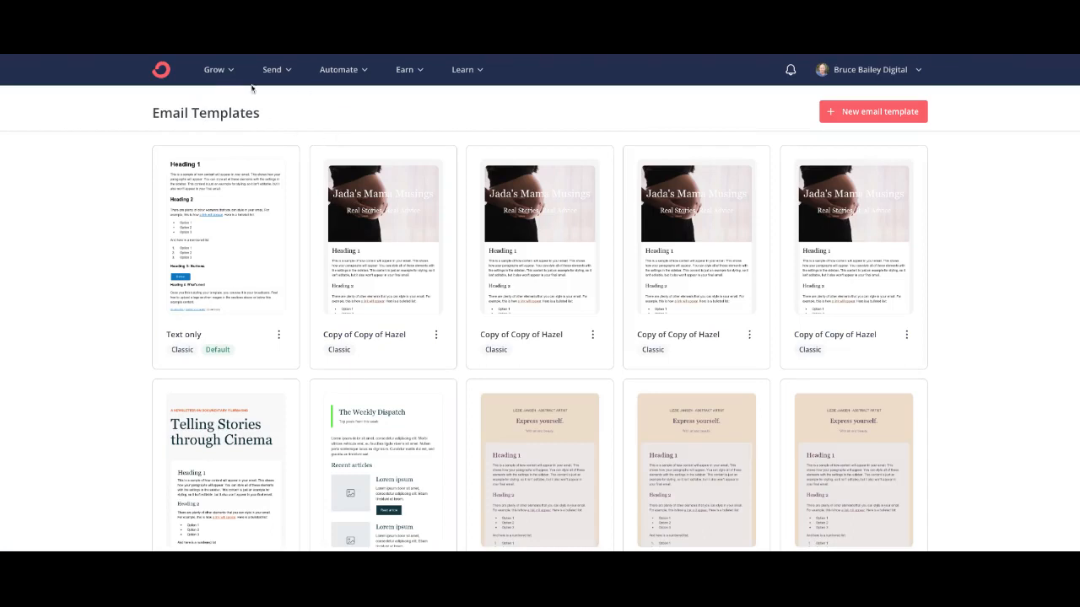
left_click(271, 69)
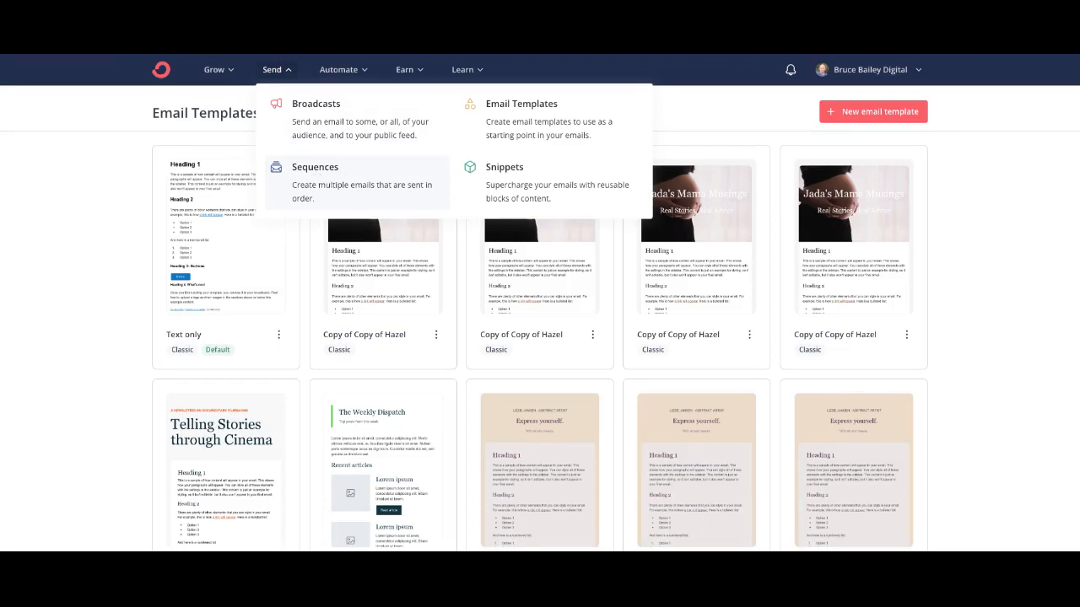
Step: Open the Documentary Filmmaking Newsletter sequence from Send > Sequences
left_click(316, 175)
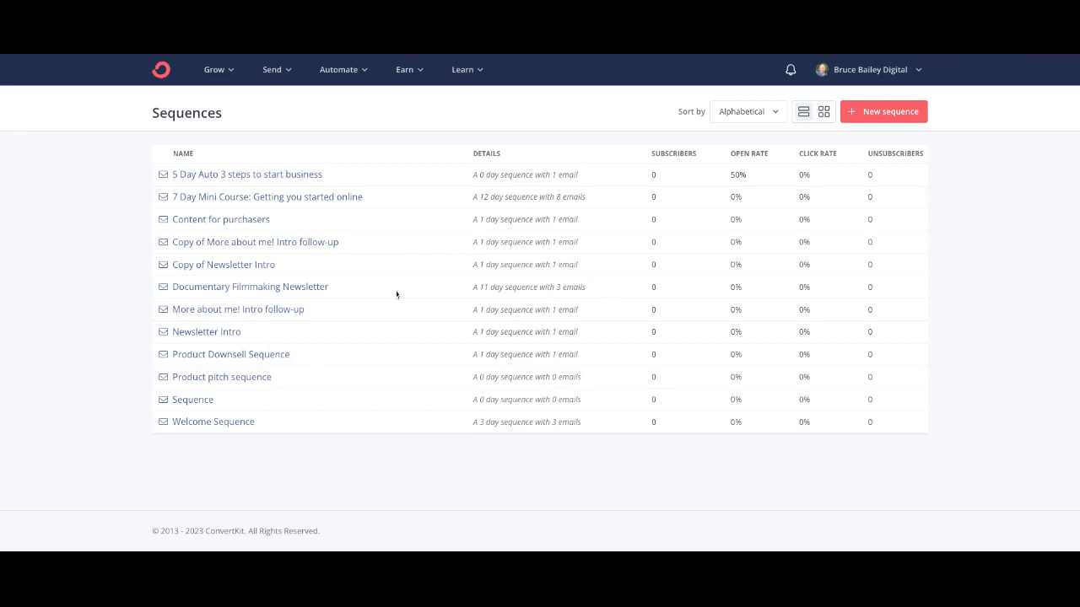
left_click(278, 291)
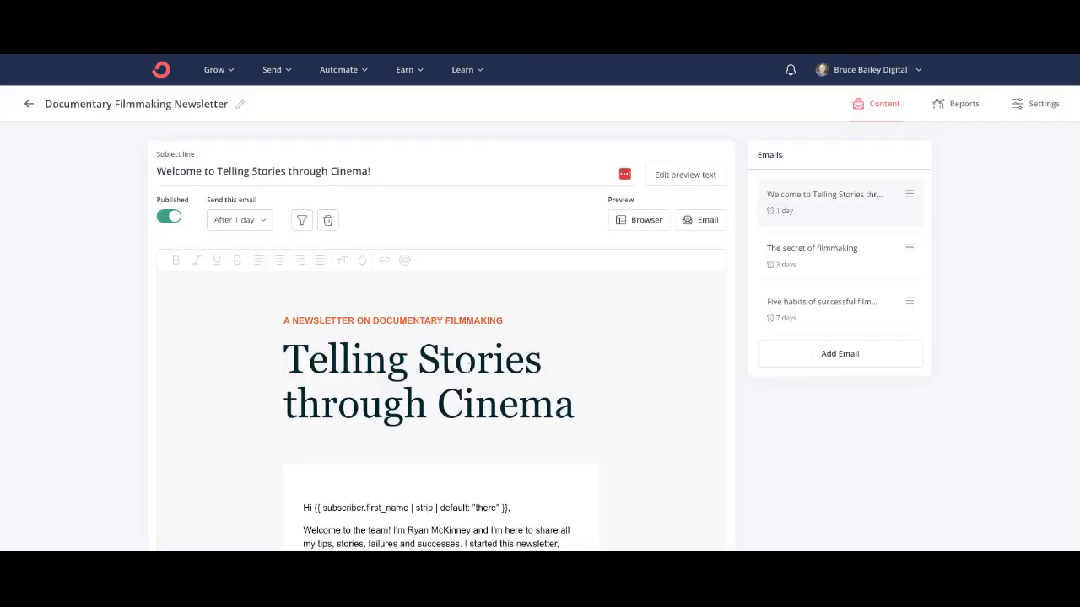
scroll(470, 368, "down", 2)
scroll(472, 368, "down", 1)
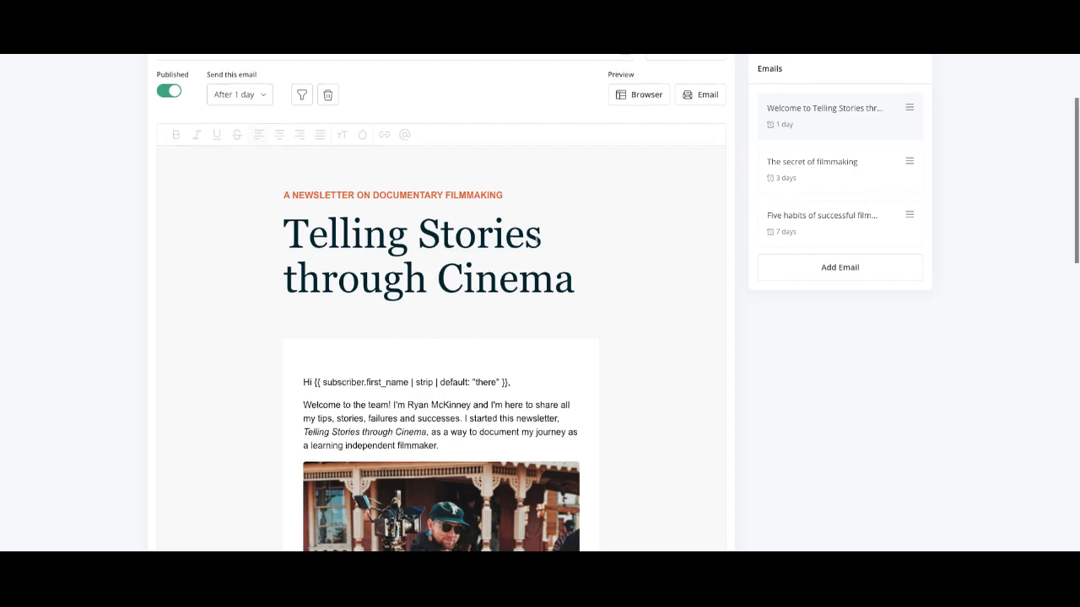
scroll(438, 295, "down", 10)
scroll(571, 218, "up", 5)
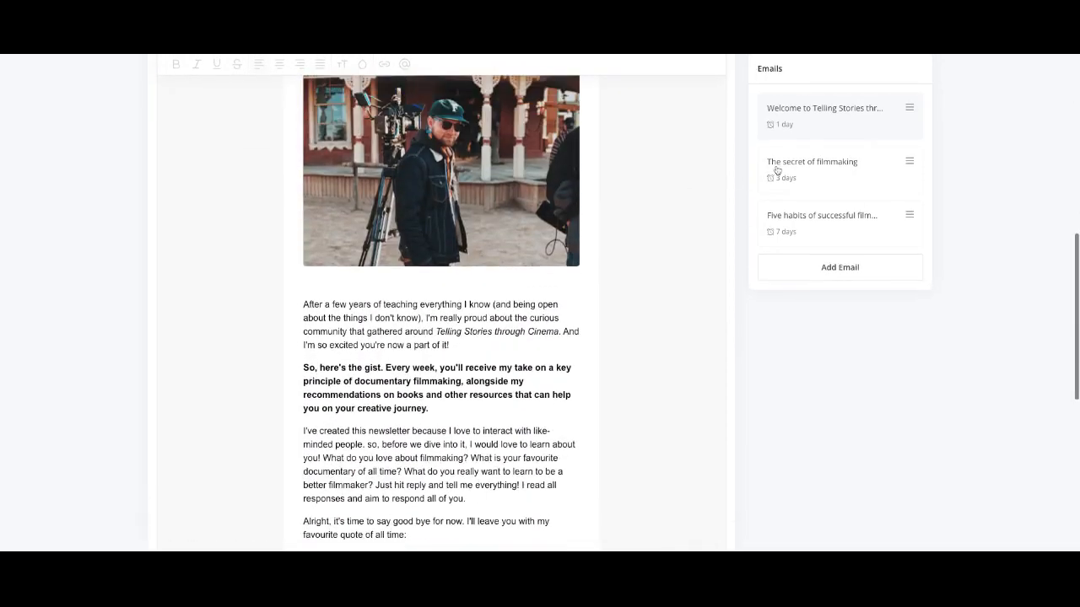
left_click(776, 163)
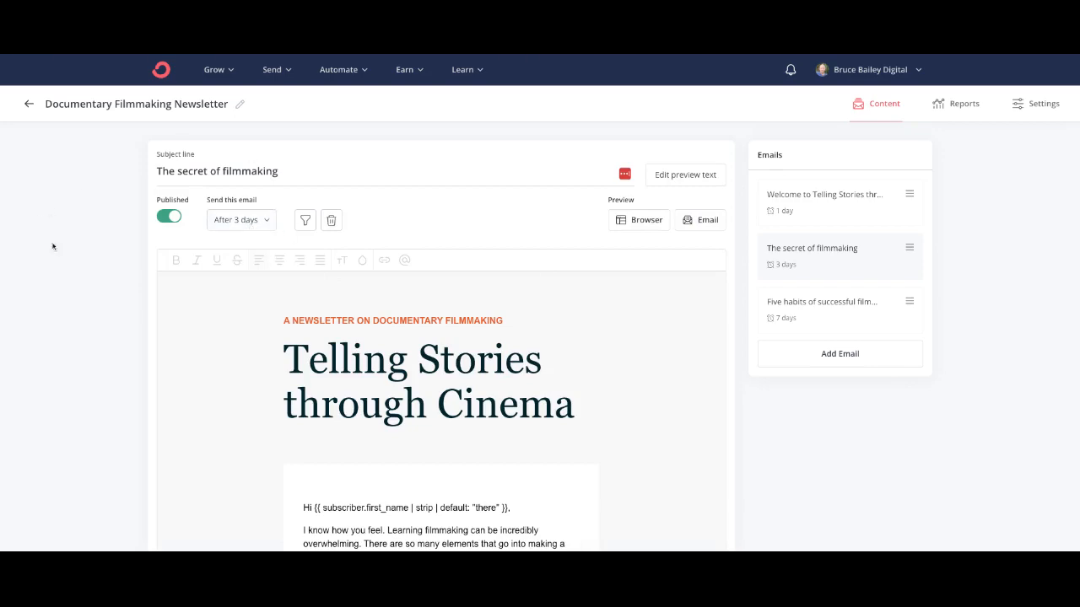
scroll(622, 493, "down", 15)
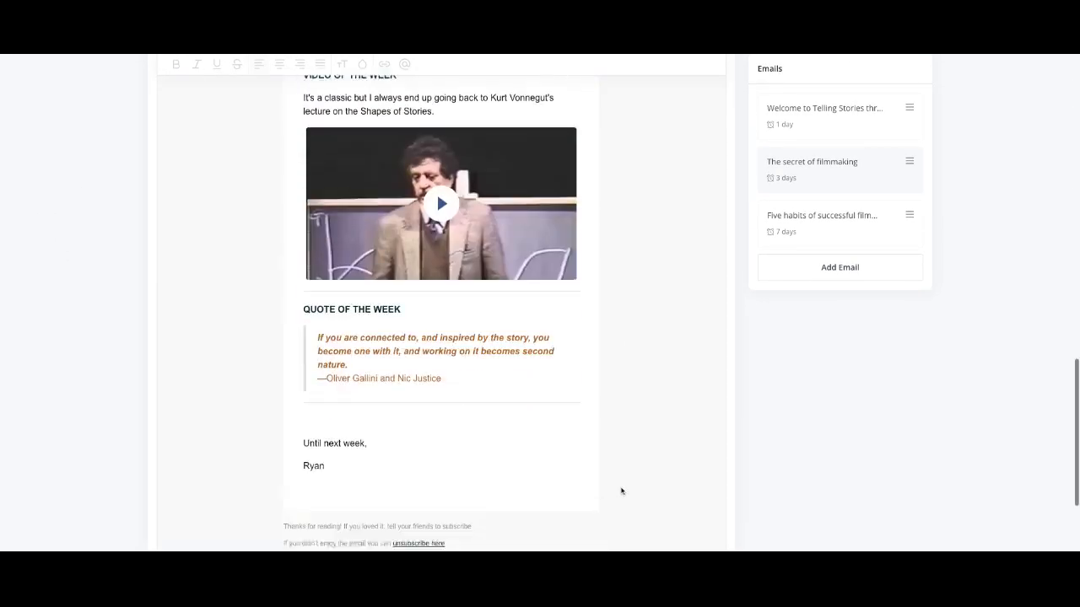
scroll(621, 494, "down", 3)
left_click(785, 229)
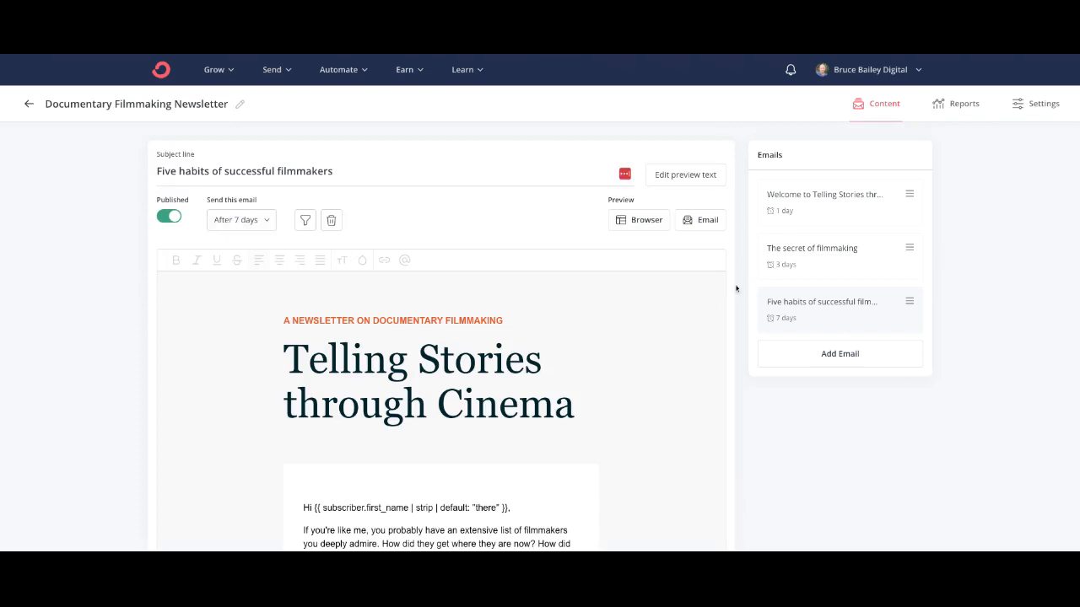
scroll(655, 377, "down", 4)
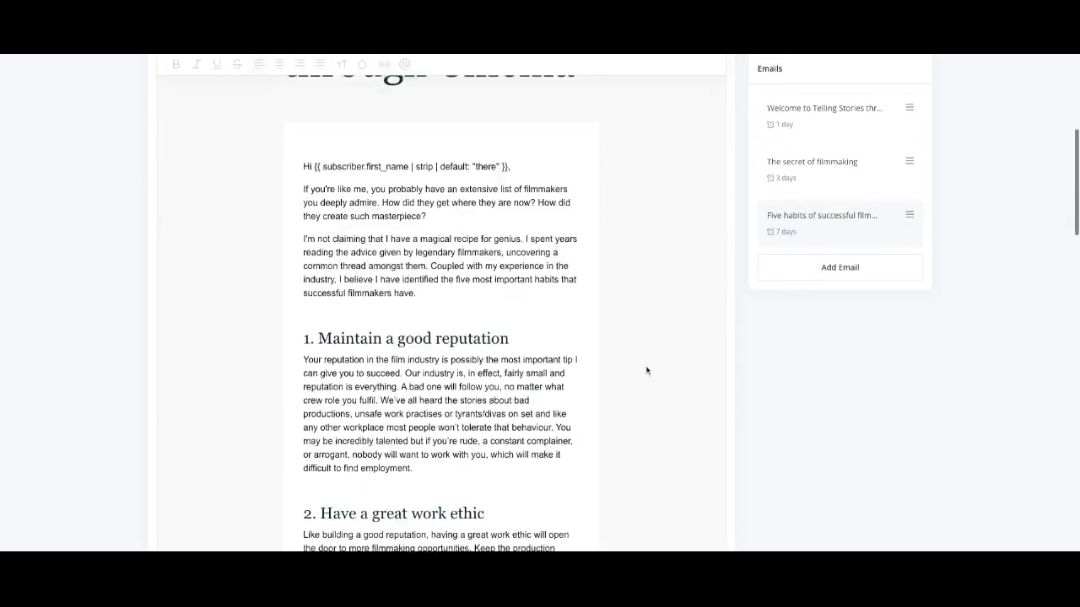
scroll(647, 370, "up", 5)
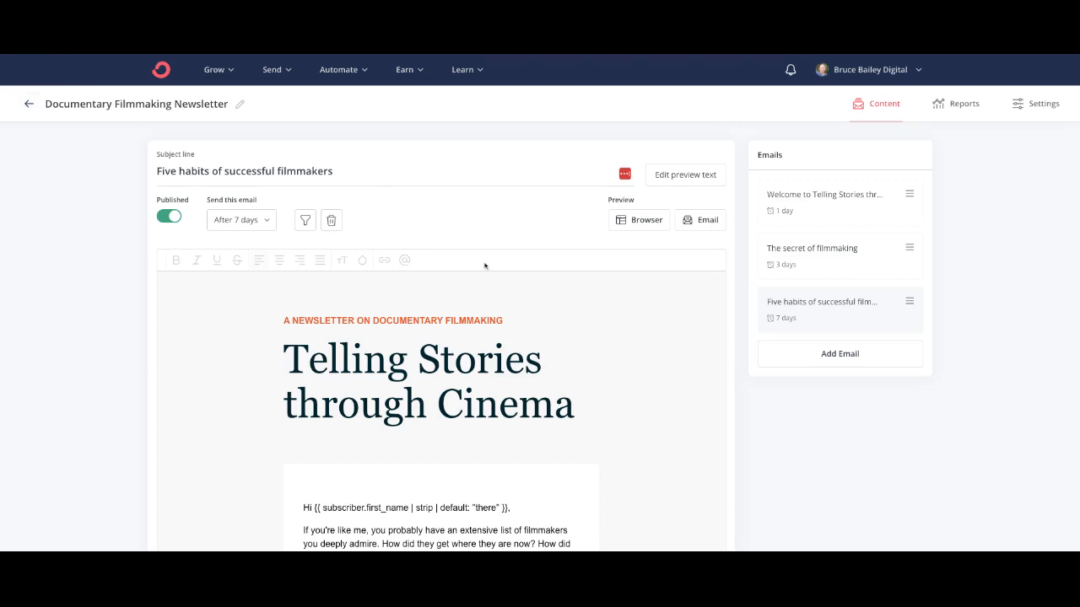
scroll(484, 266, "down", 1)
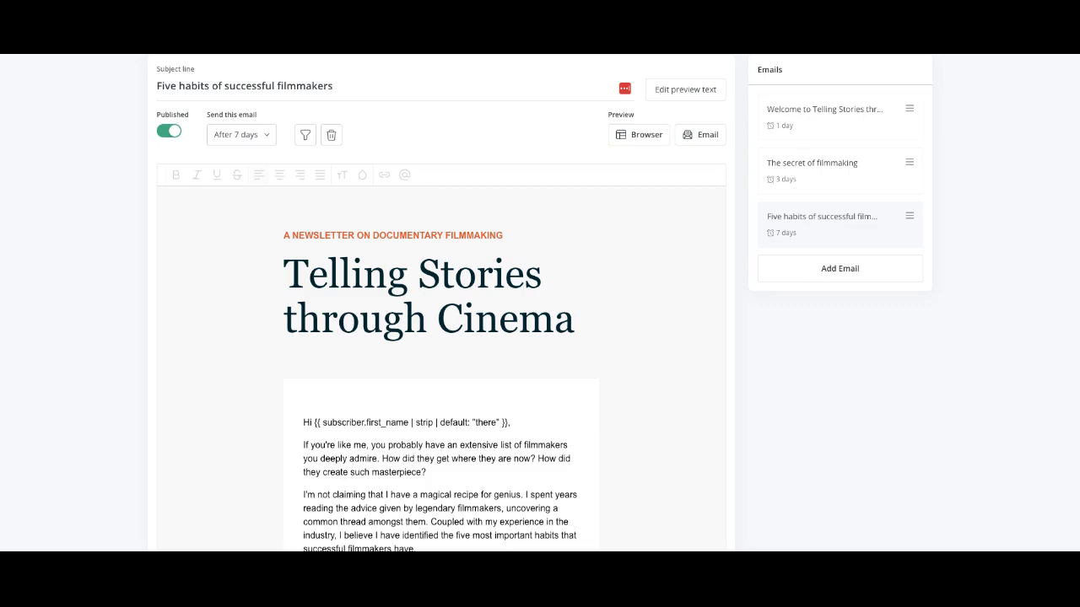
scroll(362, 110, "up", 2)
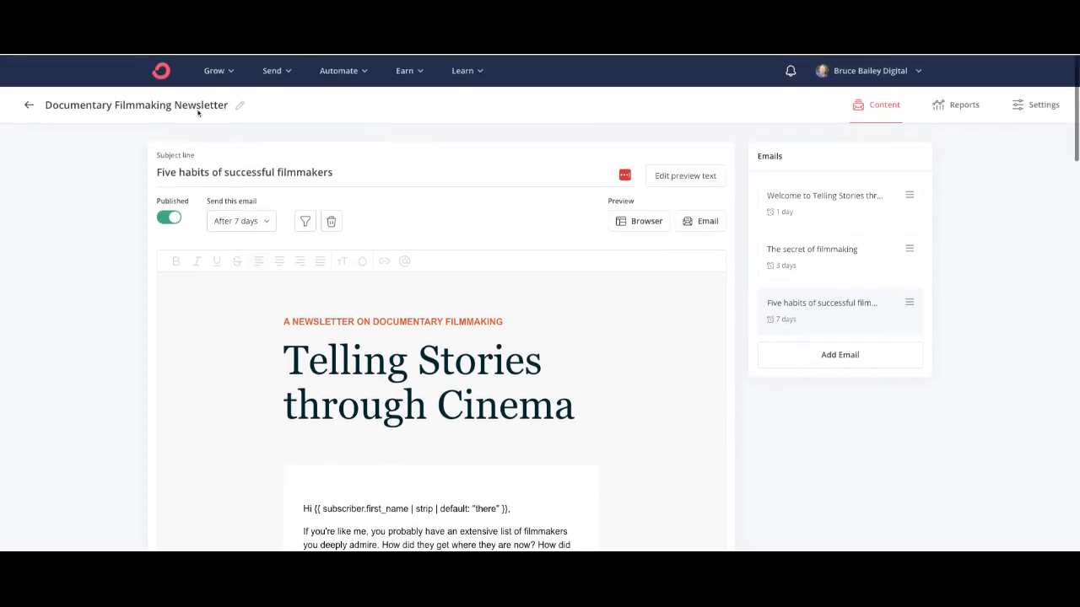
left_click(29, 105)
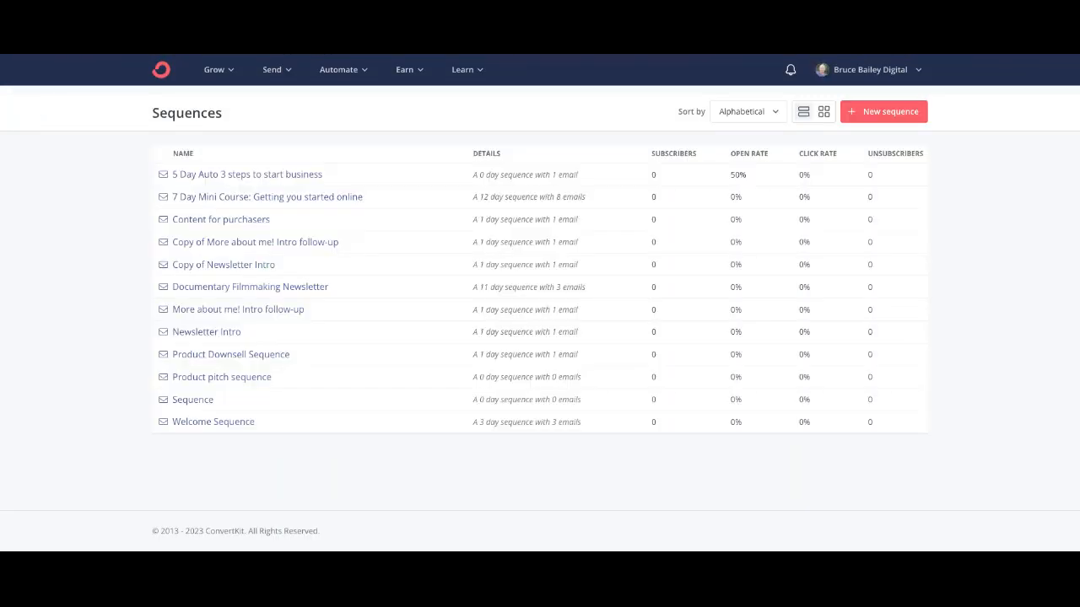
Step: Go to Automate > Visual Automations and open the 14 Day Challenge Automation
left_click(359, 71)
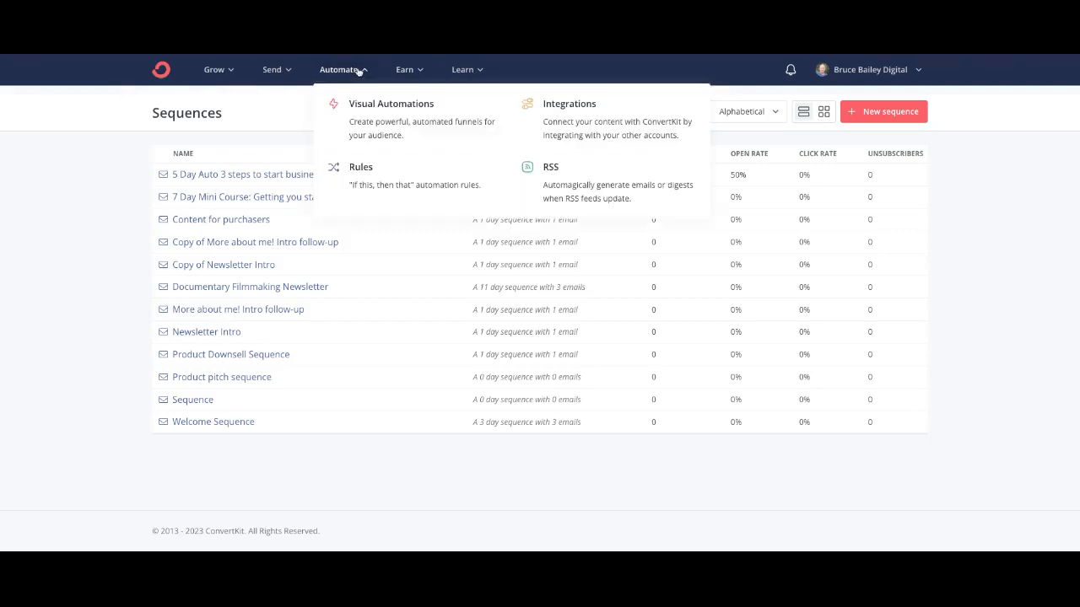
left_click(400, 112)
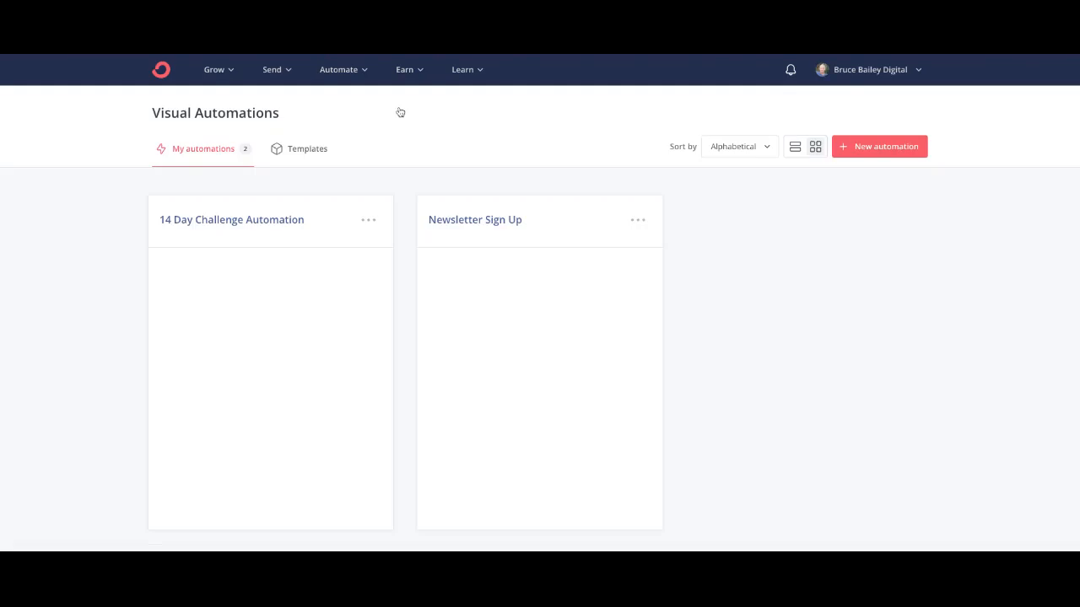
scroll(787, 235, "down", 1)
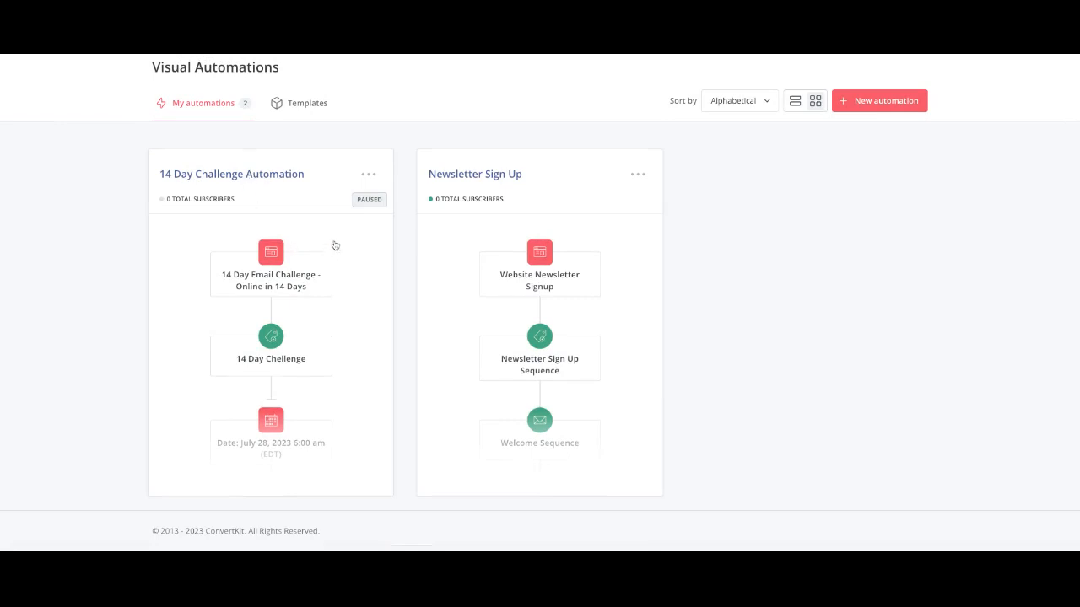
scroll(354, 250, "up", 1)
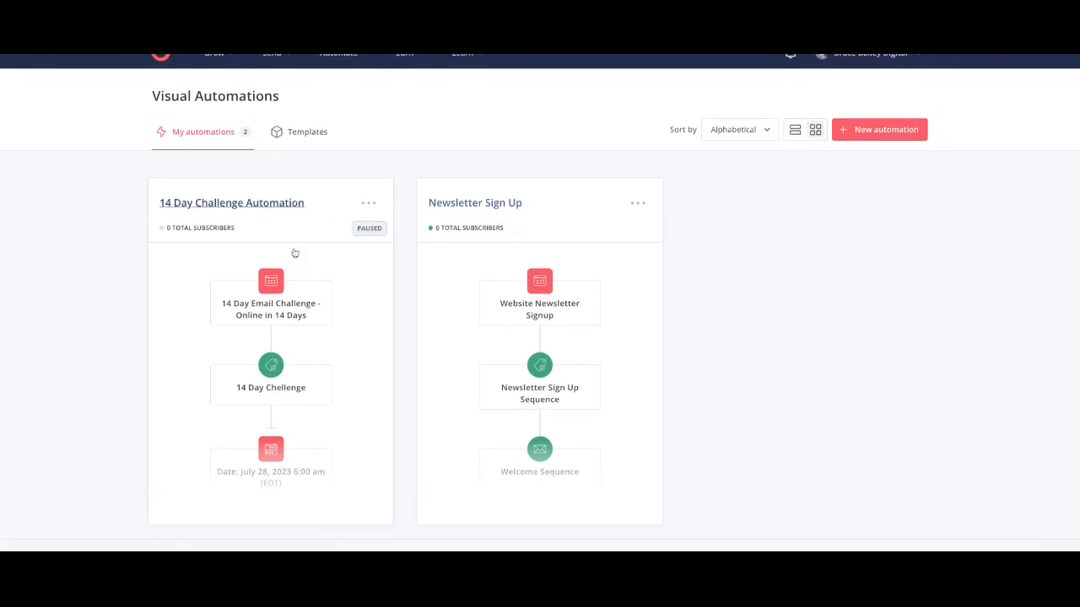
left_click(301, 255)
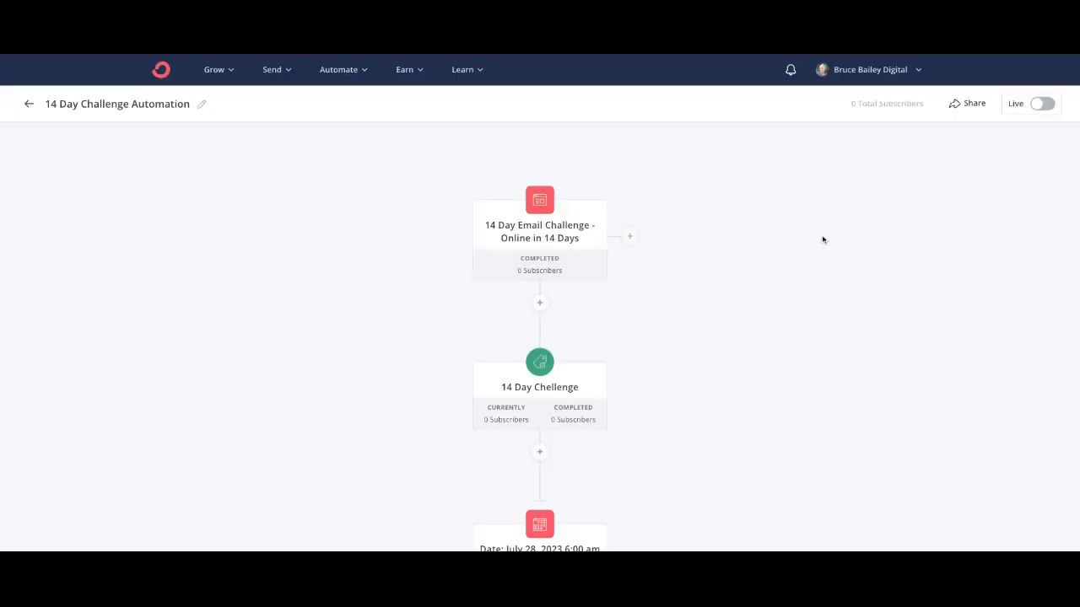
Step: Preview the 14 Day Email Challenge signup landing page, then close it back to the flow
mouse_move(492, 213)
mouse_move(539, 204)
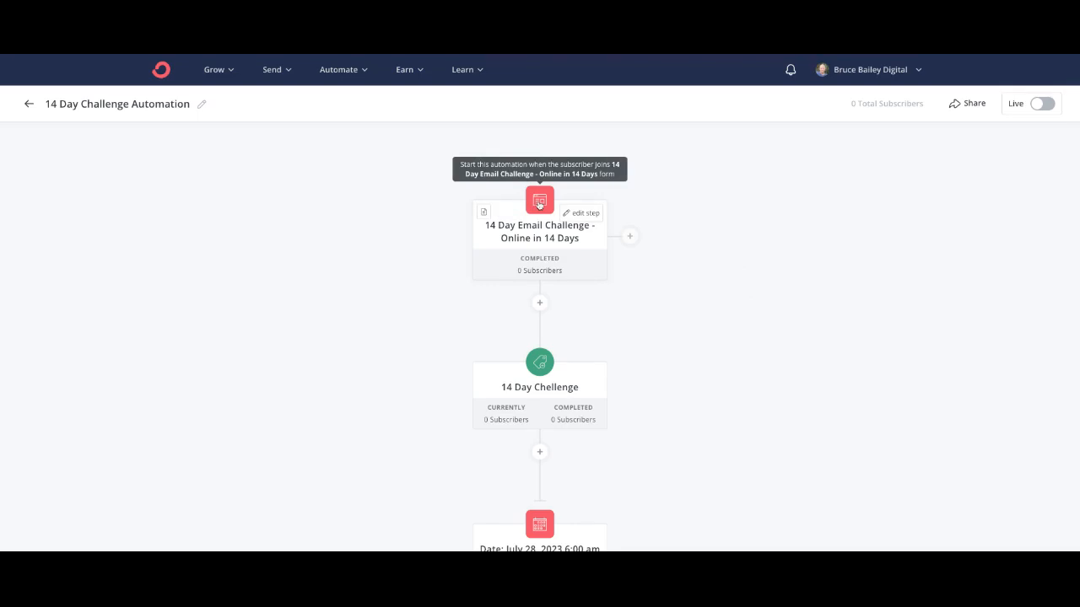
left_click(539, 204)
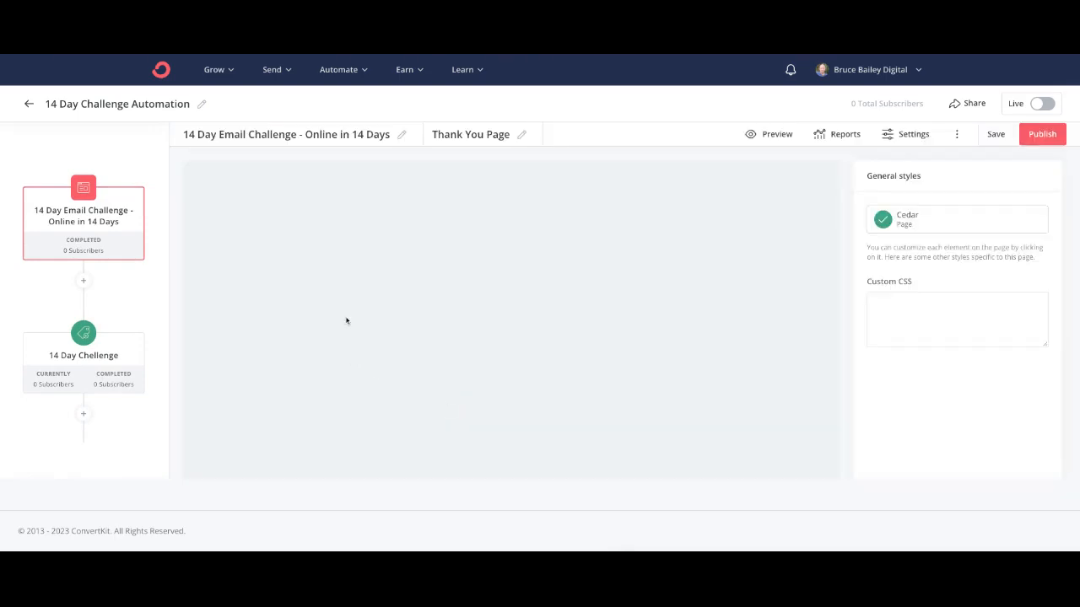
scroll(499, 249, "down", 1)
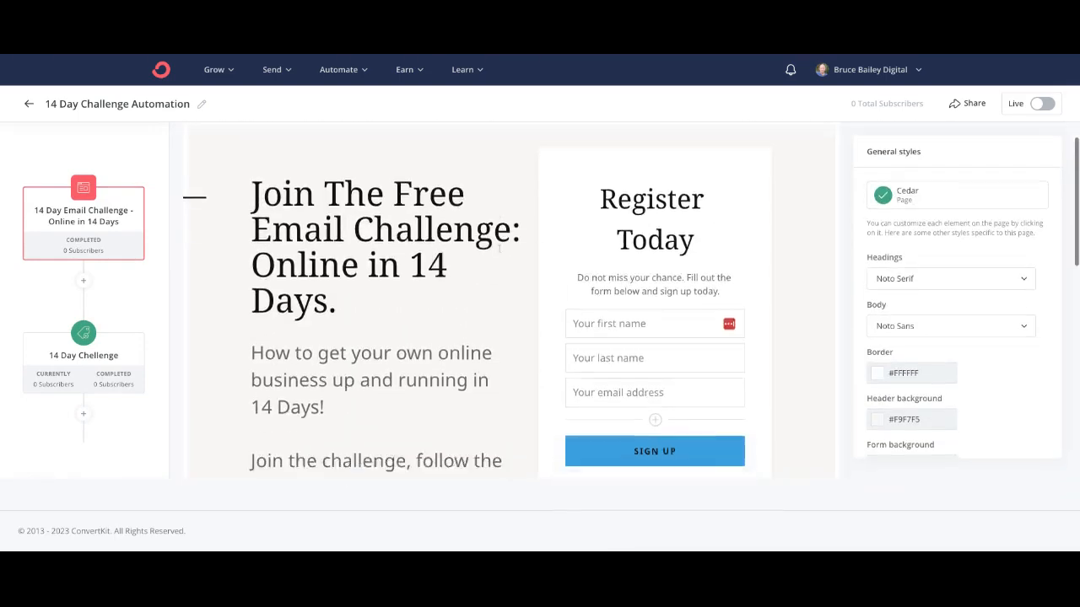
scroll(499, 249, "down", 3)
scroll(356, 267, "up", 3)
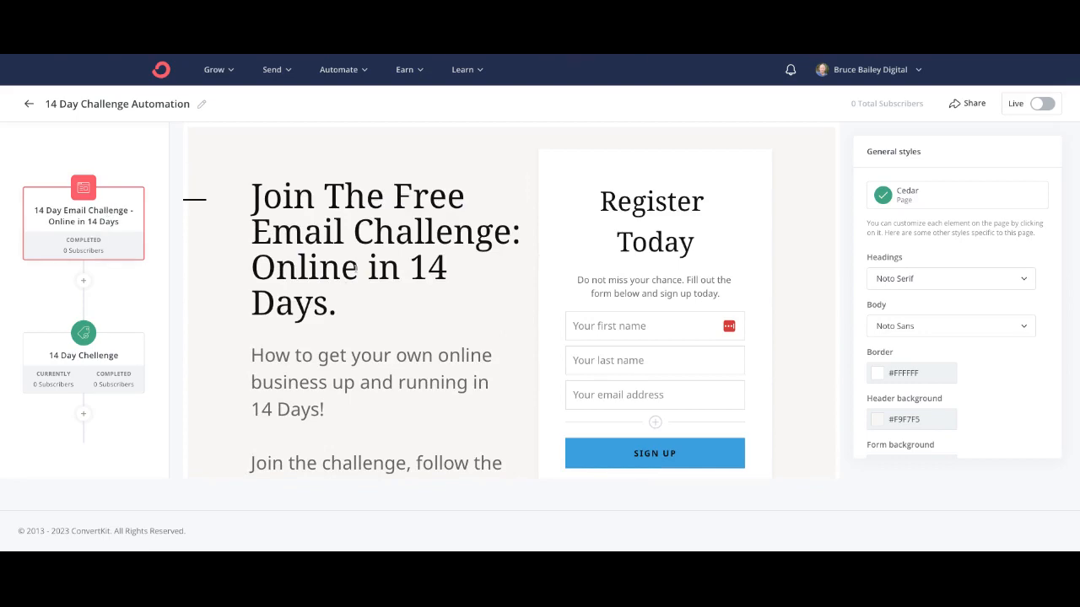
scroll(355, 267, "down", 5)
scroll(355, 268, "up", 6)
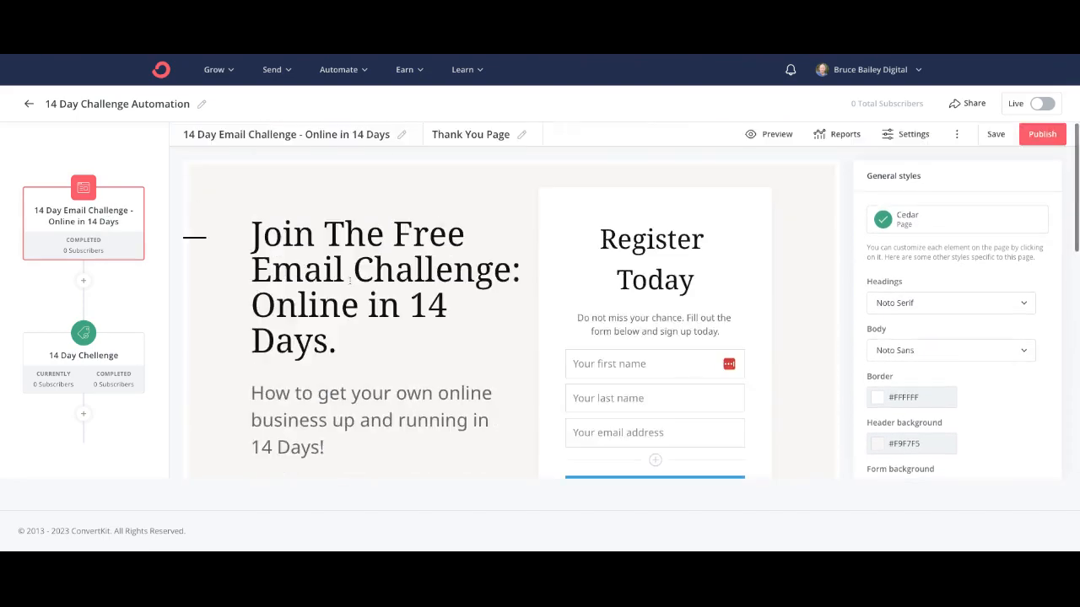
left_click(146, 154)
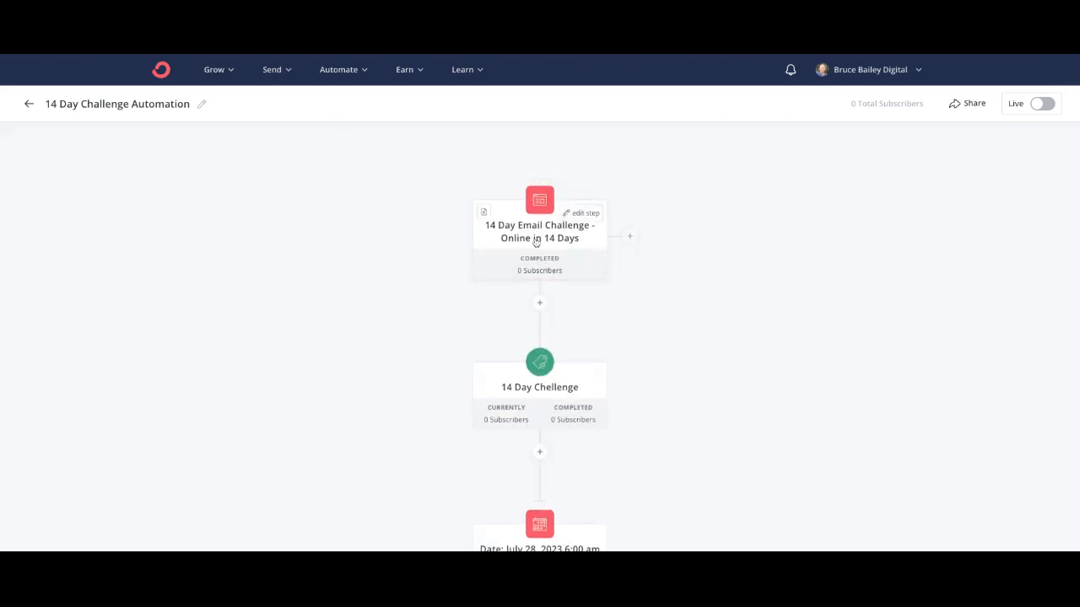
scroll(687, 364, "down", 5)
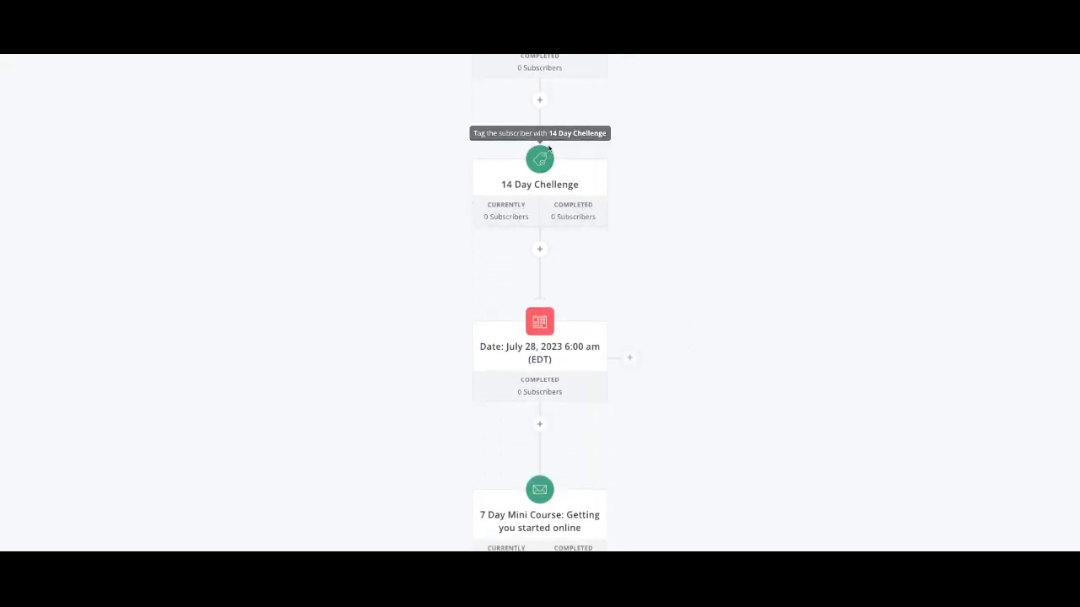
scroll(636, 253, "down", 3)
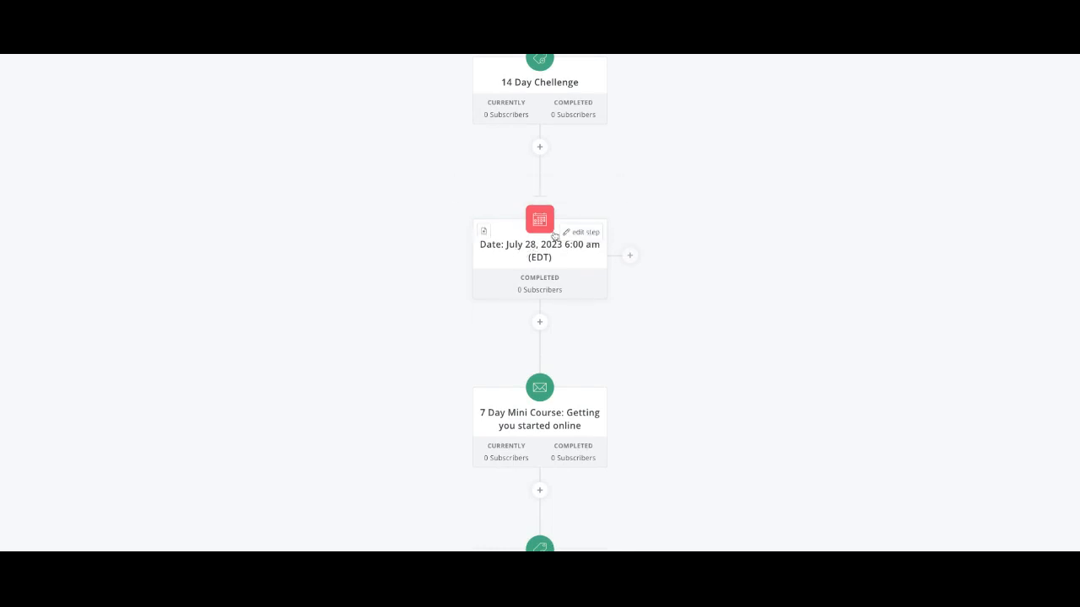
mouse_move(539, 220)
scroll(685, 267, "down", 2)
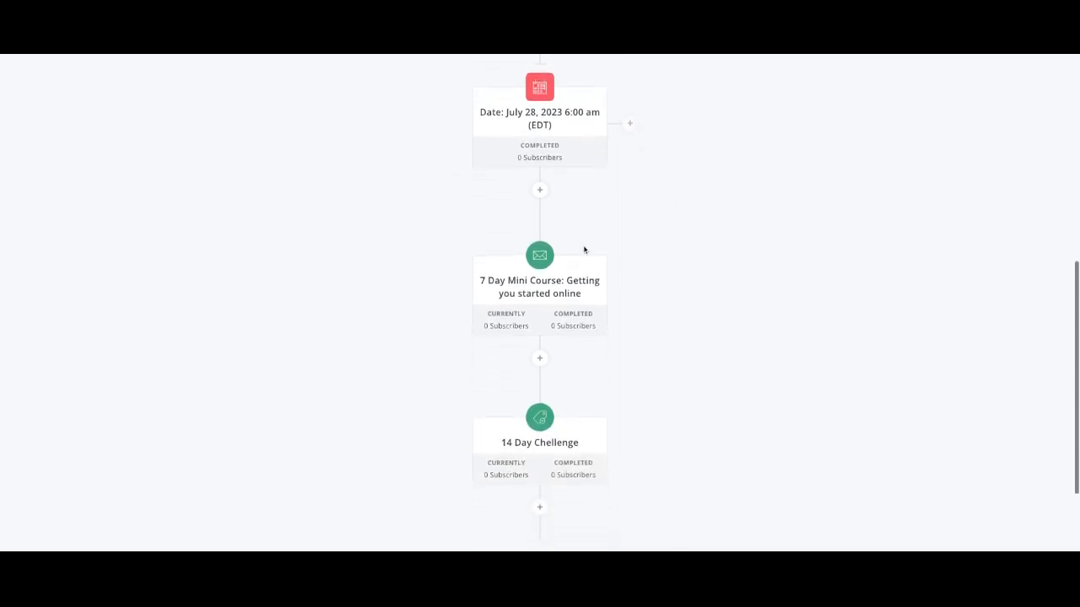
mouse_move(550, 259)
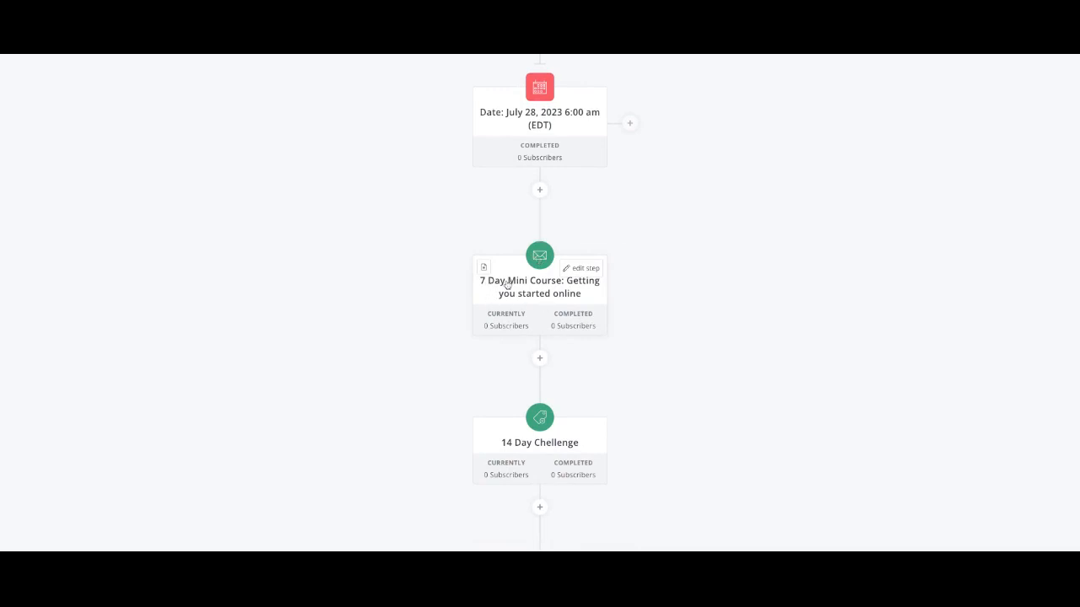
scroll(615, 166, "up", 1)
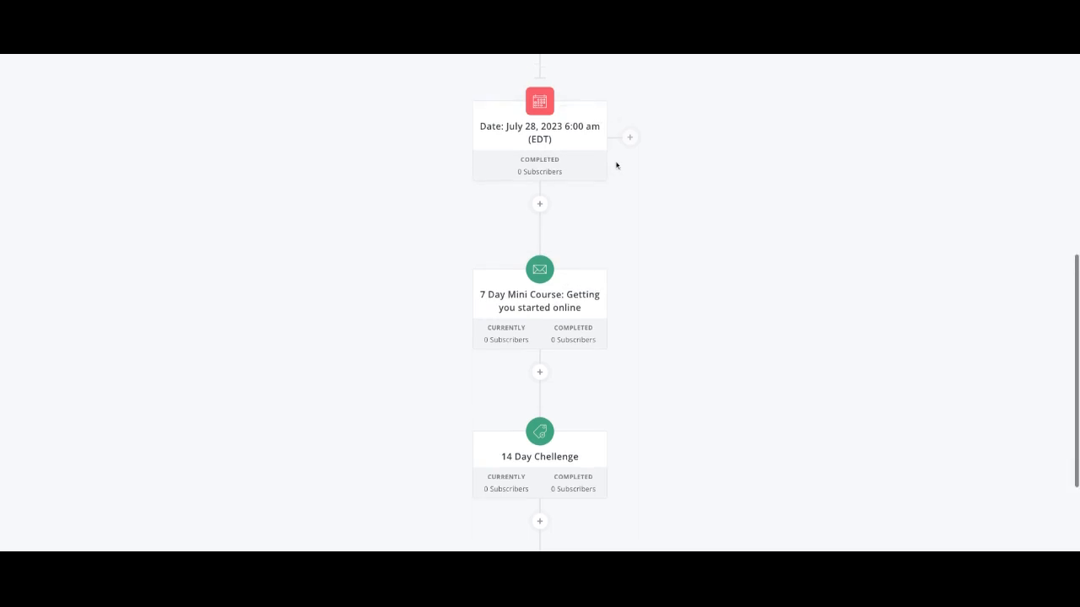
scroll(616, 166, "up", 1)
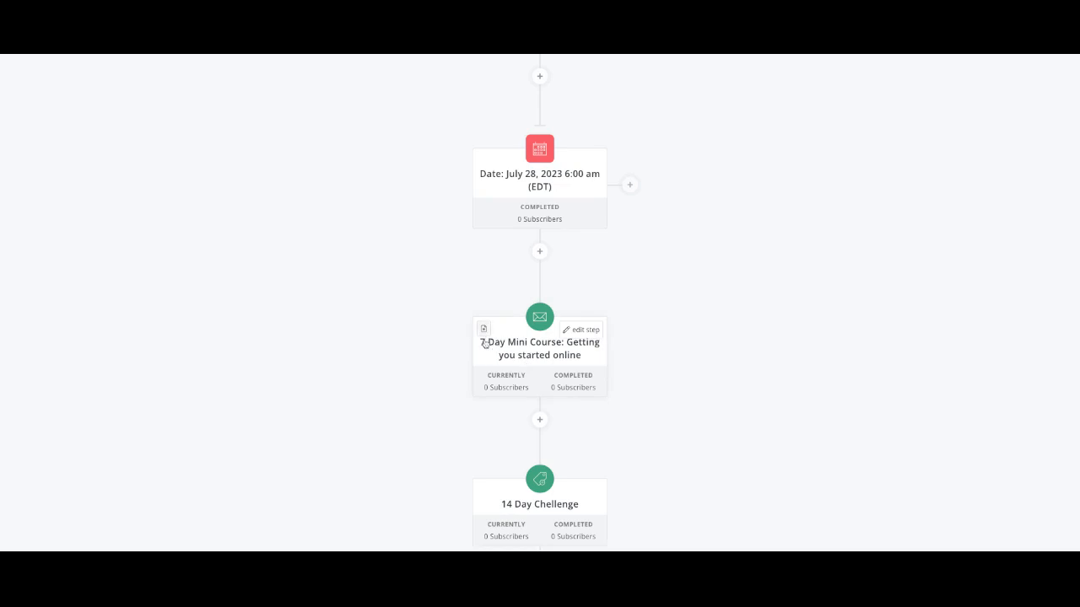
scroll(684, 311, "down", 1)
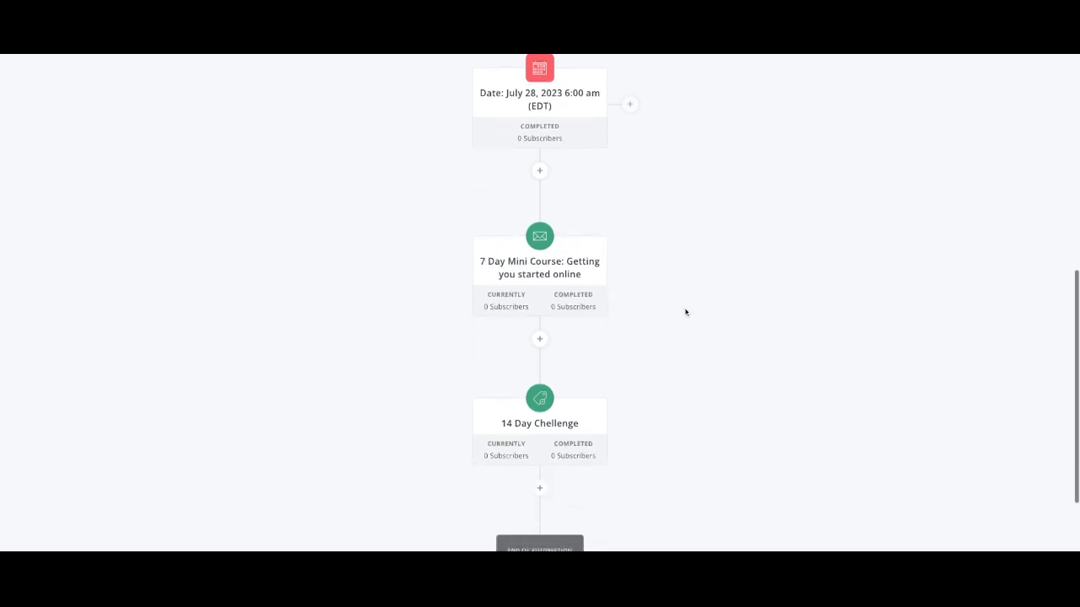
scroll(626, 350, "down", 1)
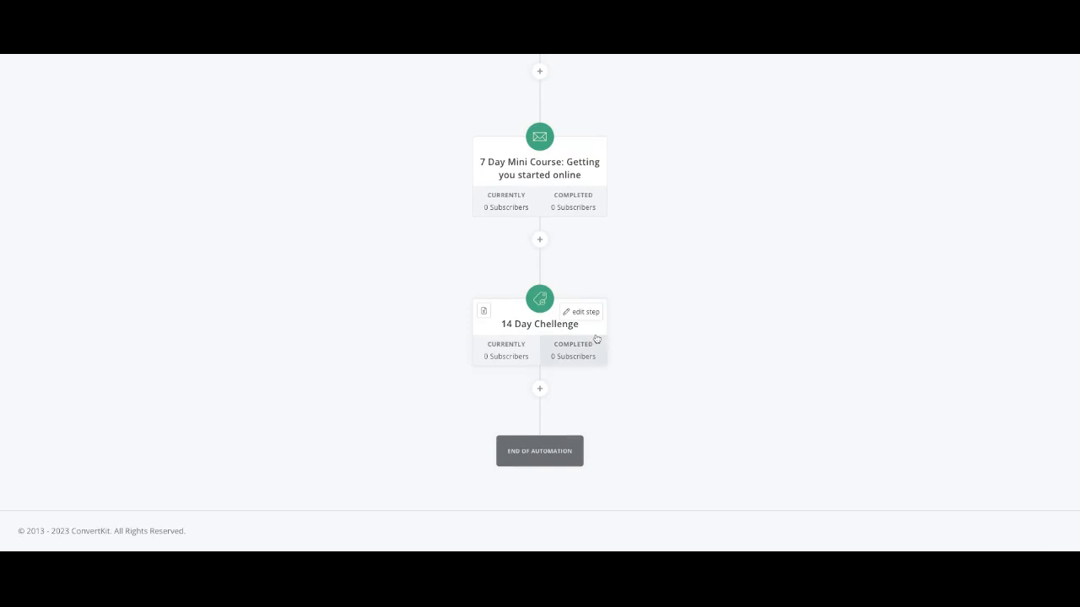
mouse_move(544, 309)
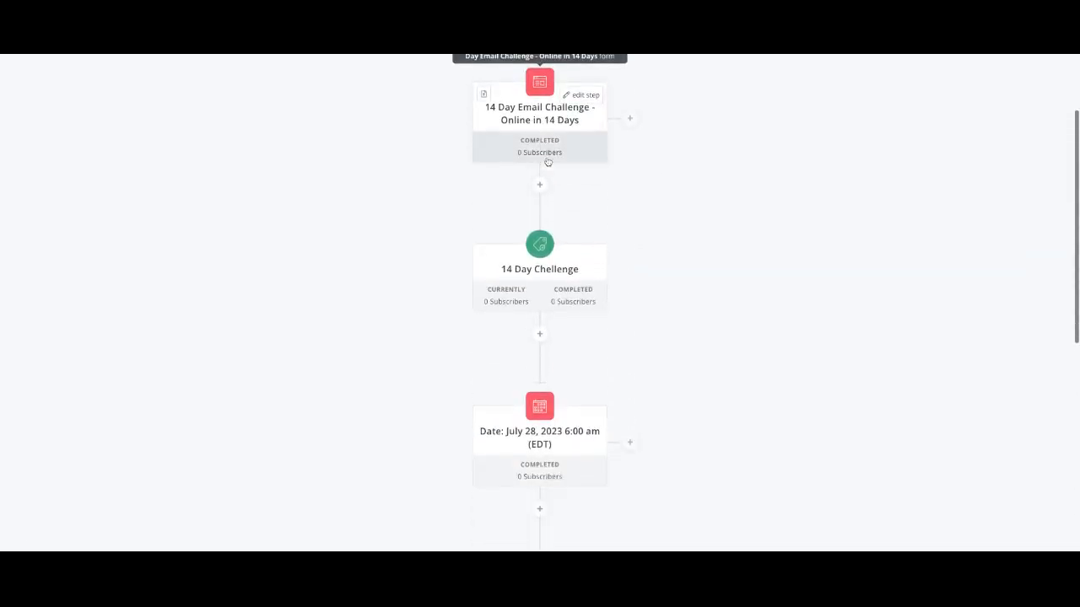
scroll(547, 161, "down", 8)
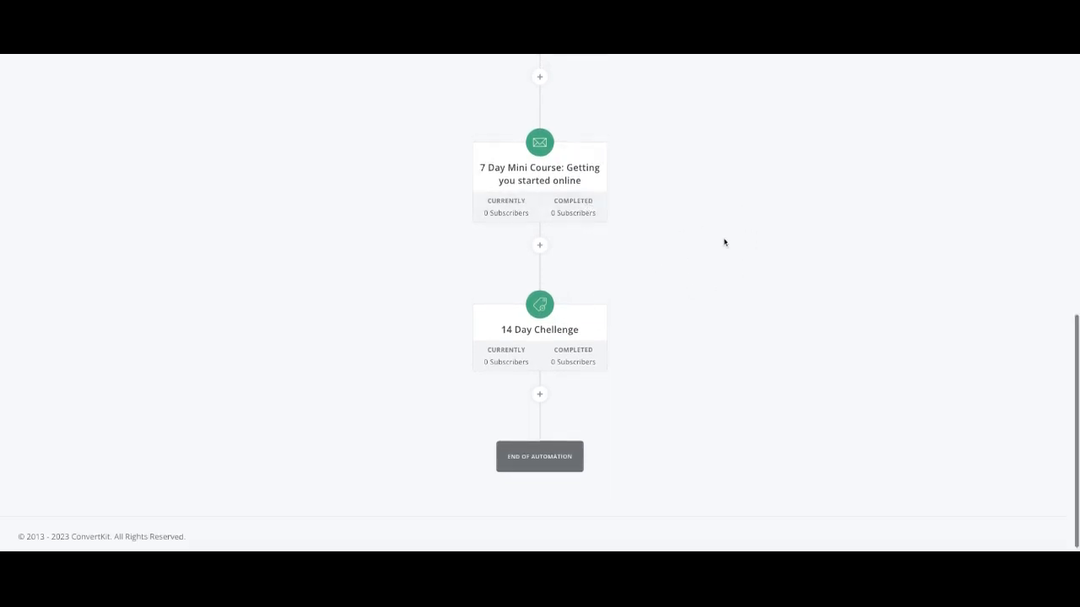
scroll(723, 243, "up", 10)
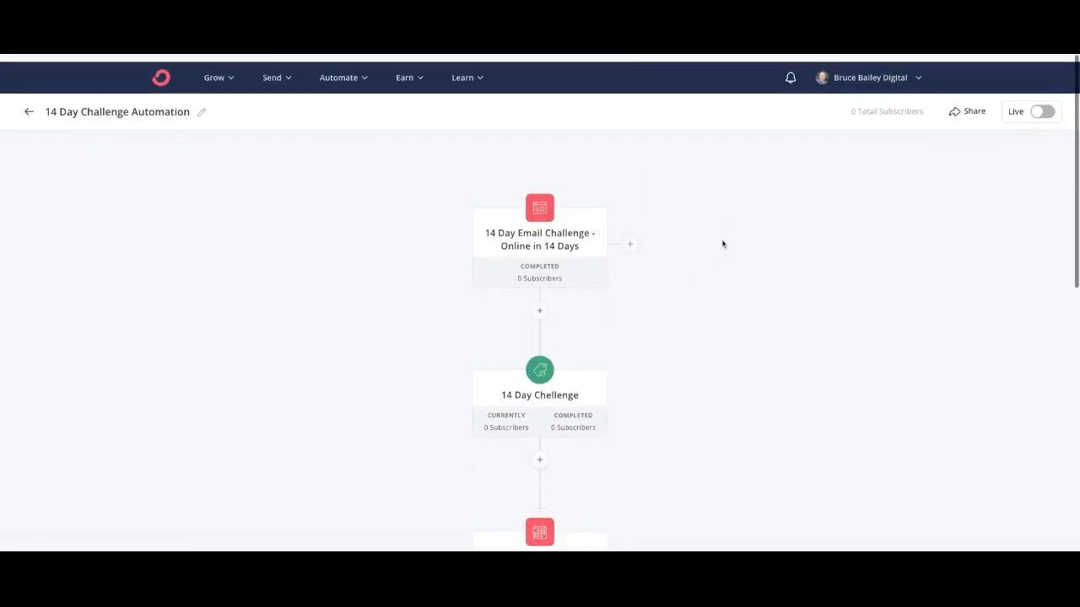
Step: Open and dismiss the Automate menu, then scroll down the automation flow
left_click(353, 71)
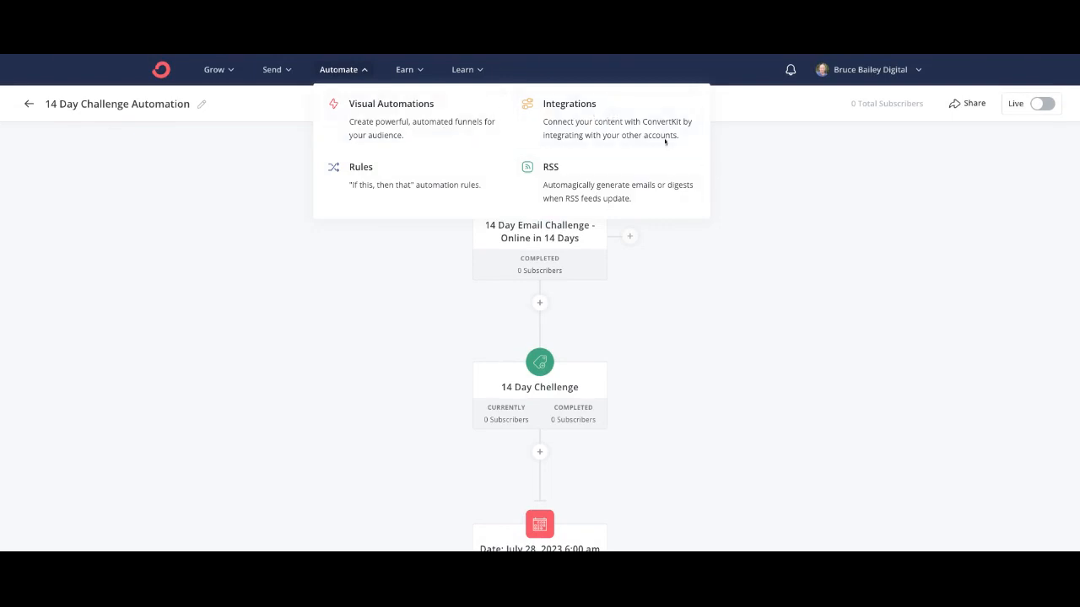
left_click(866, 260)
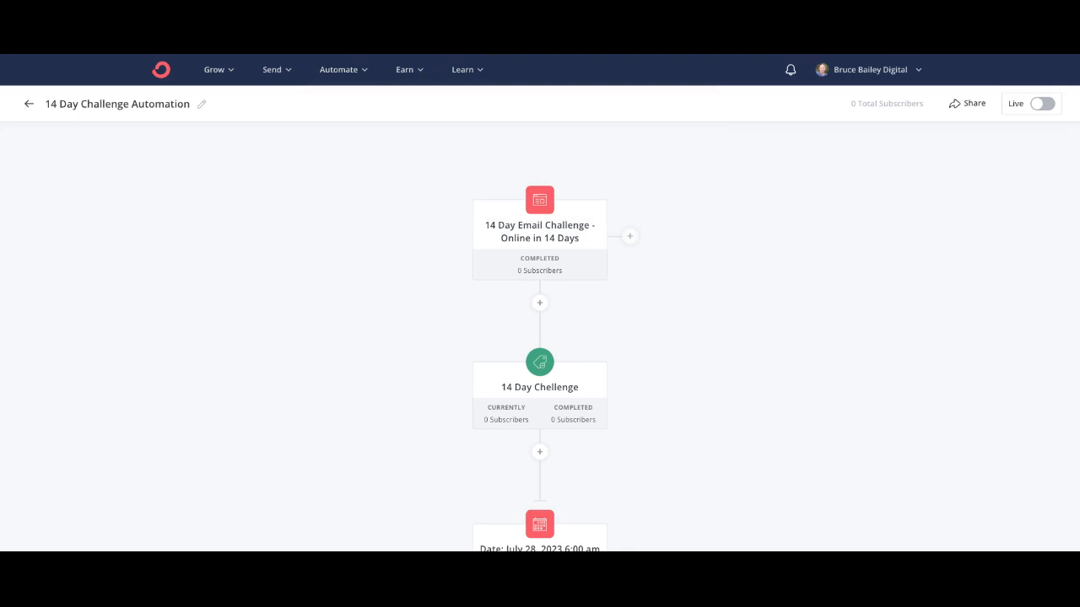
scroll(539, 338, "down", 6)
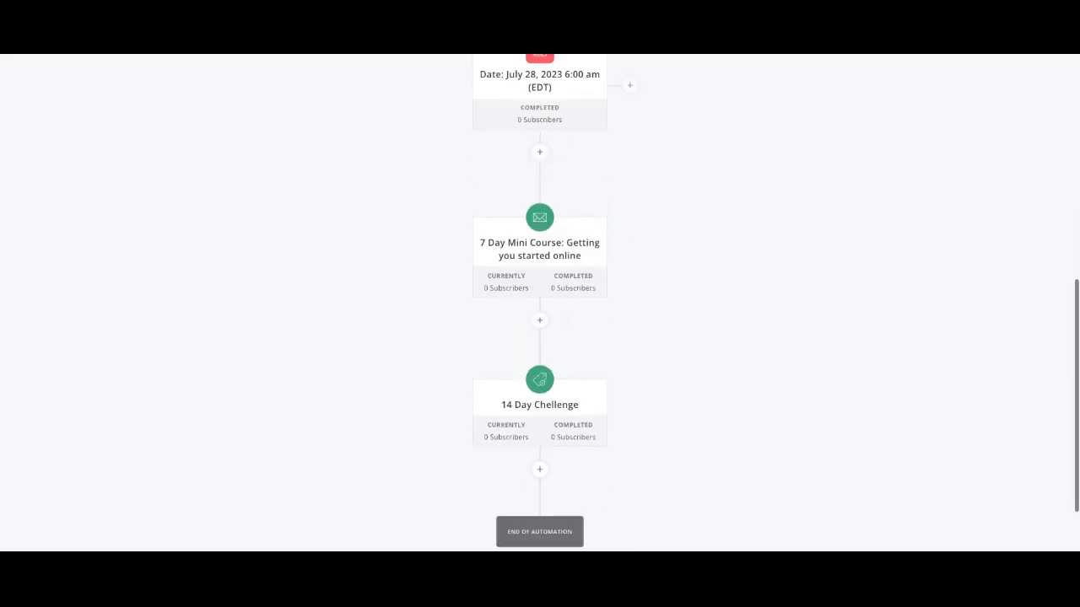